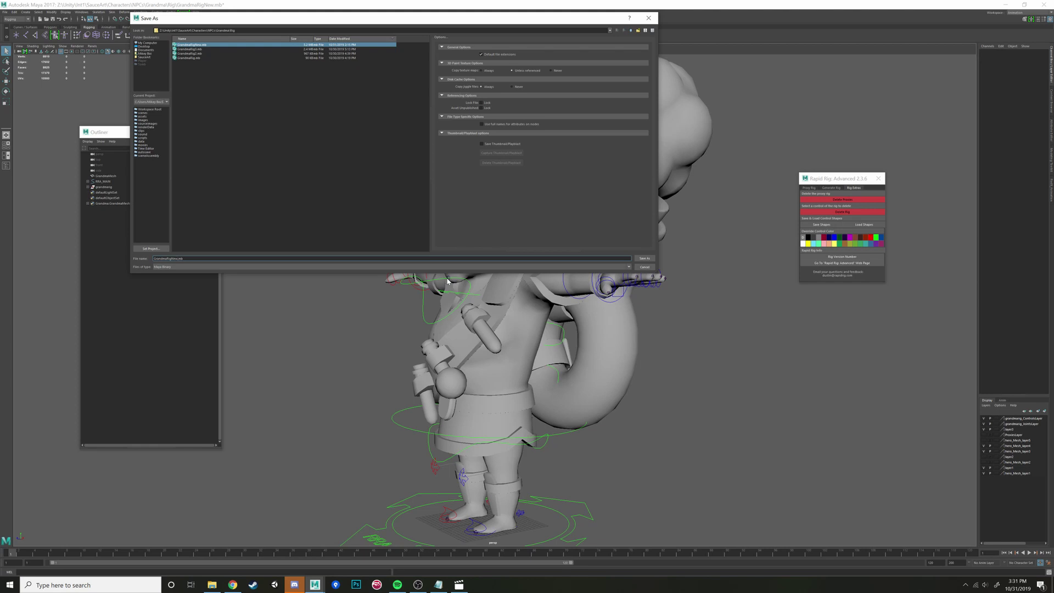
Step: Save the scene under the new file name GrandmaRigNew2
type("2")
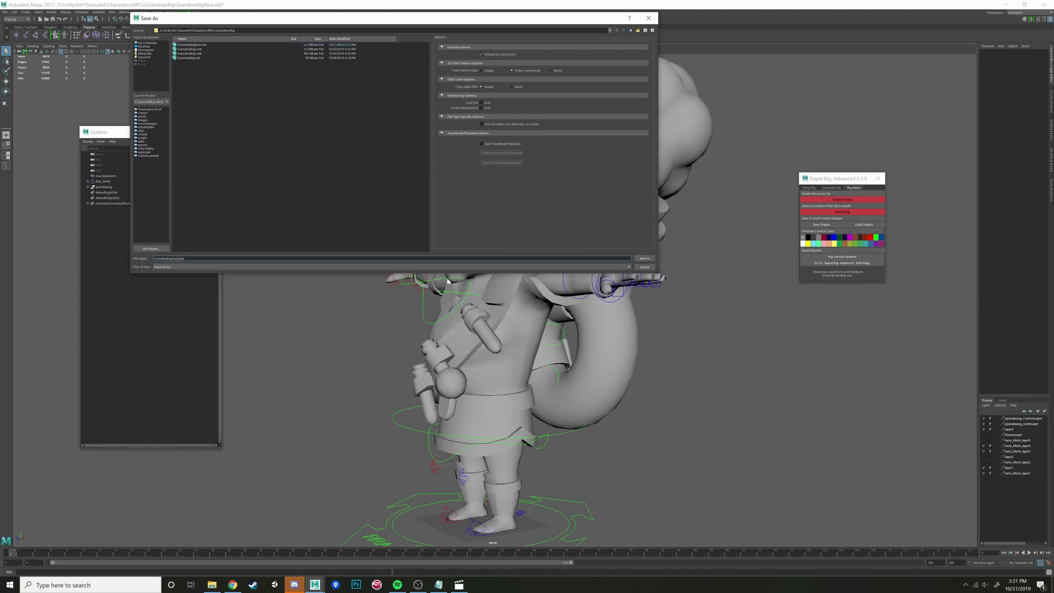
key("Return")
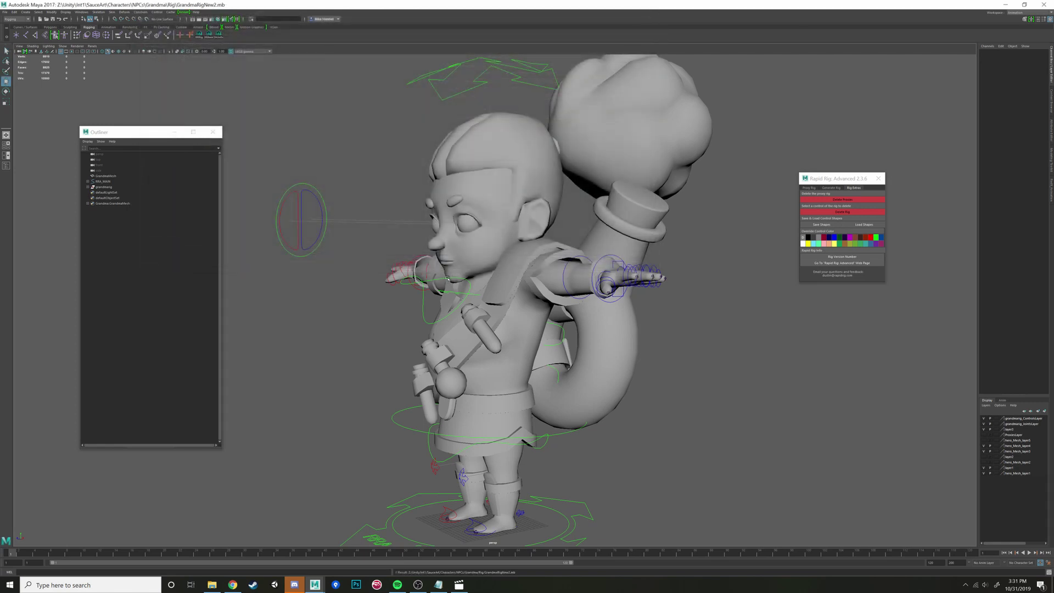
Step: Examine the character mesh around the head, hair bun and back tube from several angles, shaded and in wireframe
left_click_drag(582, 159, 492, 240, "alt")
left_click(658, 243)
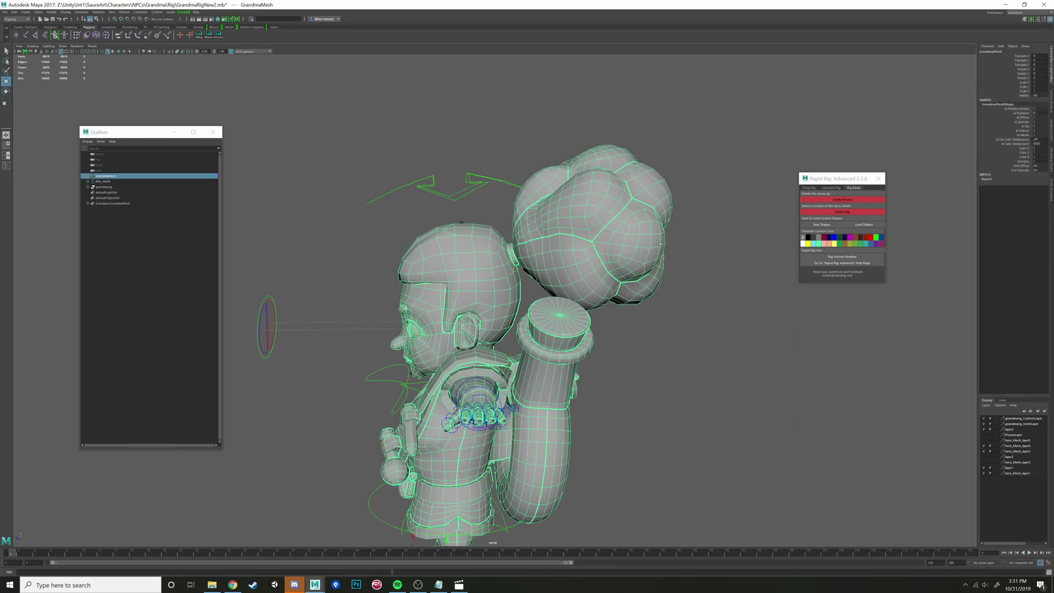
left_click_drag(587, 240, 512, 264, "alt")
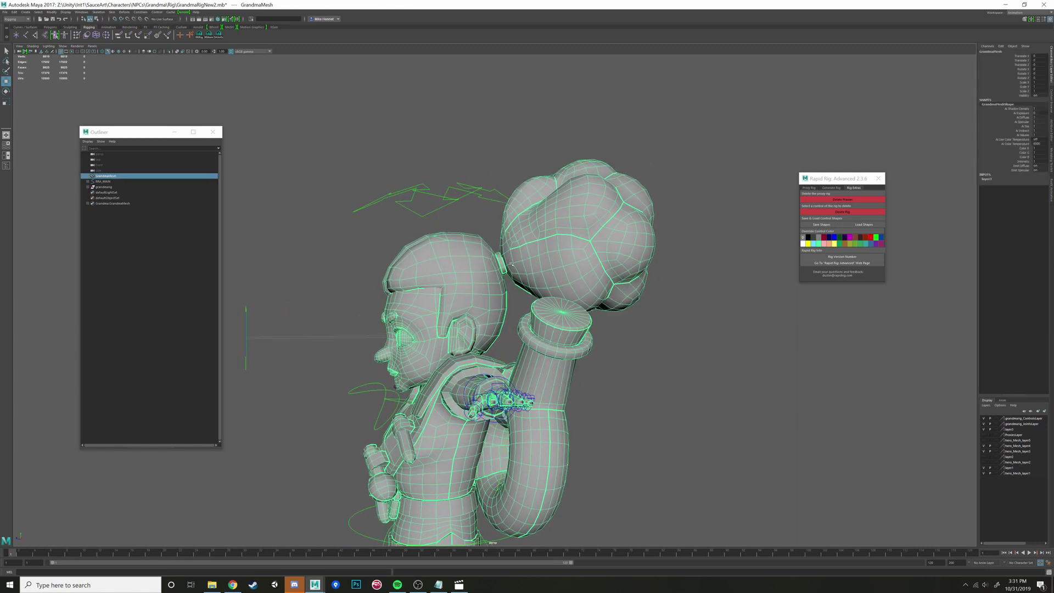
left_click(683, 238)
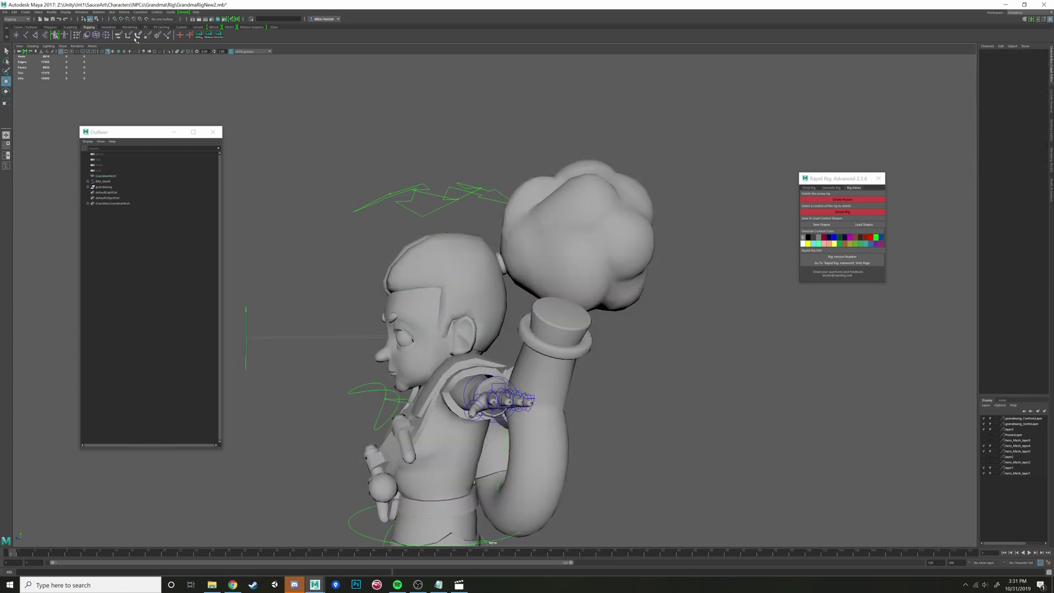
left_click_drag(442, 225, 485, 231, "alt")
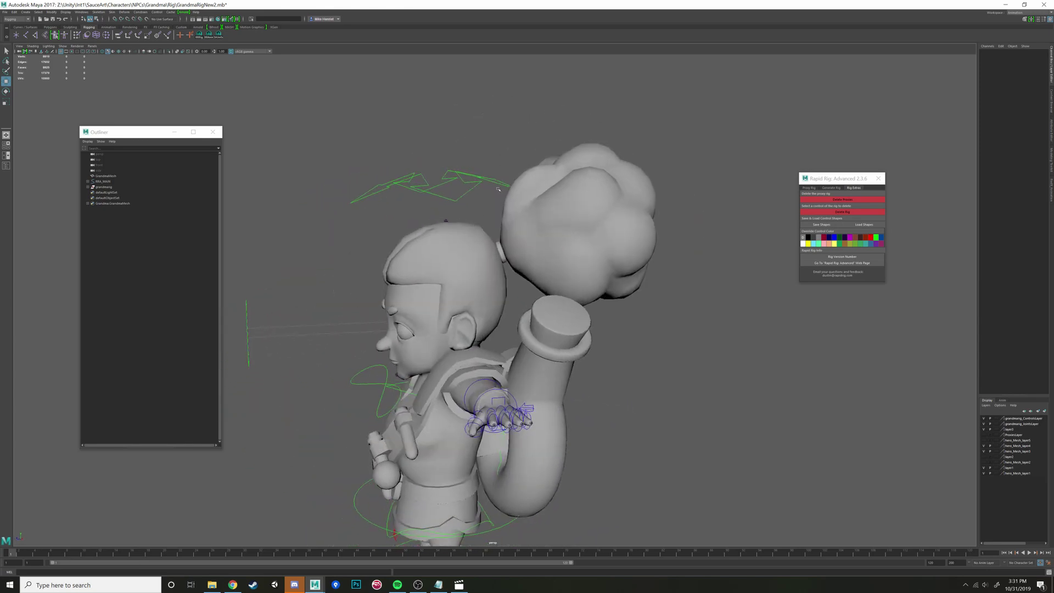
left_click_drag(560, 256, 465, 224, "alt")
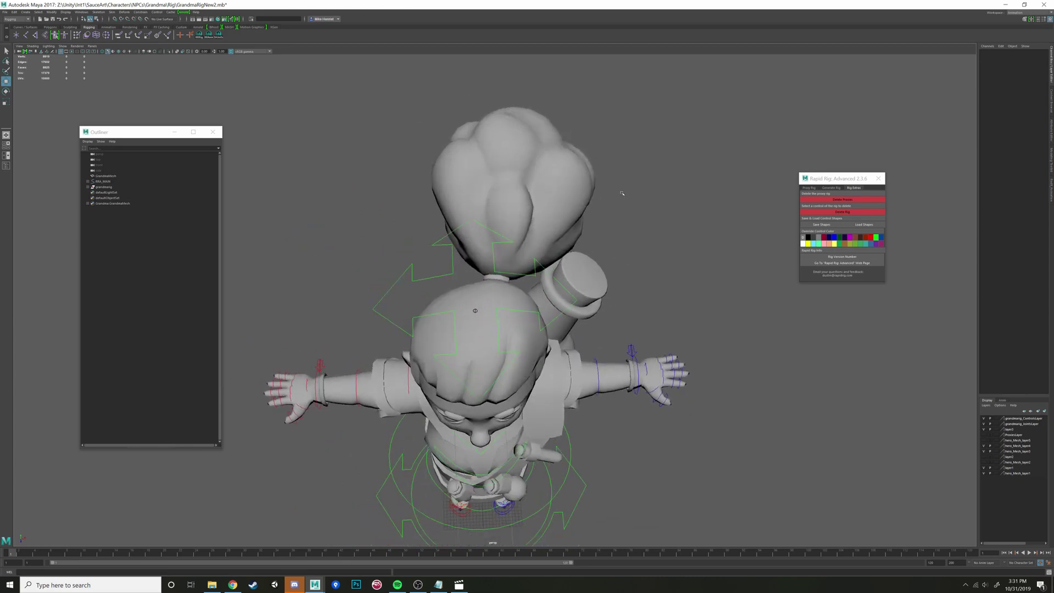
left_click_drag(622, 193, 492, 207, "alt")
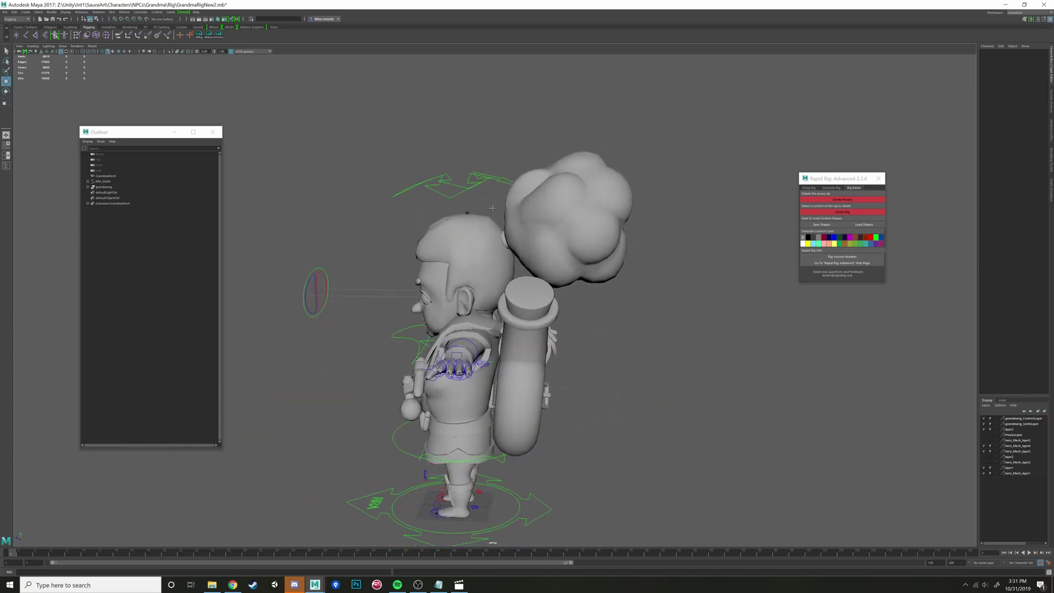
middle_click_drag(492, 208, 492, 176, "alt")
right_click_drag(493, 176, 516, 182, "alt")
middle_click_drag(516, 182, 505, 237, "alt")
left_click_drag(505, 237, 525, 255, "alt")
key("4")
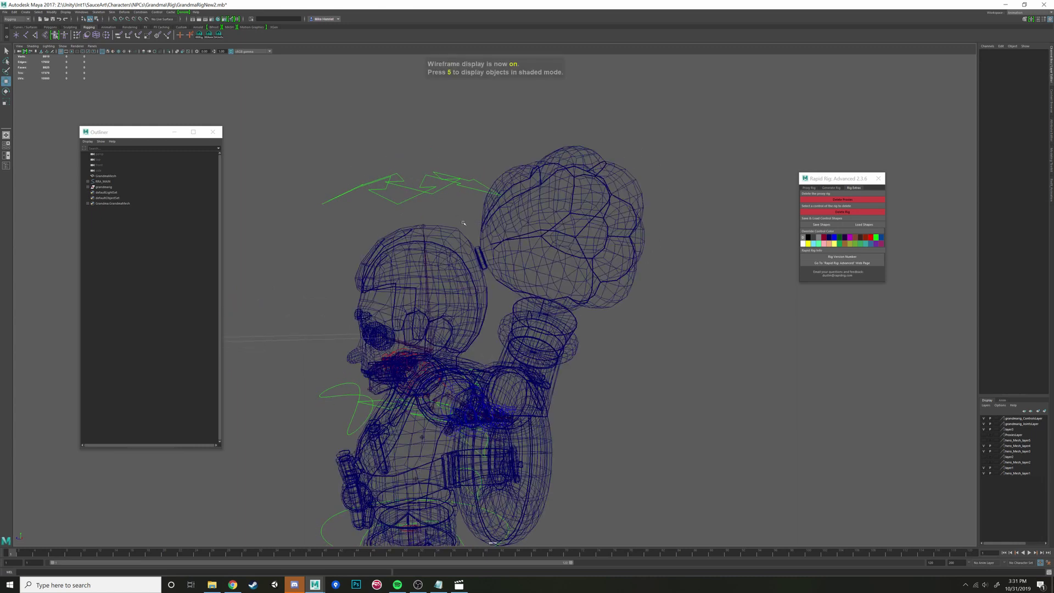
left_click_drag(405, 238, 486, 255, "alt")
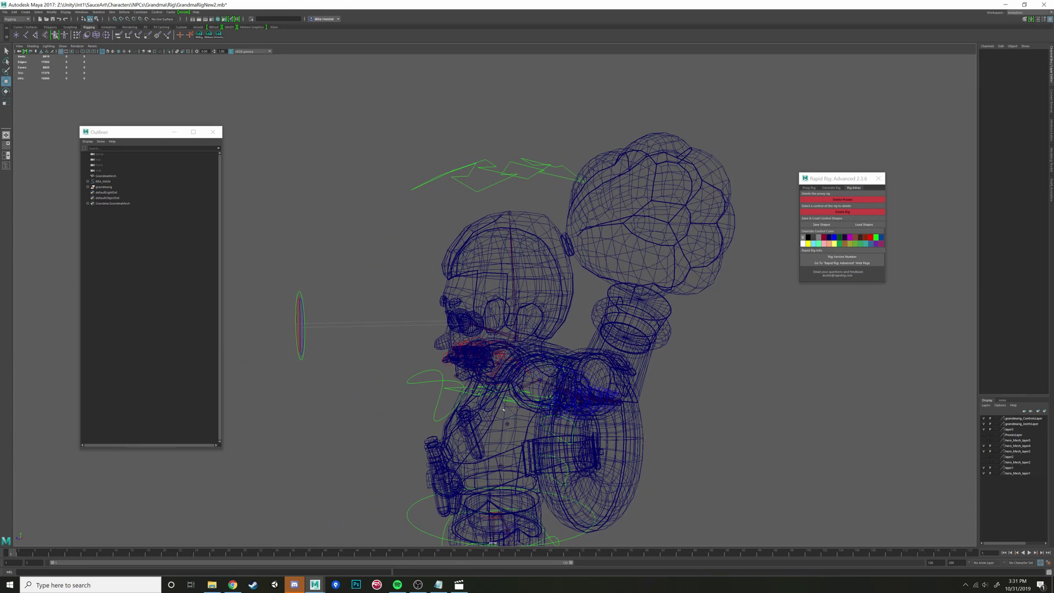
left_click_drag(647, 358, 651, 356, "alt")
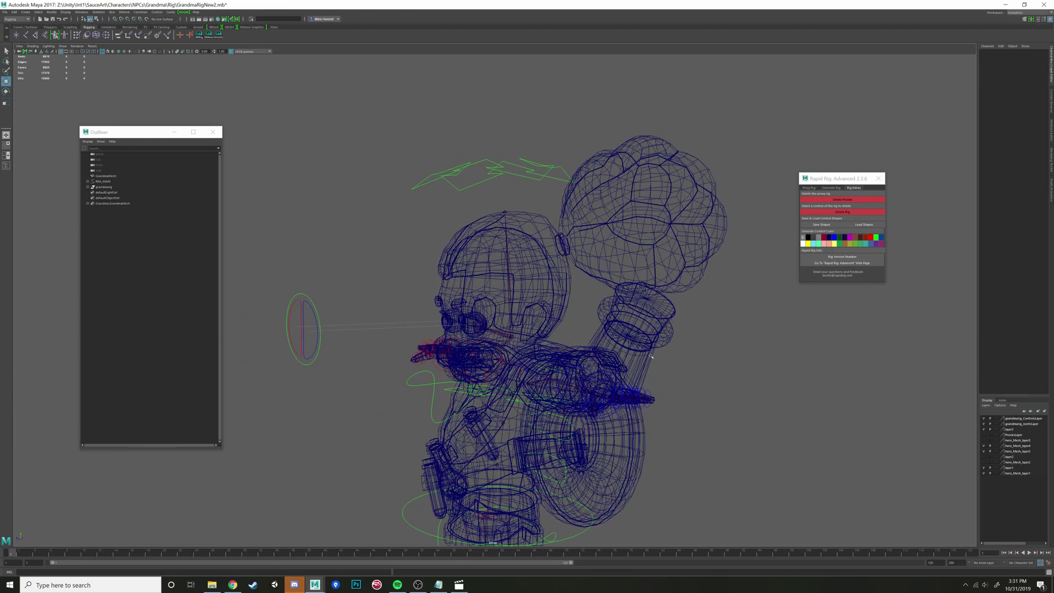
Step: Select the skinning joints of the grandmarig character with Rapid Rig's Generate Rig tools
left_click(831, 188)
left_click(842, 254)
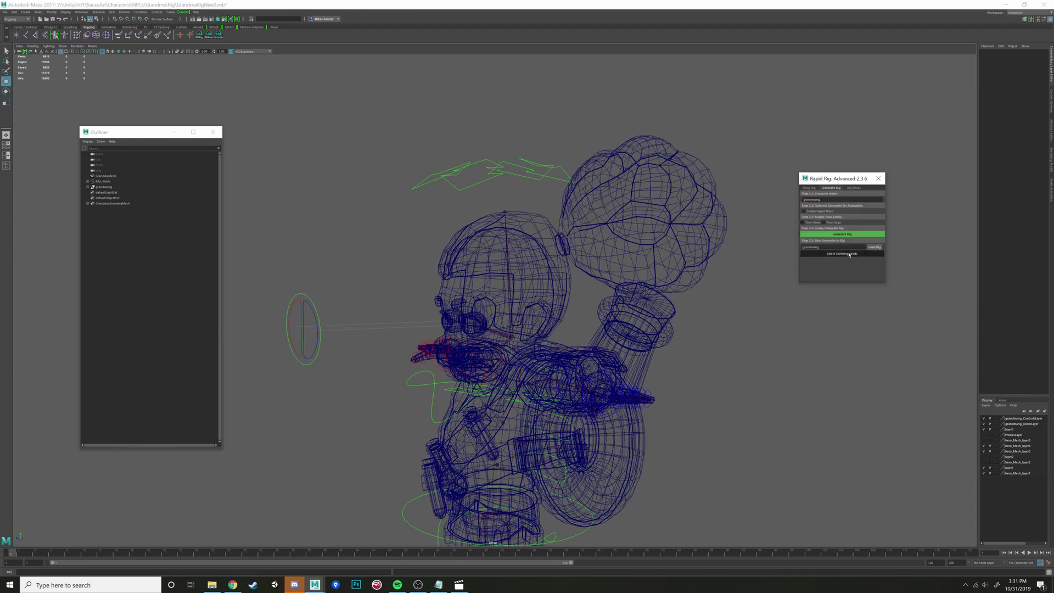
middle_click_drag(715, 377, 718, 322, "alt")
left_click_drag(718, 322, 631, 317, "alt")
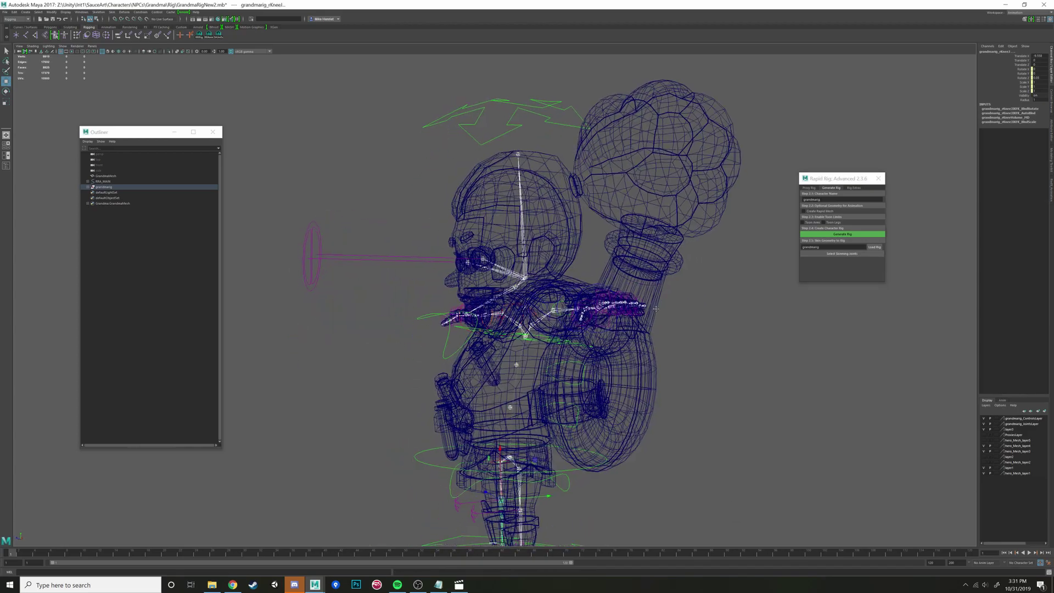
Step: Display the character shaded with X-ray joints on, so its skeleton shows through the mesh
middle_click_drag(631, 317, 627, 273, "alt")
right_click_drag(626, 272, 643, 271, "alt")
mouse_move(642, 271)
left_mouse_down("alt")
mouse_move(708, 274)
mouse_move(567, 308)
mouse_move(657, 319)
mouse_move(554, 331)
left_mouse_up("alt")
key("5")
key("4")
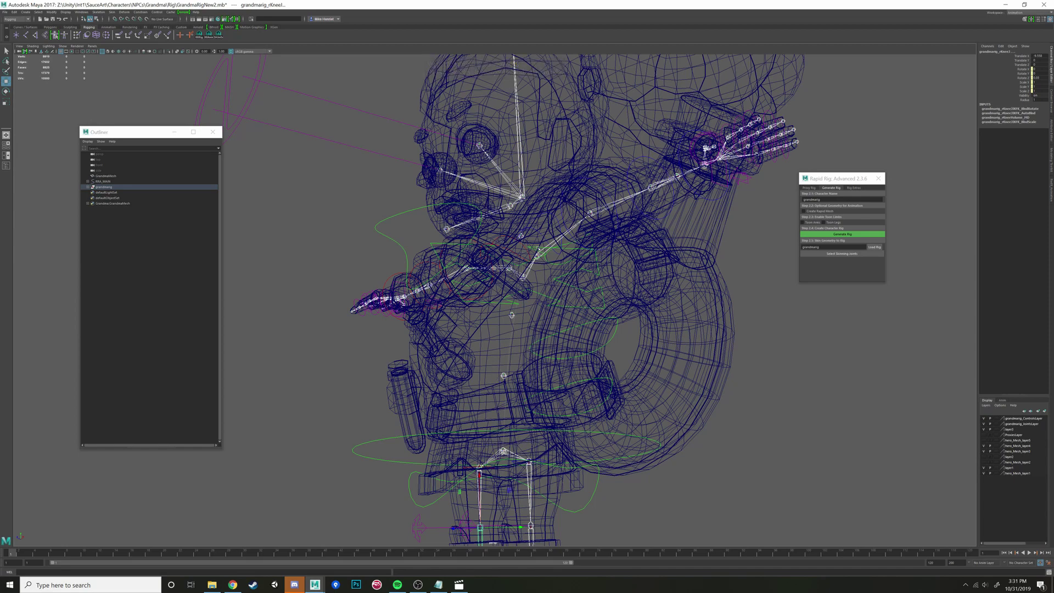
left_click_drag(511, 315, 543, 312, "alt")
key("5")
middle_click_drag(546, 308, 548, 317, "alt")
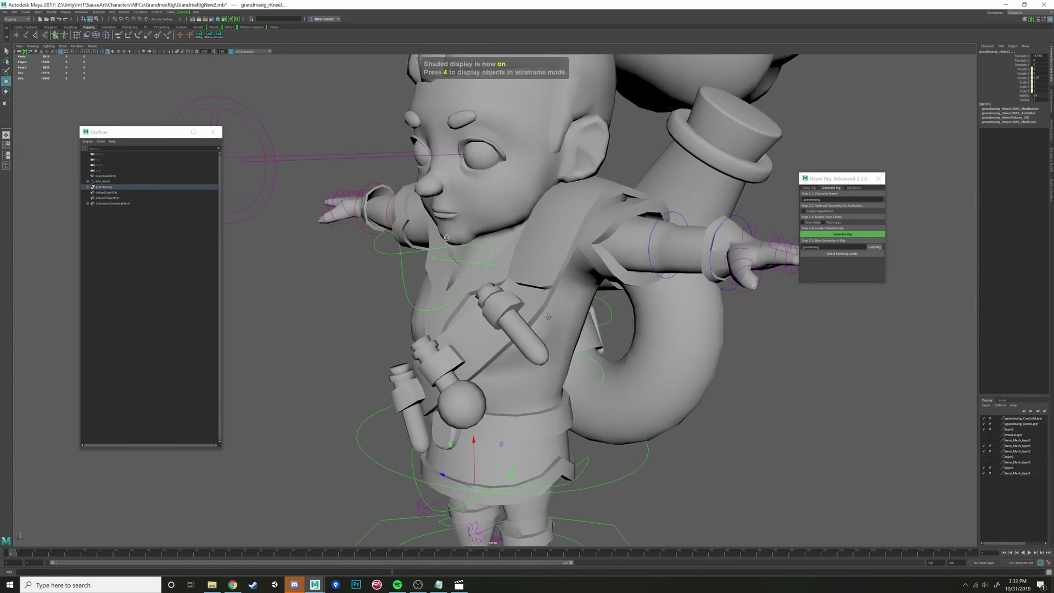
left_click(189, 51)
left_click_drag(400, 210, 348, 169, "alt")
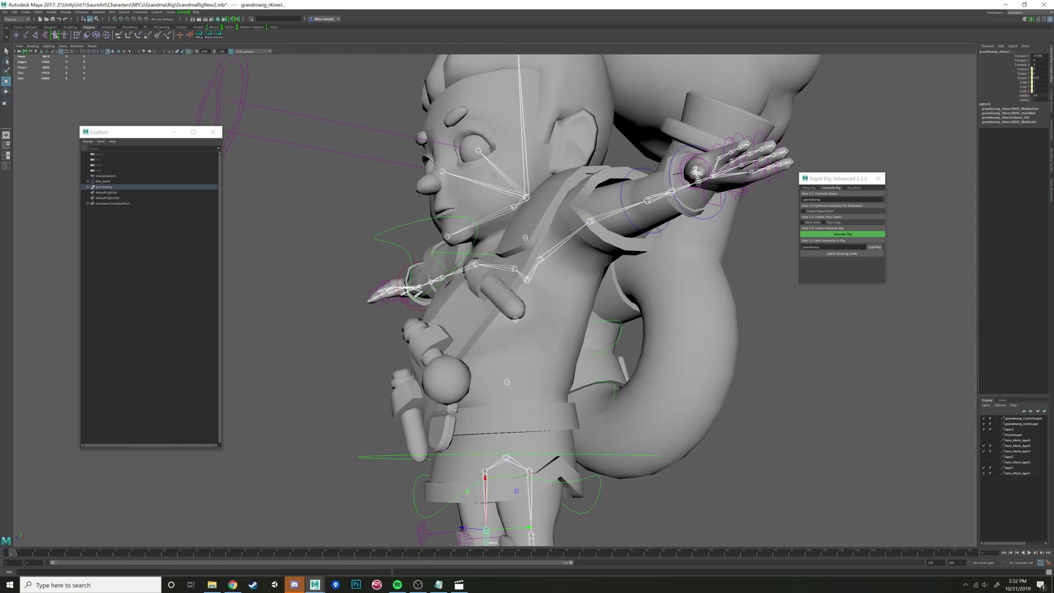
Step: Inspect the head's joints and controls, checking the jaw control and the head tip joint near the hair bun
left_click_drag(493, 174, 410, 298, "alt")
left_click_drag(416, 336, 545, 300, "alt")
left_click_drag(515, 254, 518, 202, "alt")
left_click(407, 405)
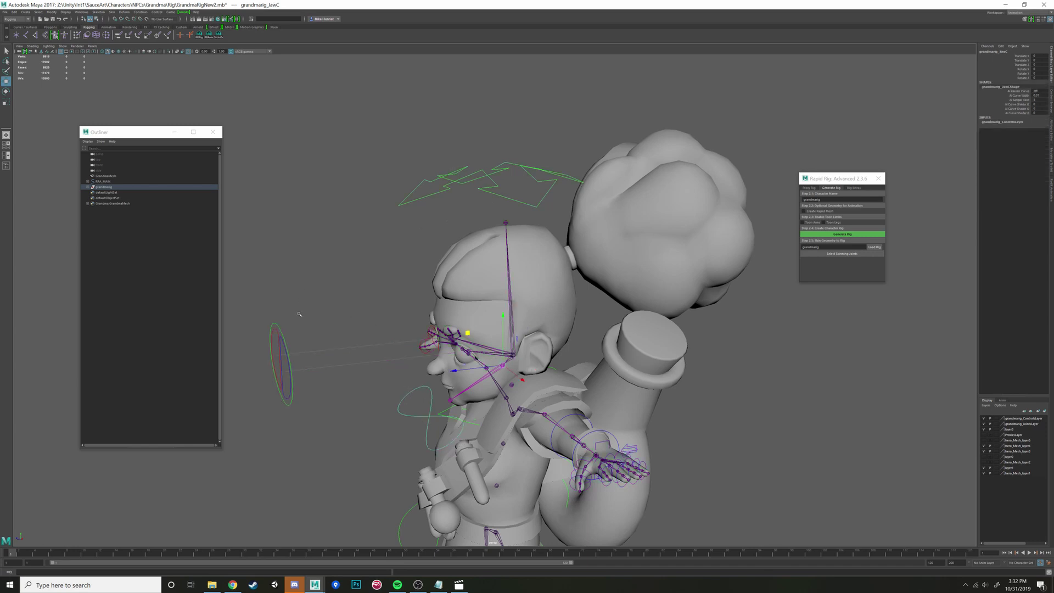
left_click(289, 352)
left_click(506, 222)
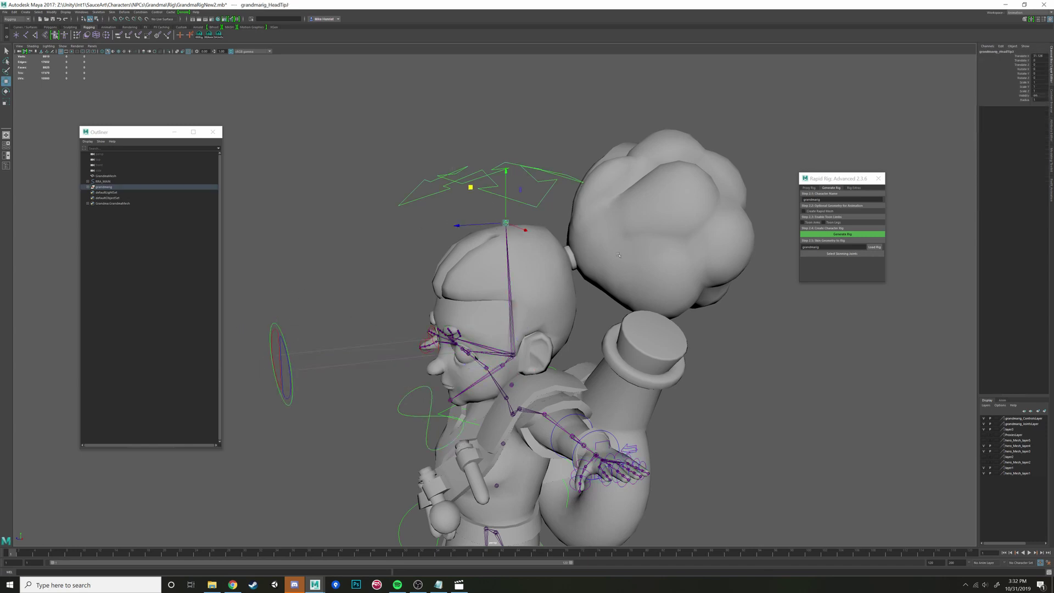
left_click_drag(508, 225, 509, 248, "alt")
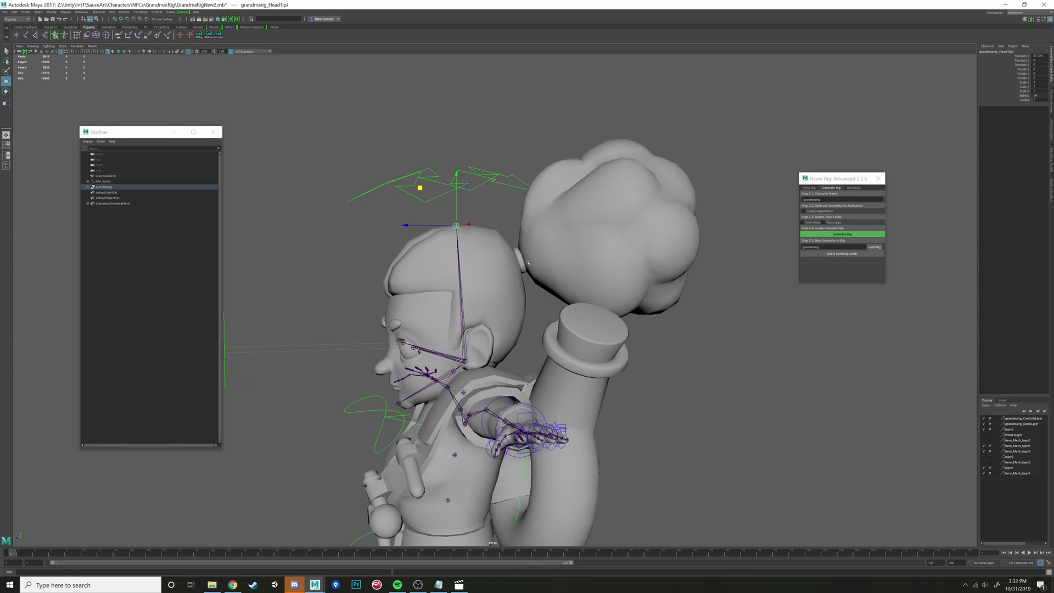
left_click(718, 319)
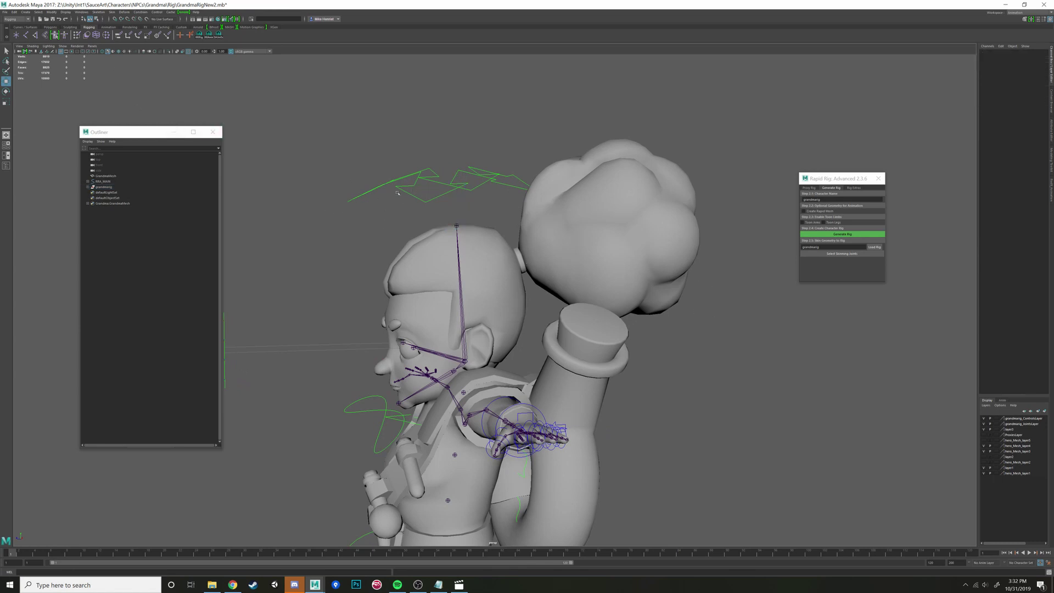
Step: Create a chain of four joints in the side view, running from the hair tie through the bun to its outer tip
key("space")
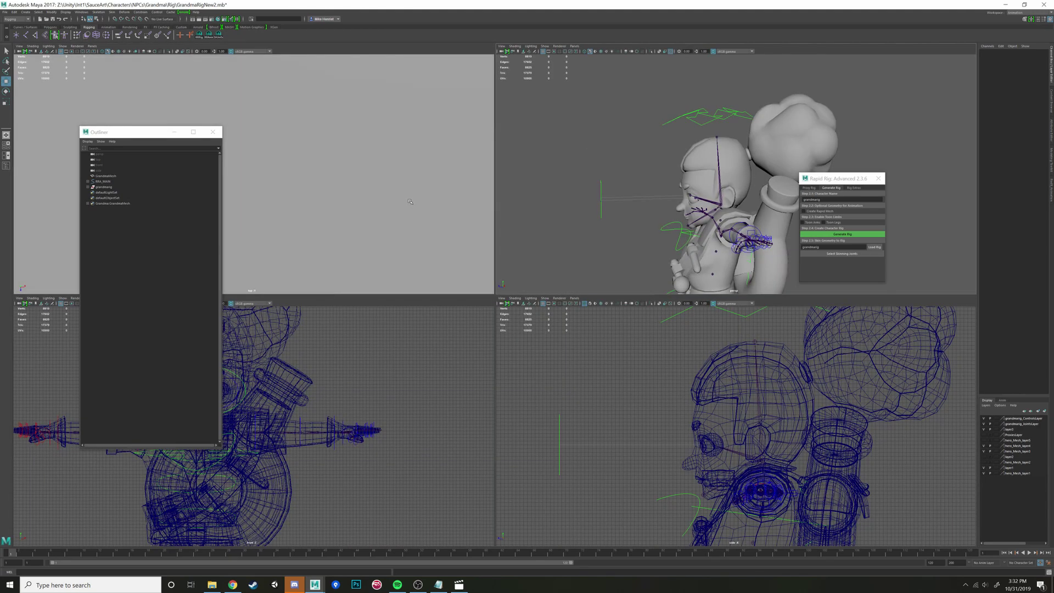
key("space")
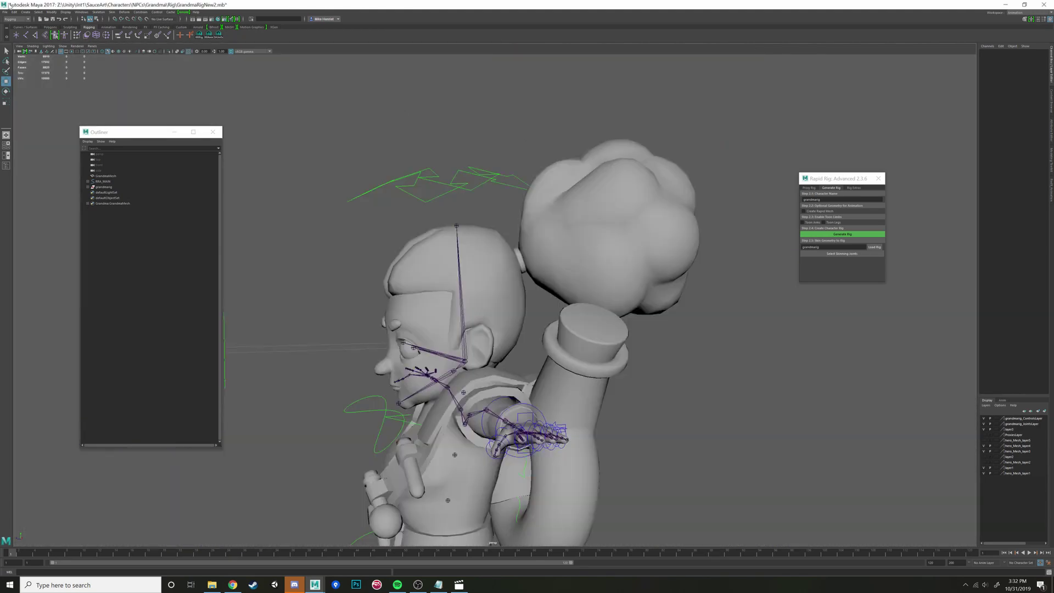
left_click(97, 12)
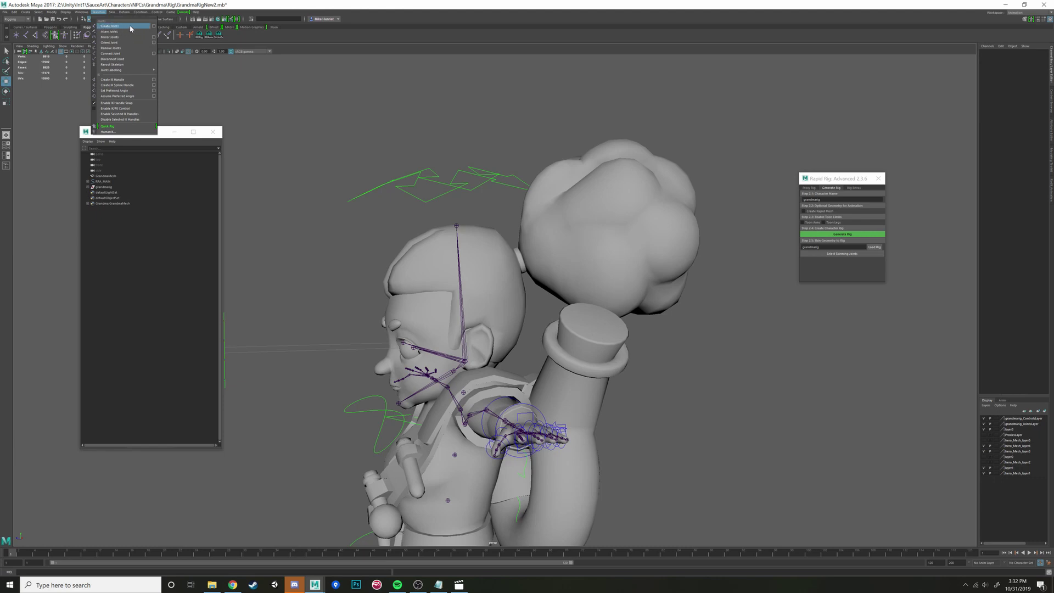
left_click(130, 27)
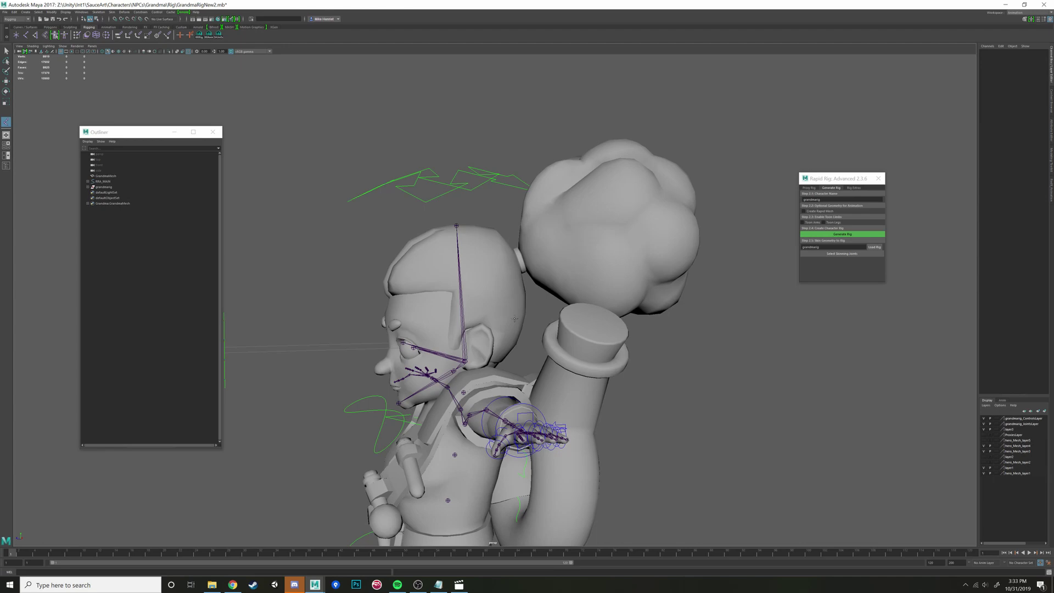
key("space")
key("space")
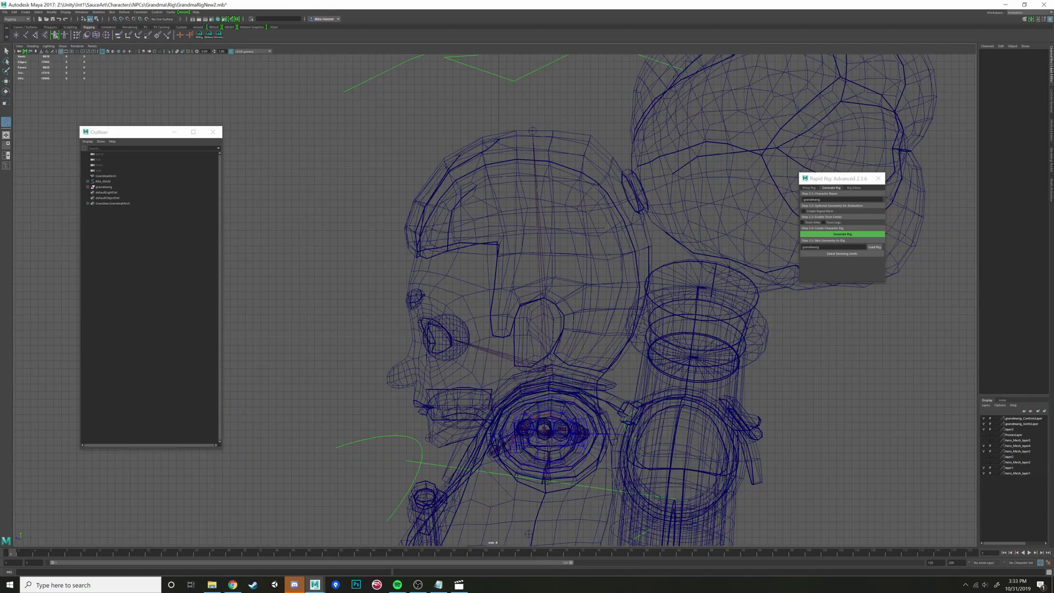
left_click(634, 191)
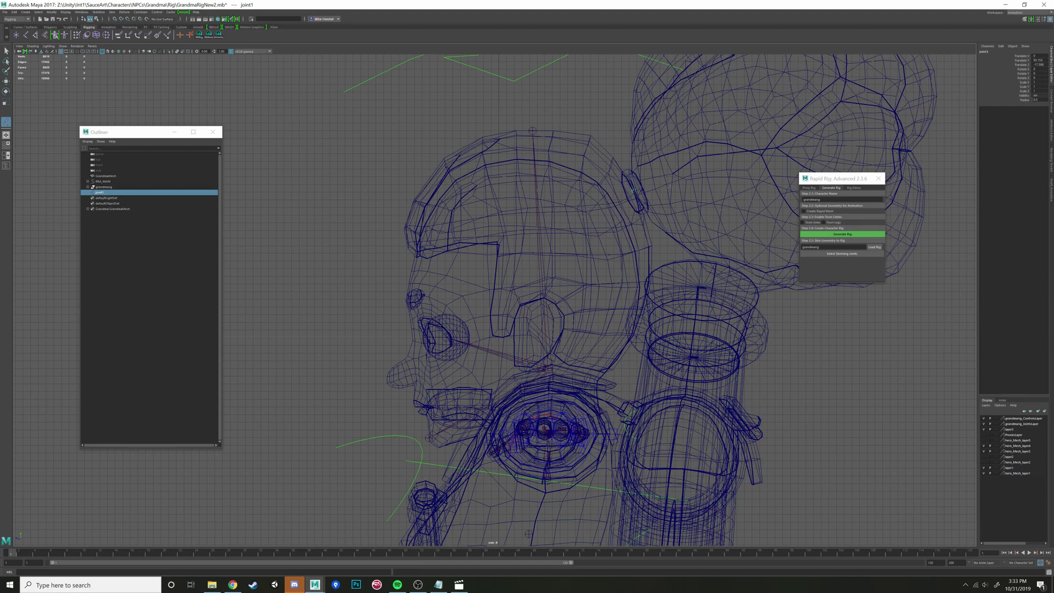
middle_click_drag(739, 158, 583, 259, "alt")
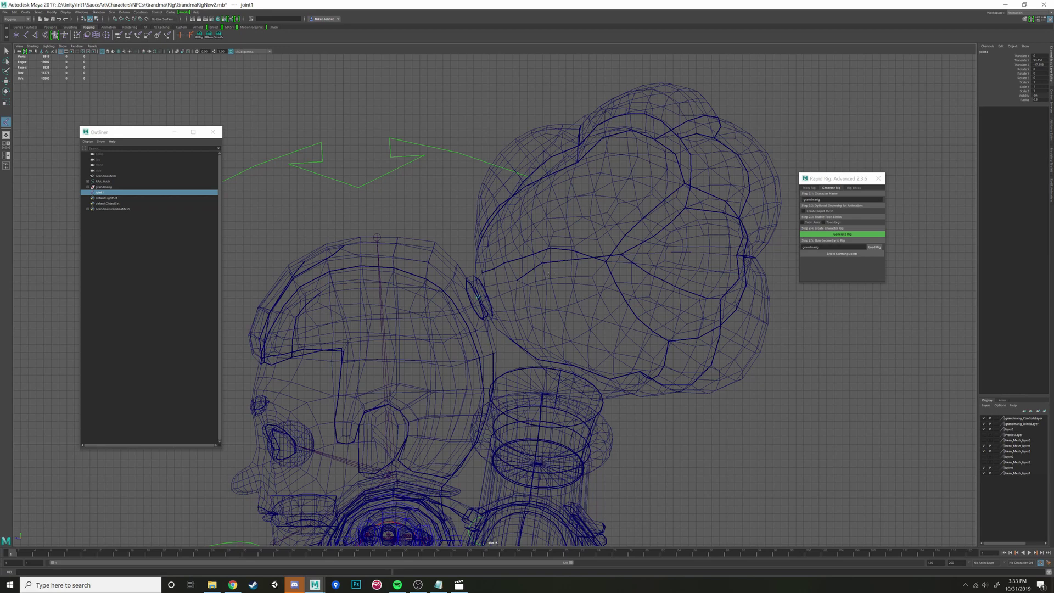
left_click(547, 274)
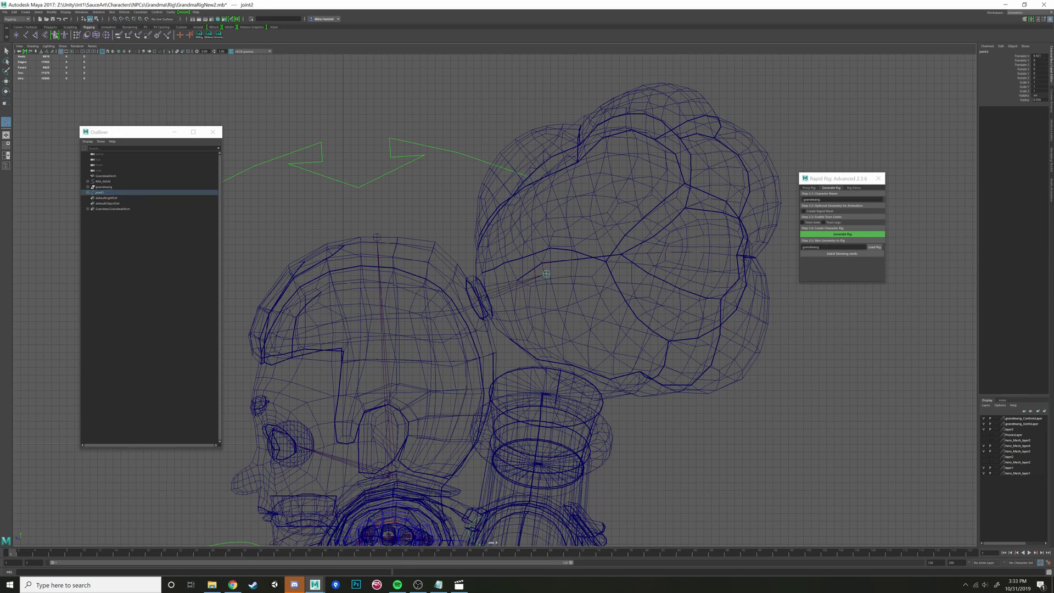
left_click(645, 236)
left_click_drag(645, 236, 649, 235)
left_click(779, 181)
key("Return")
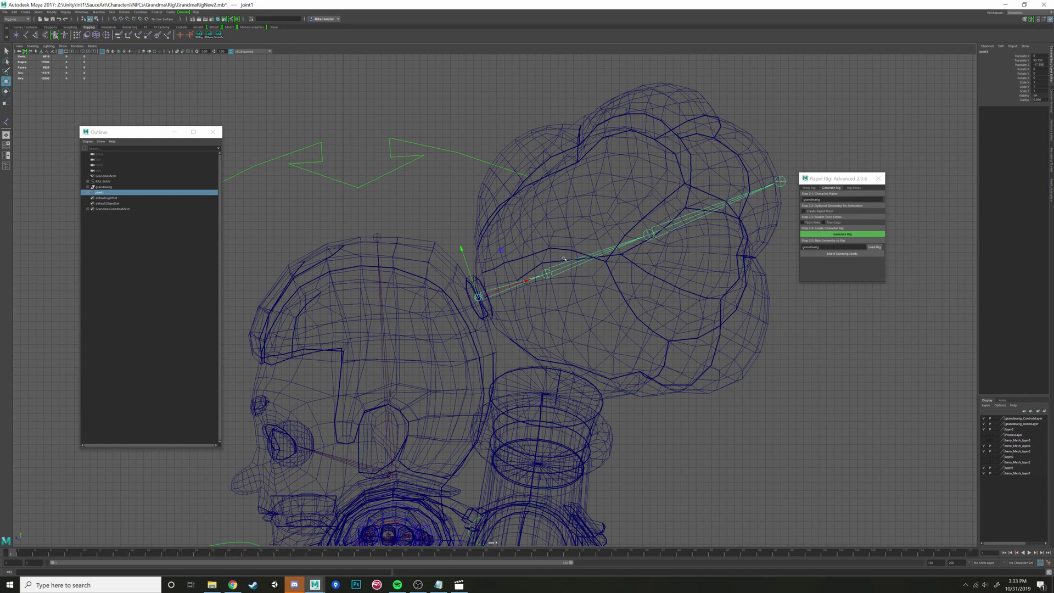
Step: Expand the new hair joint chain in the Outliner down to its last joint
left_click(547, 273)
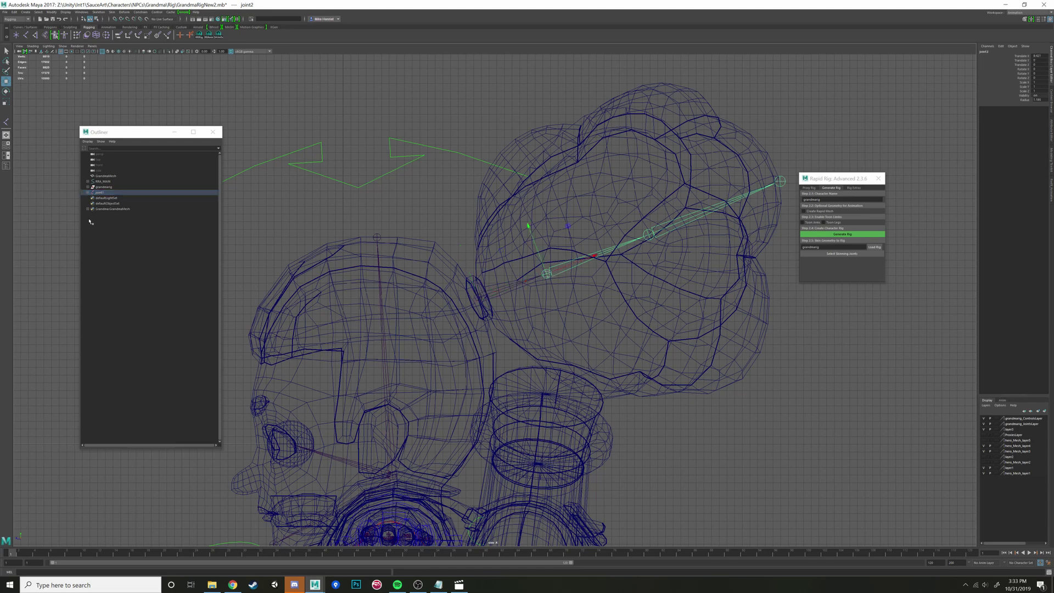
left_click(87, 193)
left_click(93, 198)
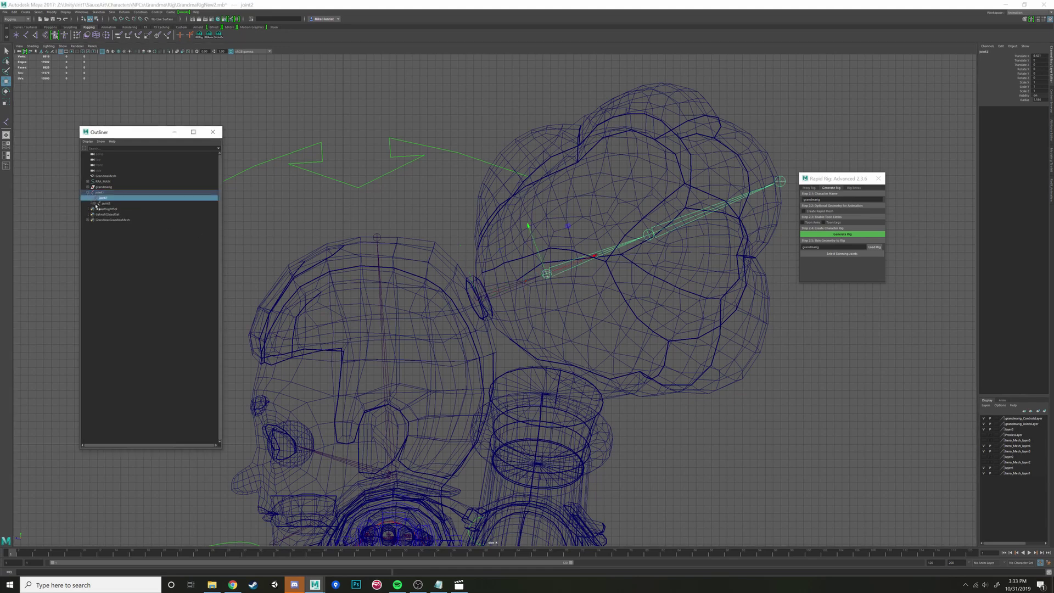
left_click(94, 204)
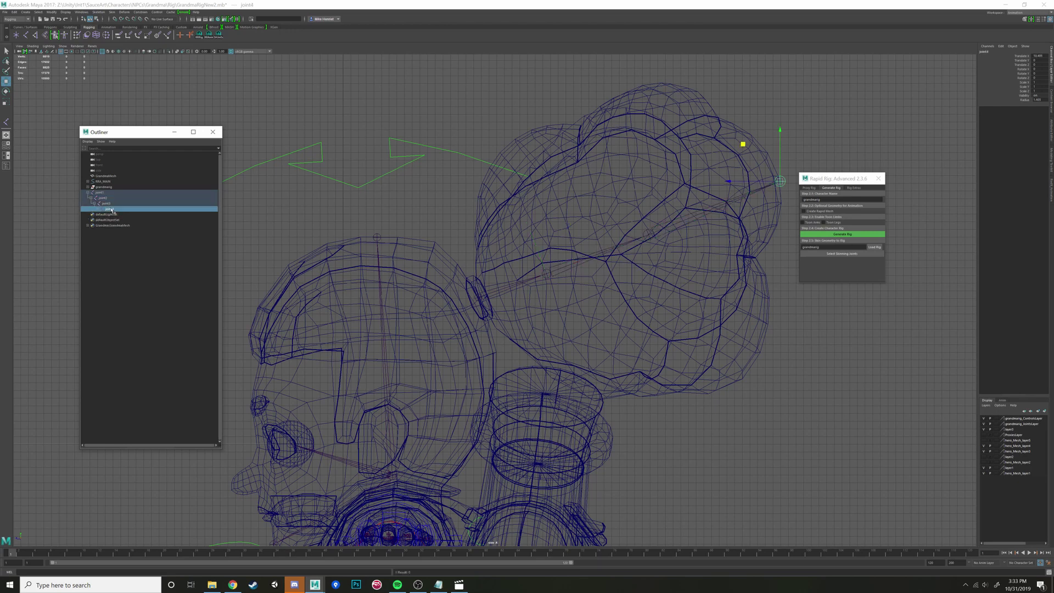
Step: Rename the first joint of the hair chain to grandmaHairJoint1
left_click(102, 192)
left_click(1000, 47)
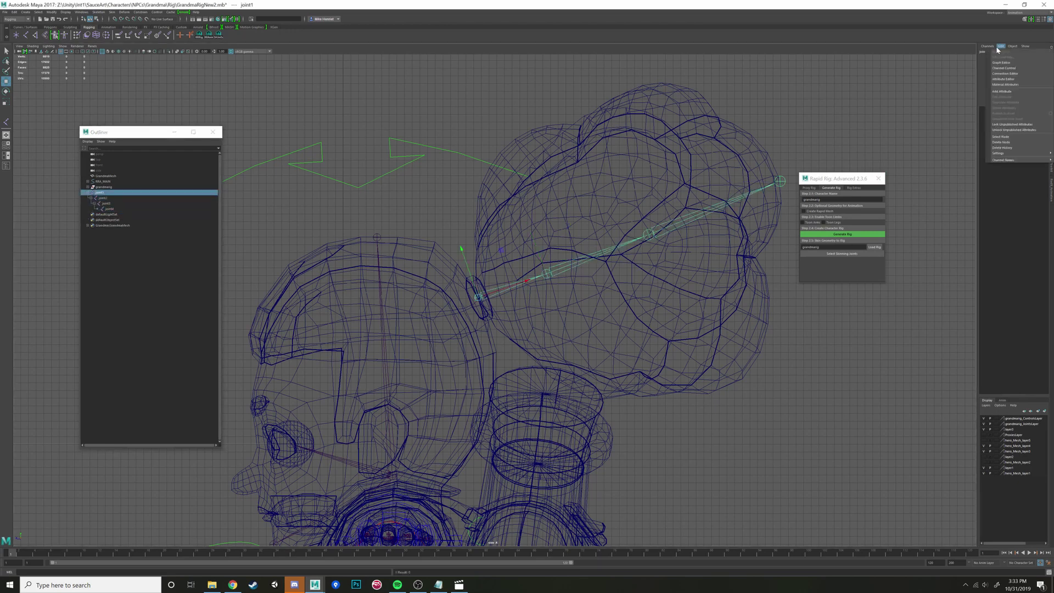
left_click(908, 39)
left_click(986, 52)
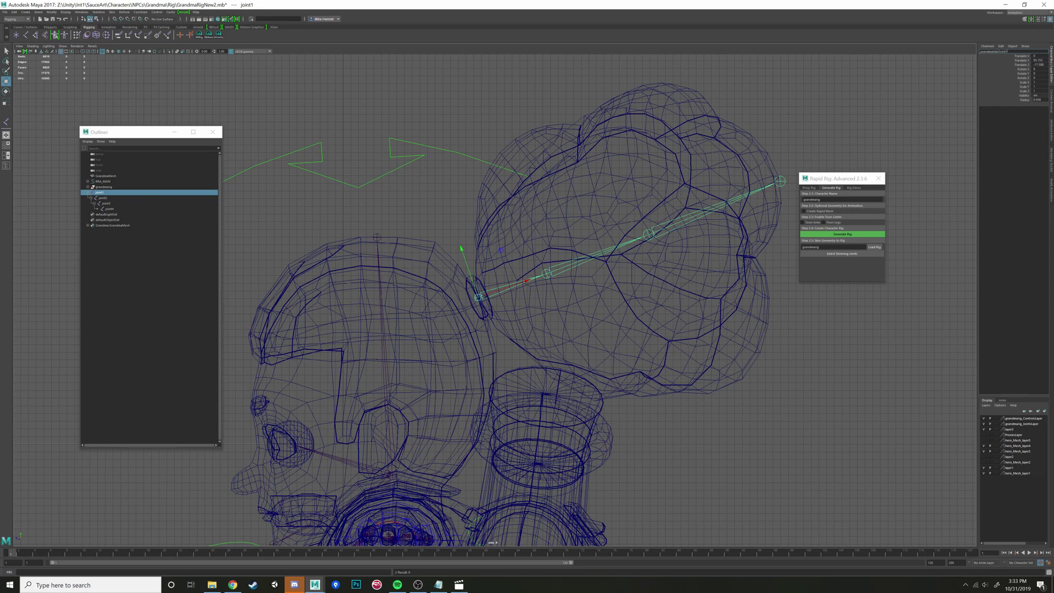
key("ctrl+a")
key("ctrl+c")
key("Return")
Step: Rename the second and third joints of the hair chain to grandmaHairJoint2 and grandmaHairJoint3
key("Down")
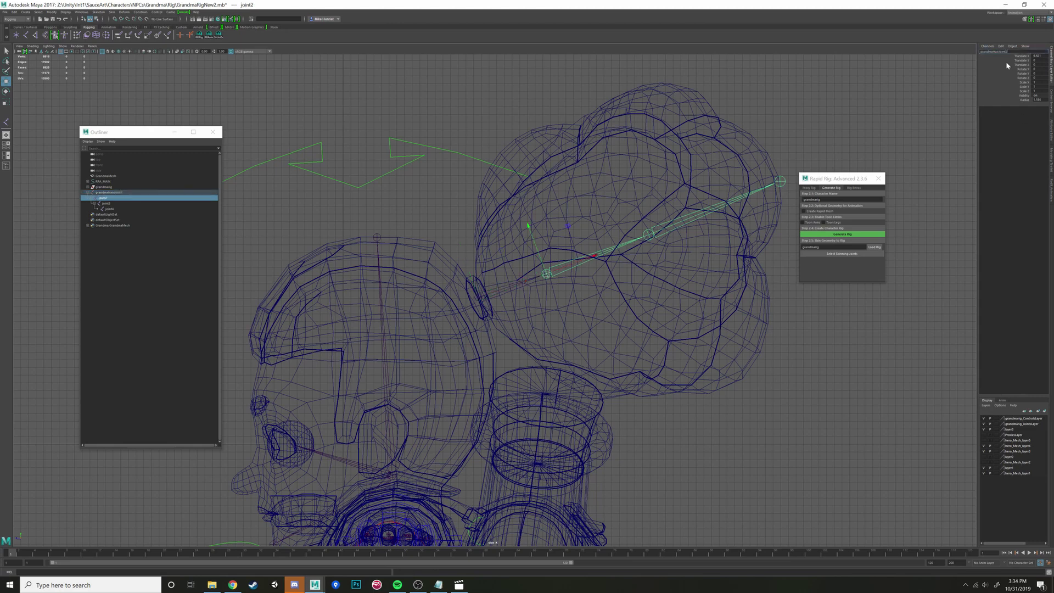
key("Return")
key("Down")
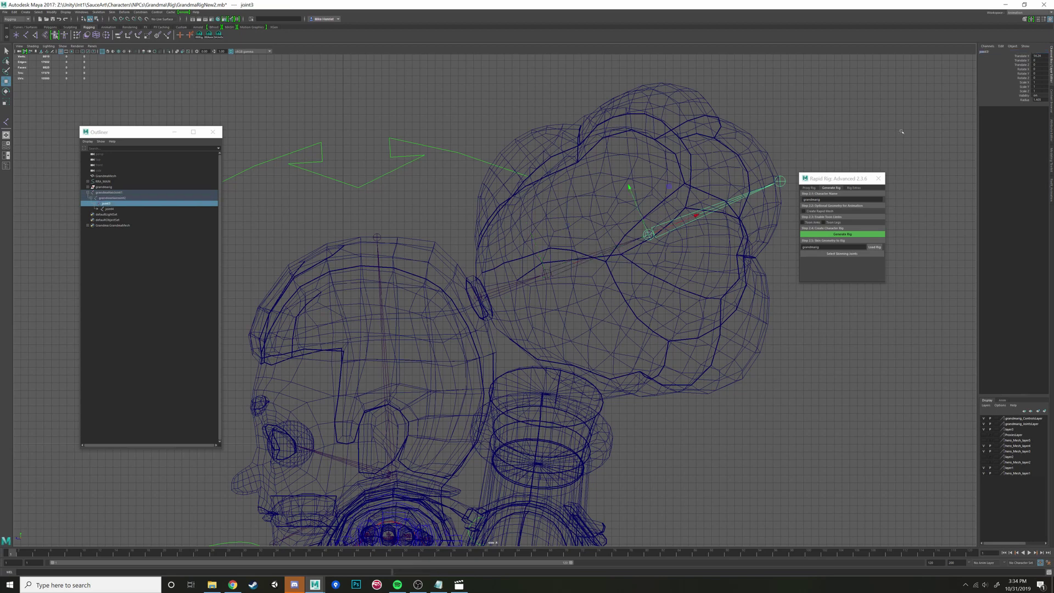
left_click(988, 53)
key("ctrl+v")
key("Return")
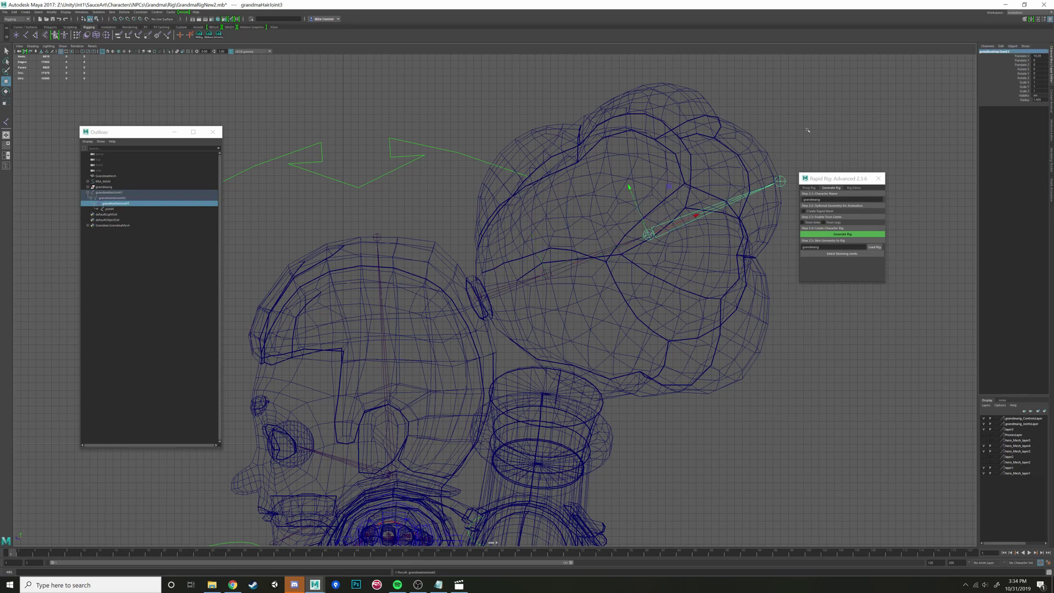
Step: Rename the last joint at the bun's outer tip to grandmaHairJoint4
left_click(788, 176)
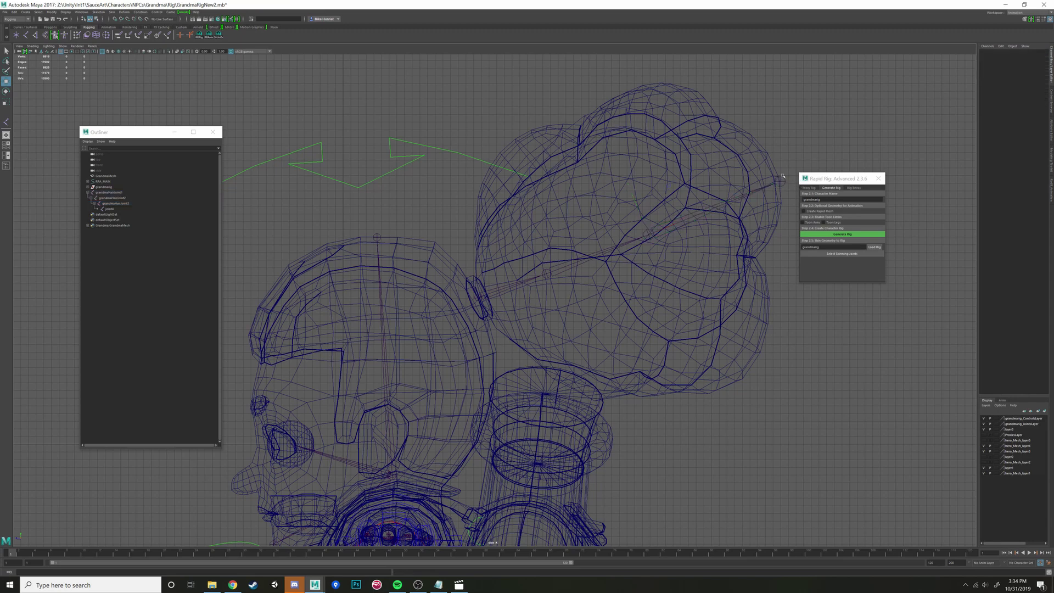
left_click(782, 177)
left_click(783, 179)
double_click(997, 50)
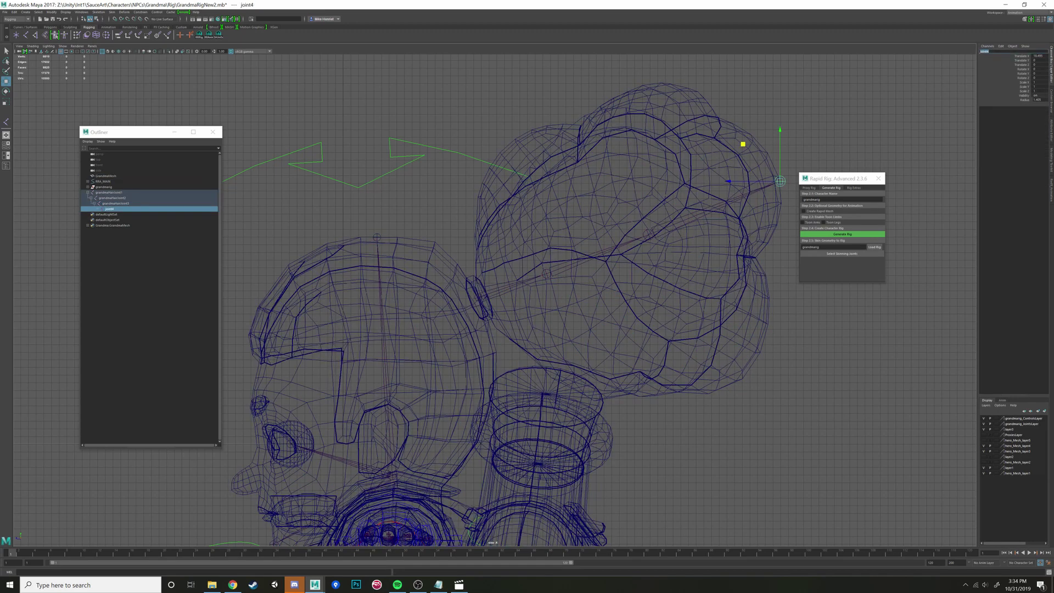
type("grandmaHairJoint4")
key("Return")
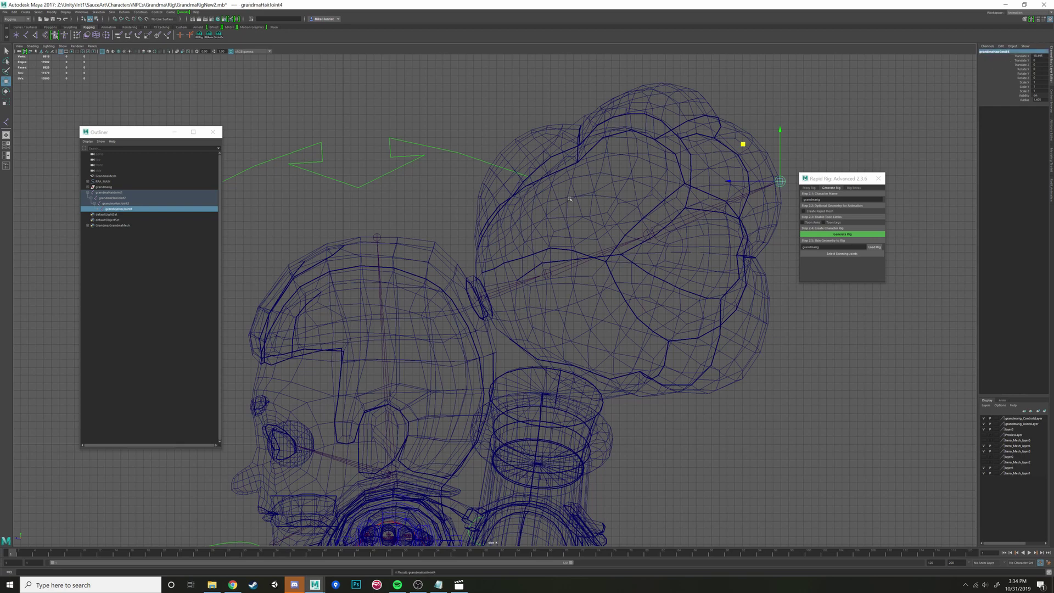
Step: Try moving the first hair joint away from the hair tie and undo the move
left_click(478, 292, "alt")
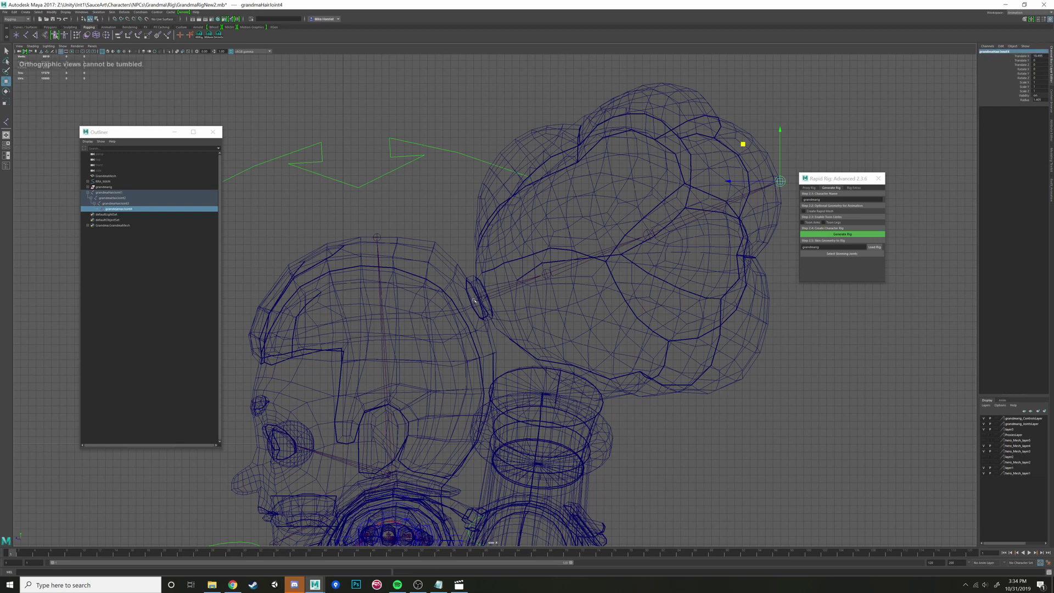
left_click(477, 297)
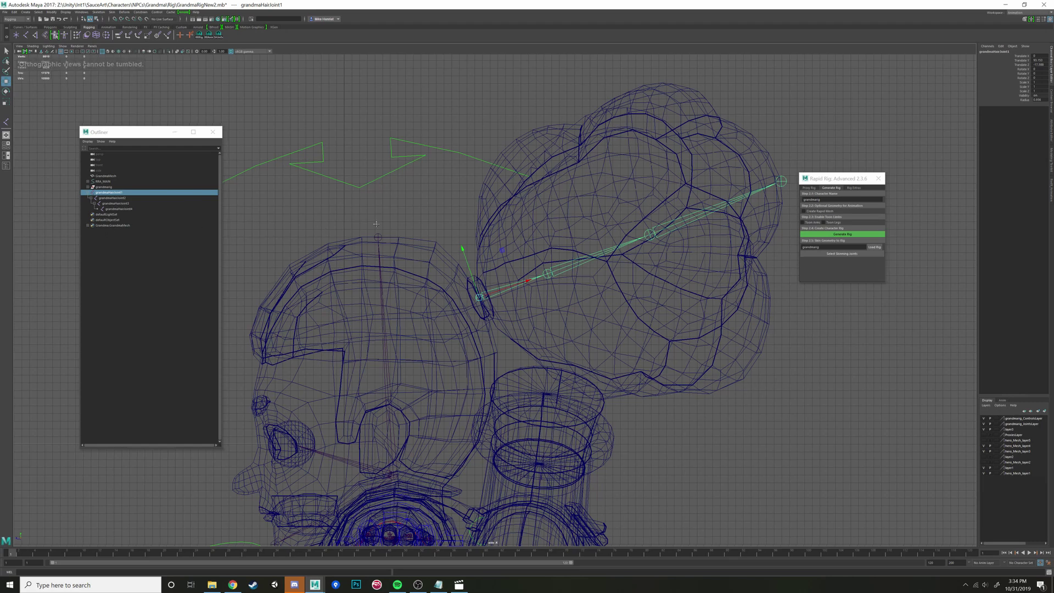
middle_click_drag(330, 222, 434, 220, "alt")
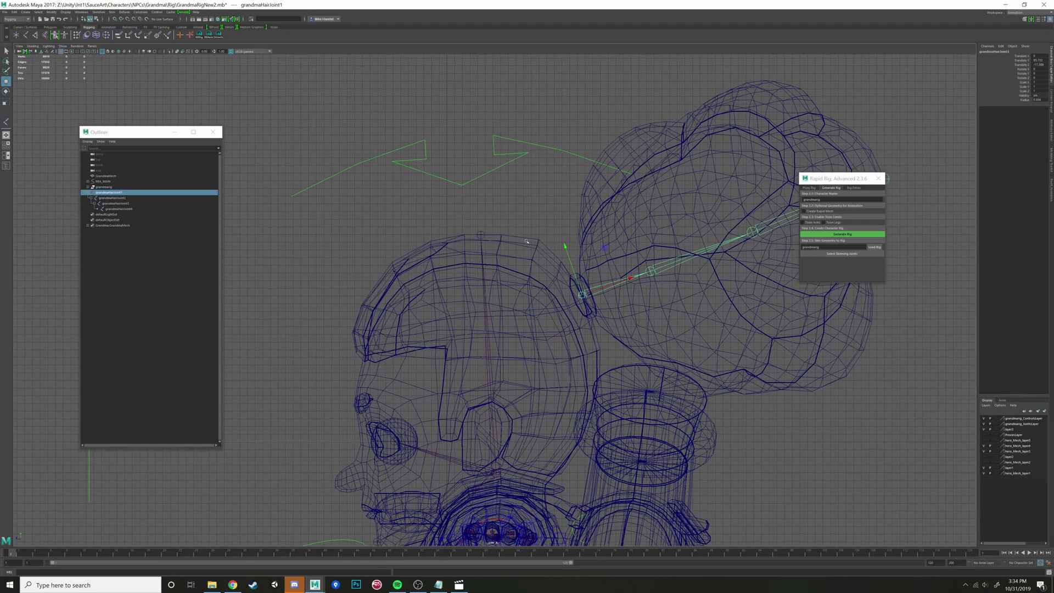
left_click_drag(583, 297, 594, 331)
key("ctrl+z")
middle_click_drag(588, 285, 530, 275, "alt")
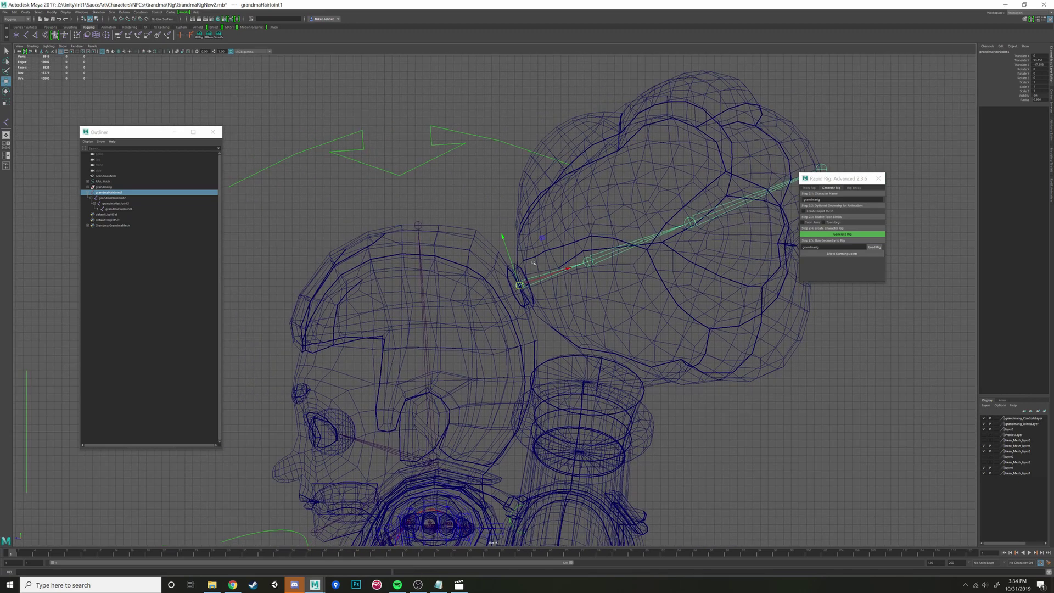
Step: Select the head tip joint and reveal it in the Outliner under the head joint, next to the jaw joint
left_click(419, 225)
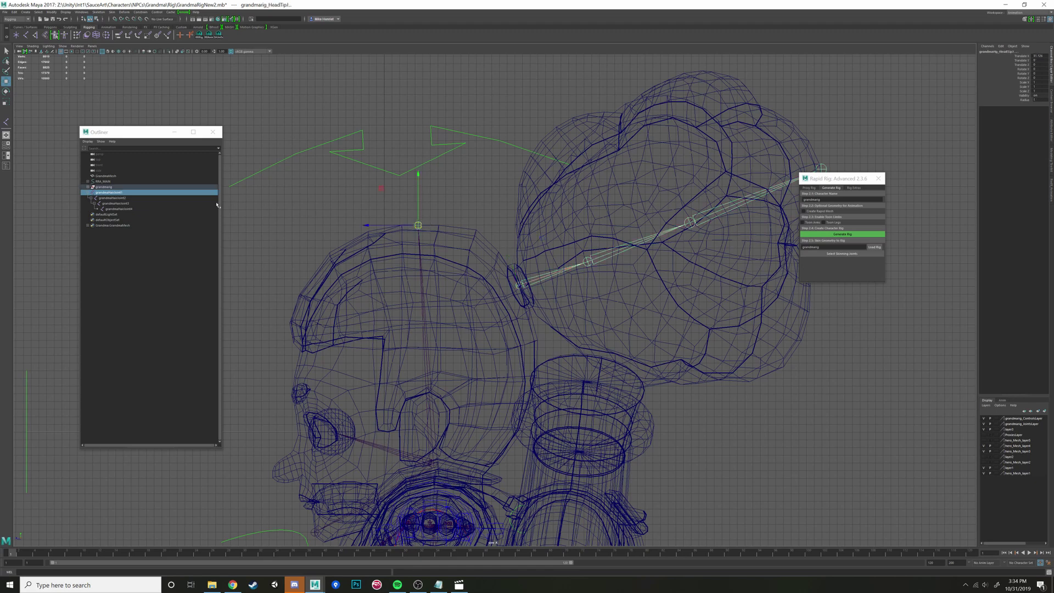
left_click(419, 225)
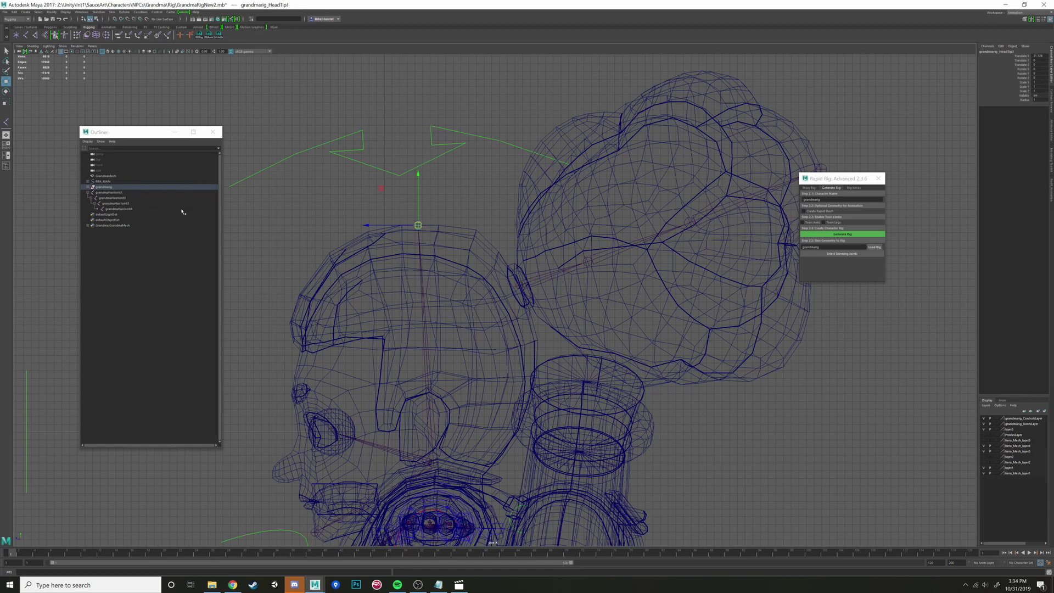
key("f")
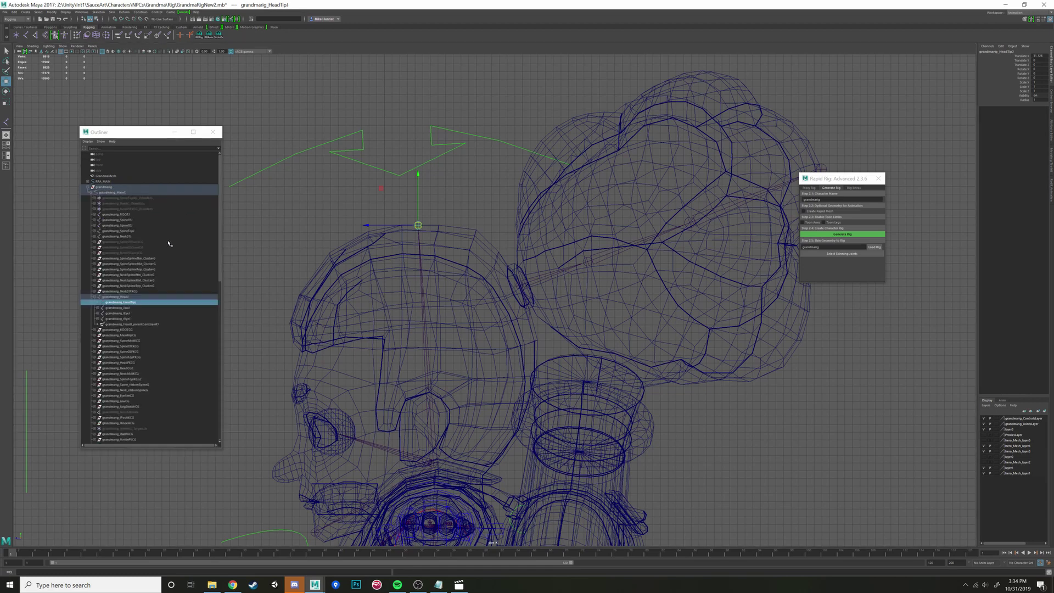
left_click(127, 308)
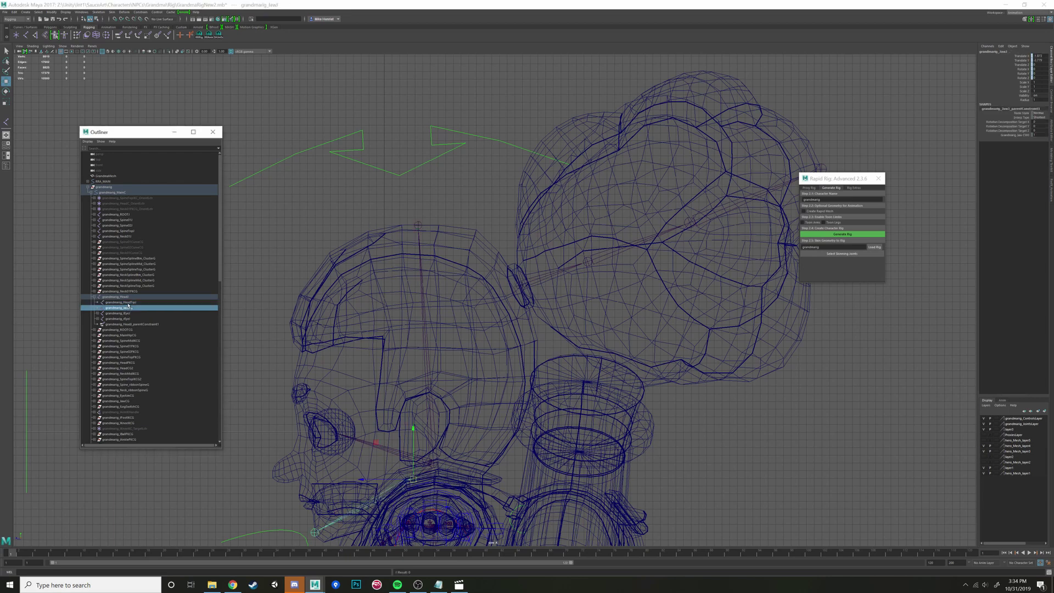
left_click(128, 303)
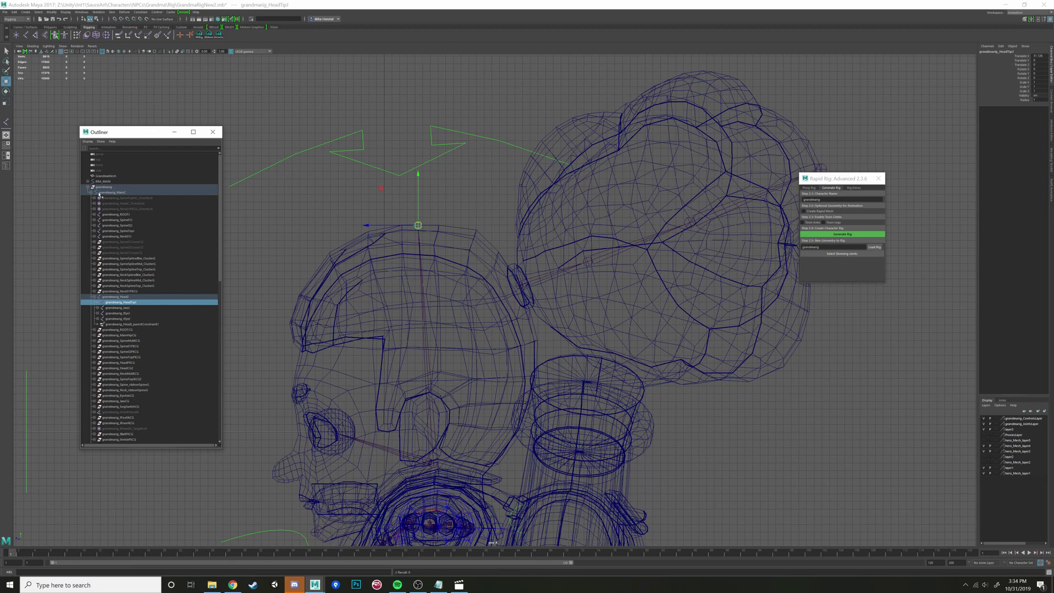
Step: Parent grandmaHairJoint1 with its chain to the head tip joint of the skeleton
left_click(517, 286)
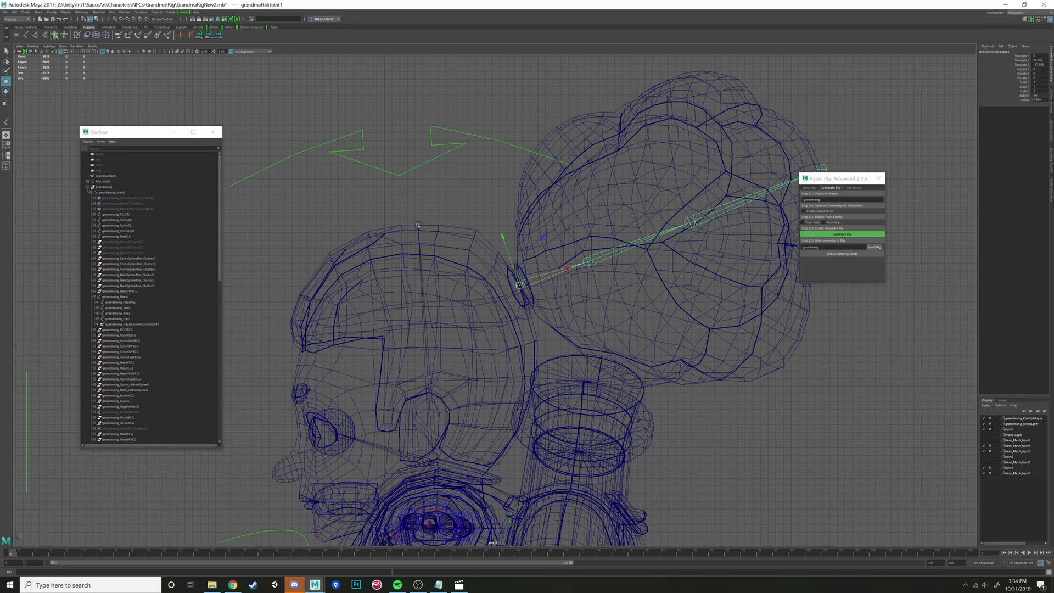
left_click(418, 224)
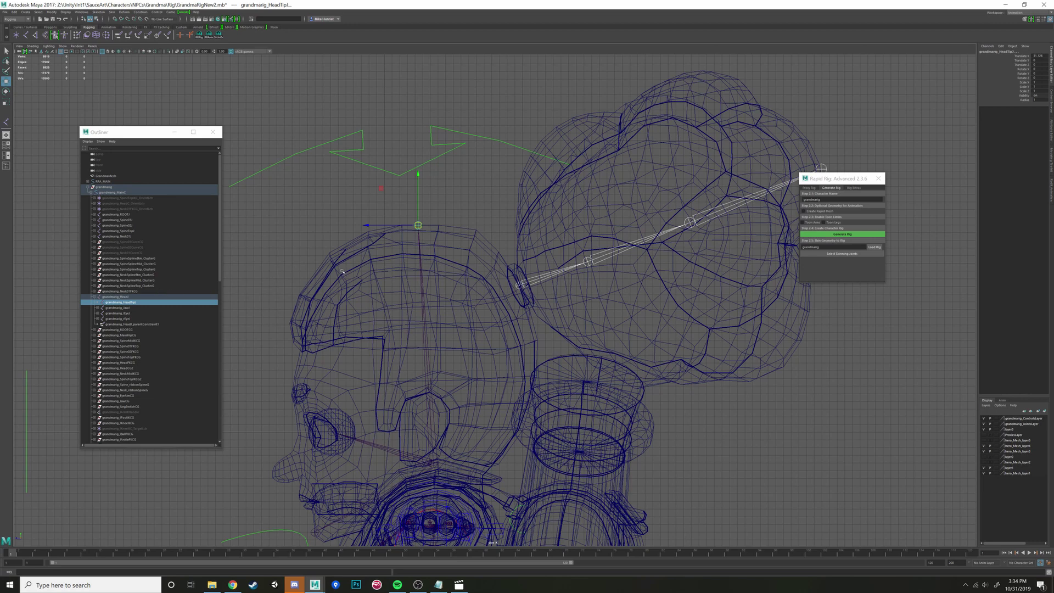
key("Down")
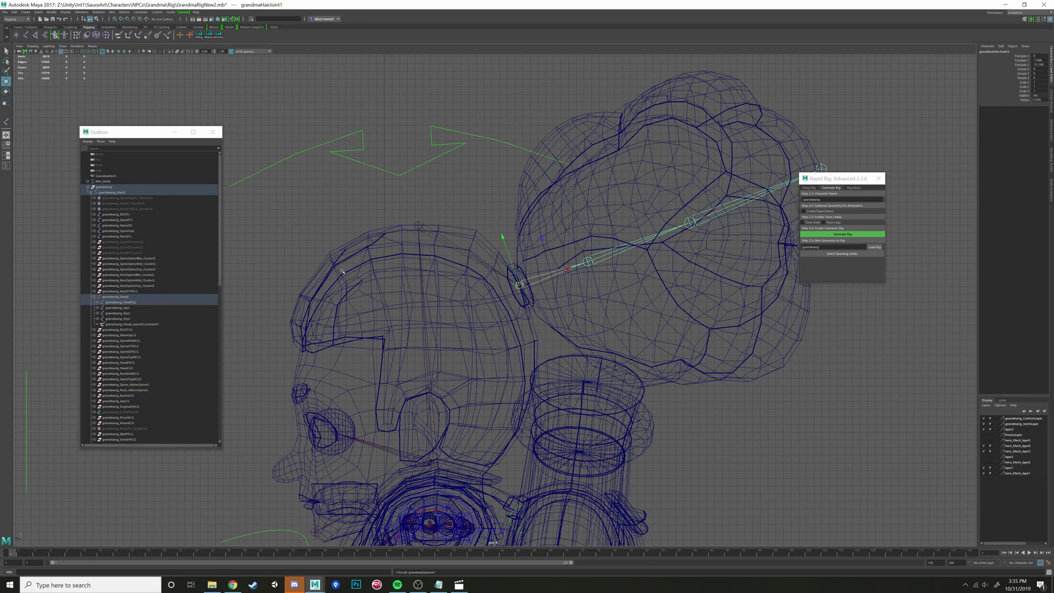
key("Up")
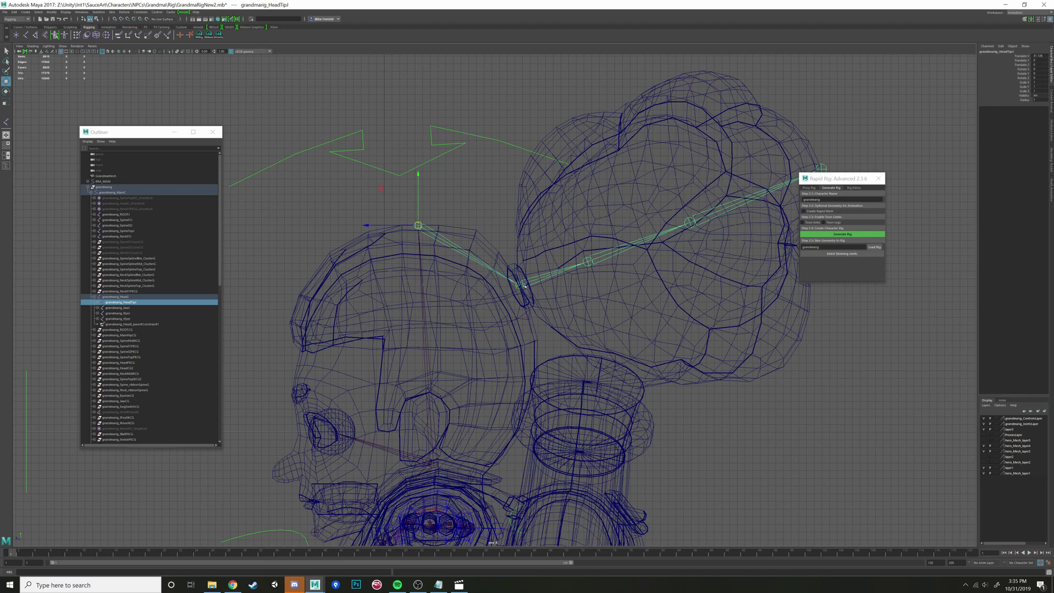
Step: Expand the head tip joint's hierarchy in the Outliner down to grandmaHairJoint4 and select that joint
left_click(114, 297)
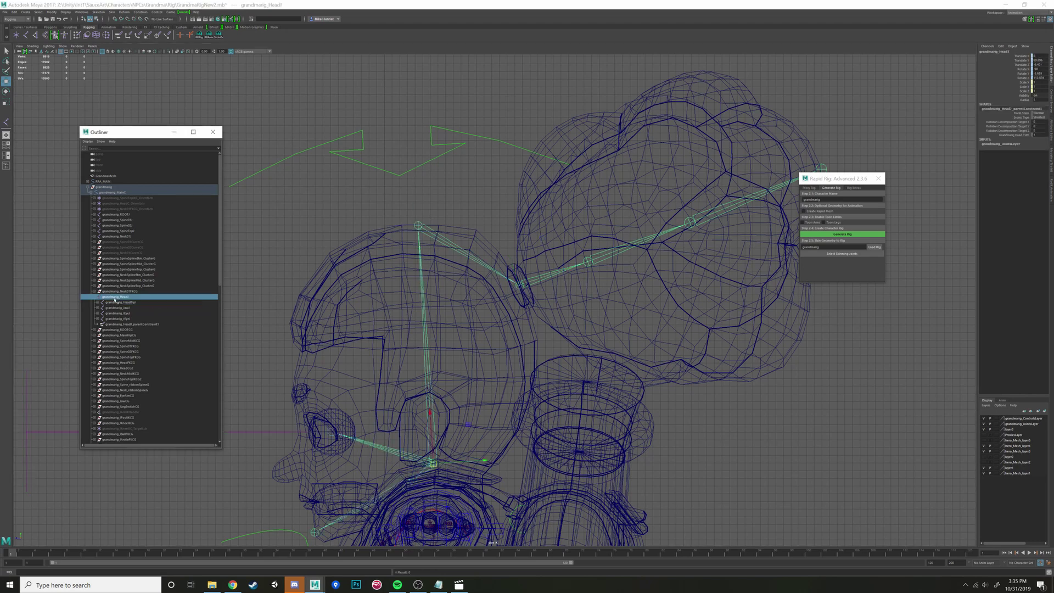
key("Down")
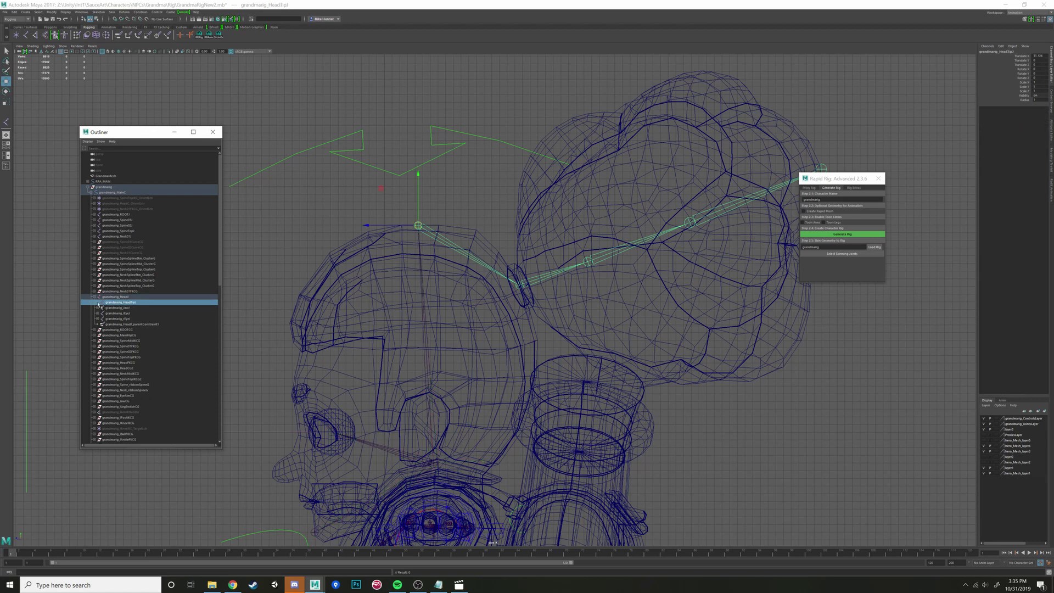
left_click(98, 303)
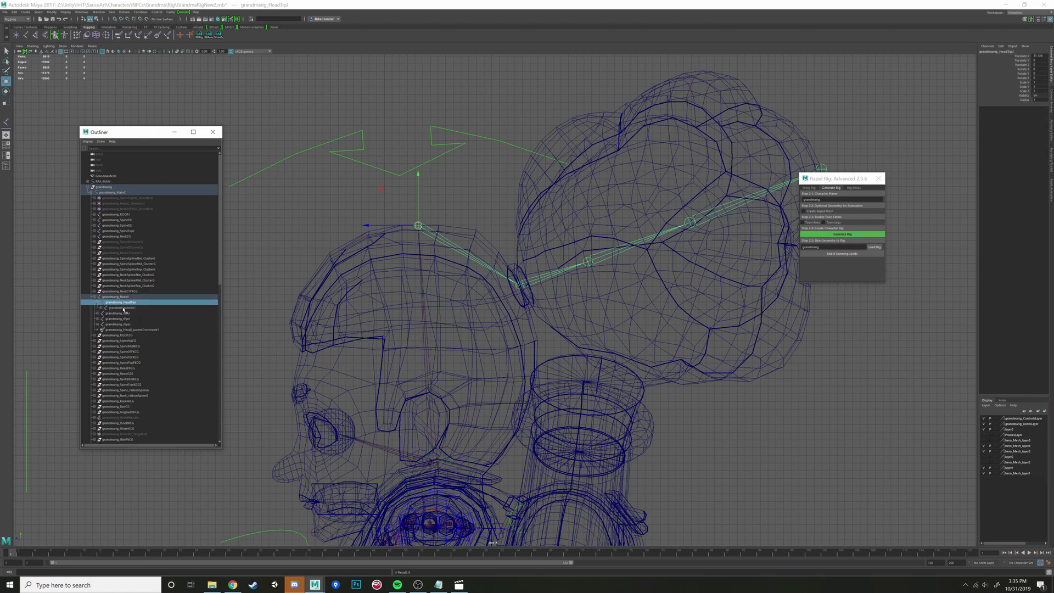
left_click(103, 308)
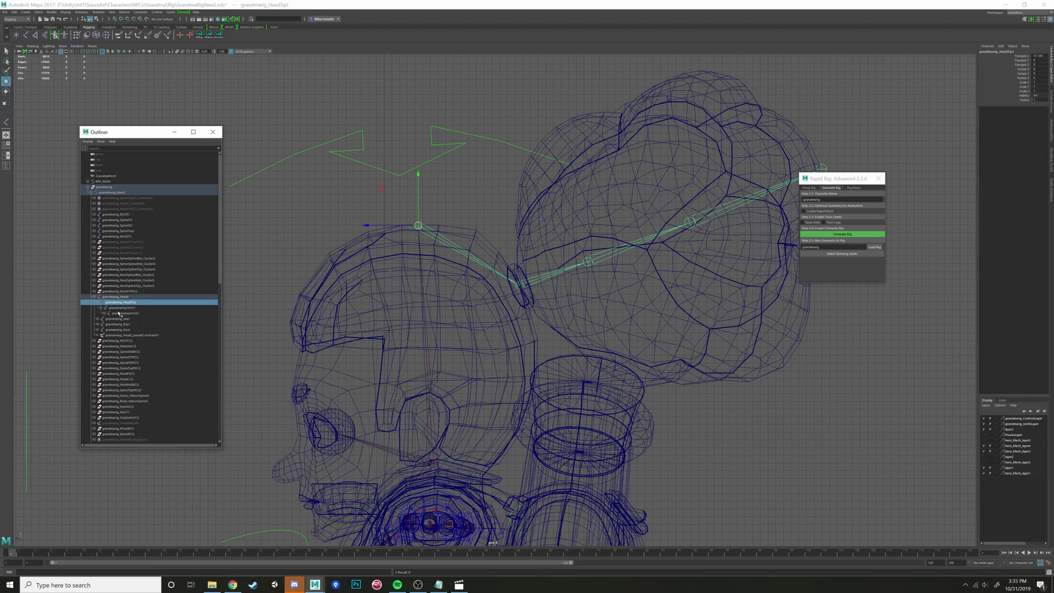
left_click(106, 314)
left_click(109, 319)
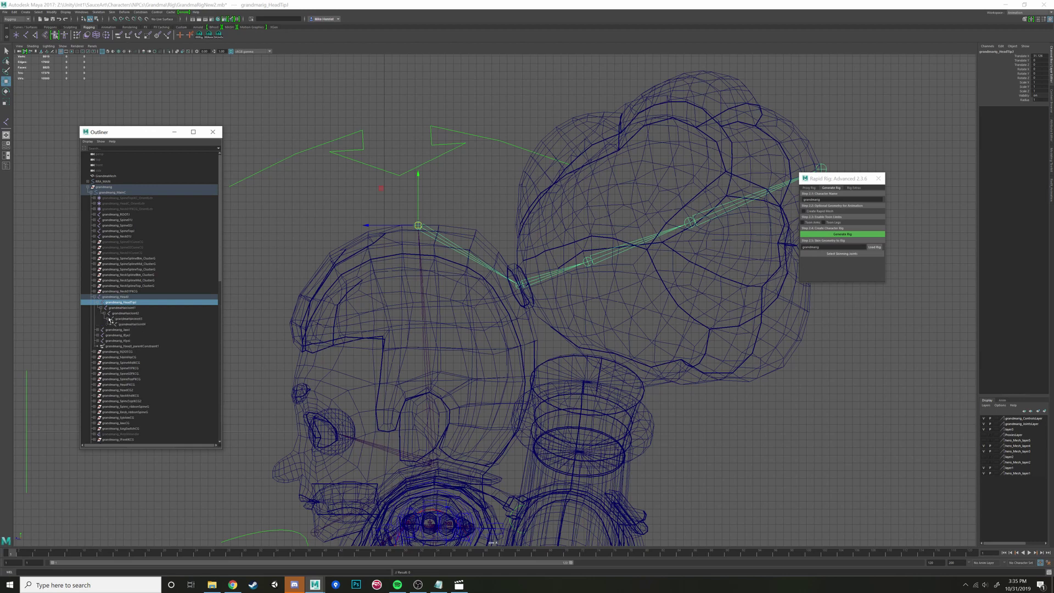
left_click(134, 324)
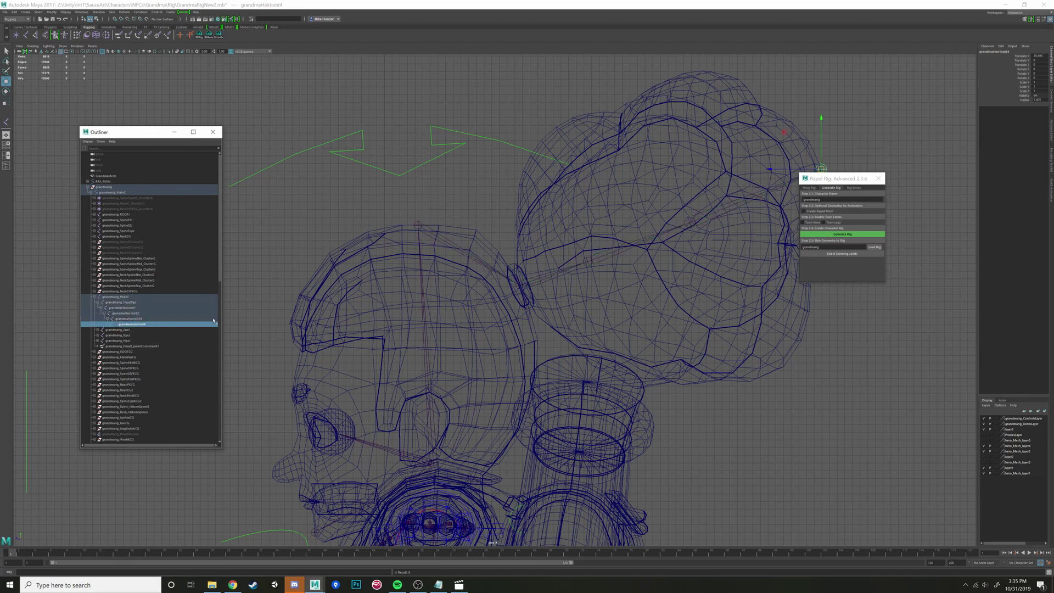
Step: Move grandmaHairJoint1 sideways in the perspective view towards the centre of the hair tie, checking it in the four-view layout
left_click(523, 287)
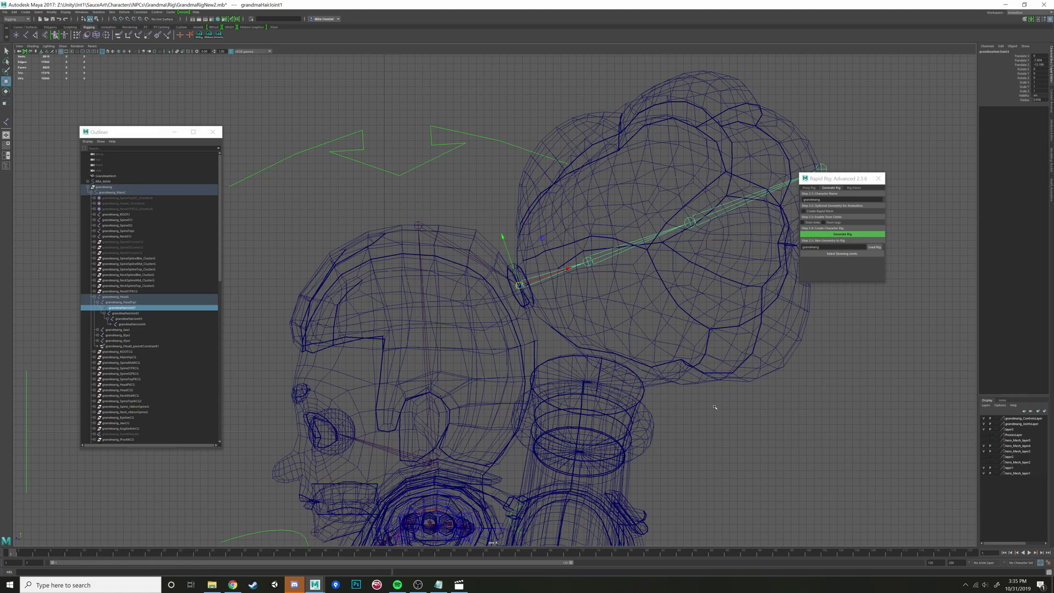
key("space")
key("space")
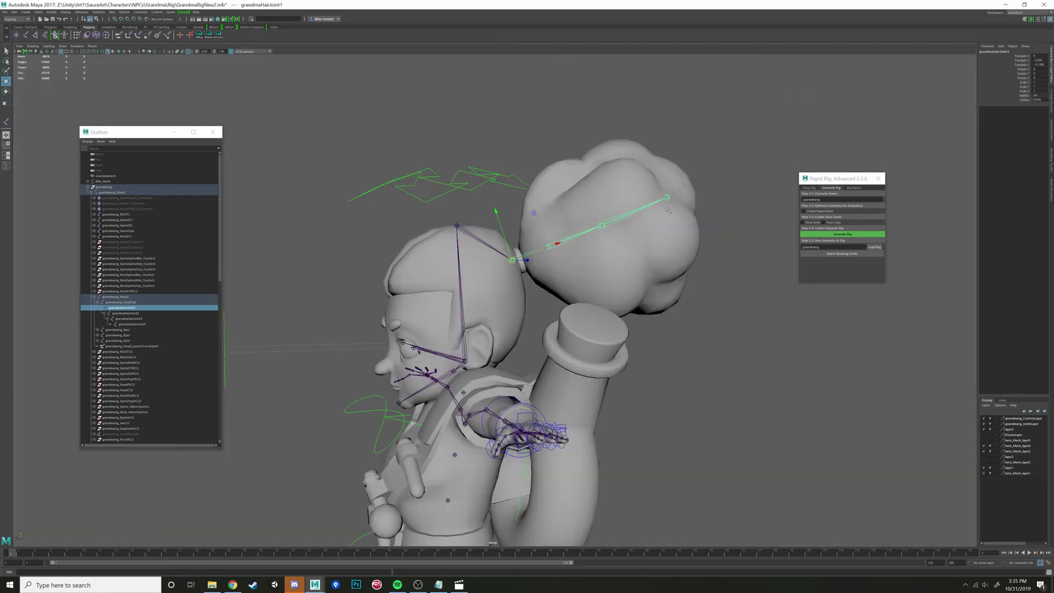
left_click_drag(635, 239, 648, 257, "alt")
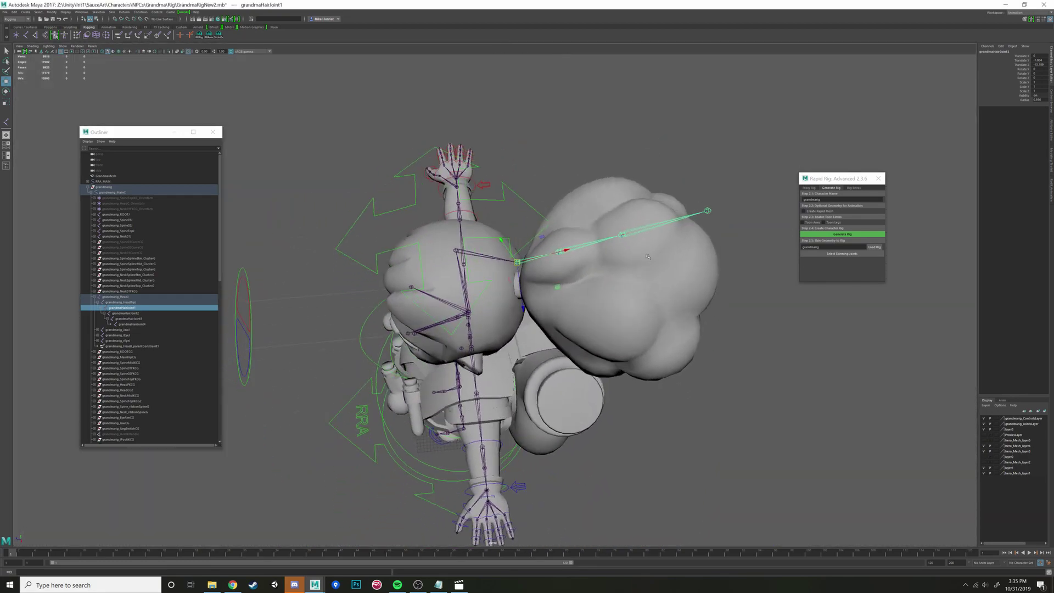
left_click_drag(530, 314, 555, 307)
key("space")
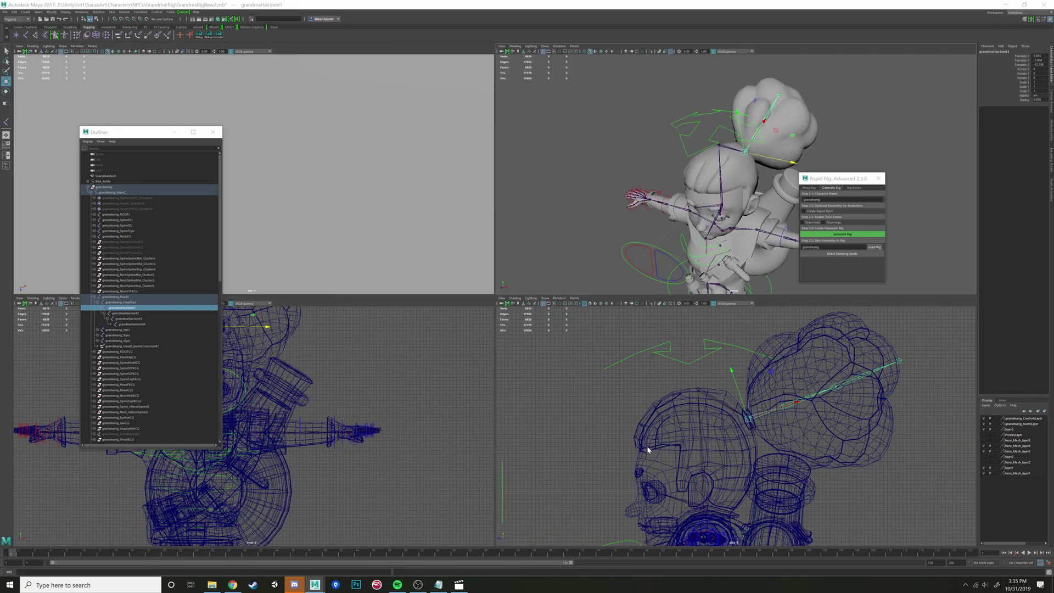
key("space")
key("space")
key("space")
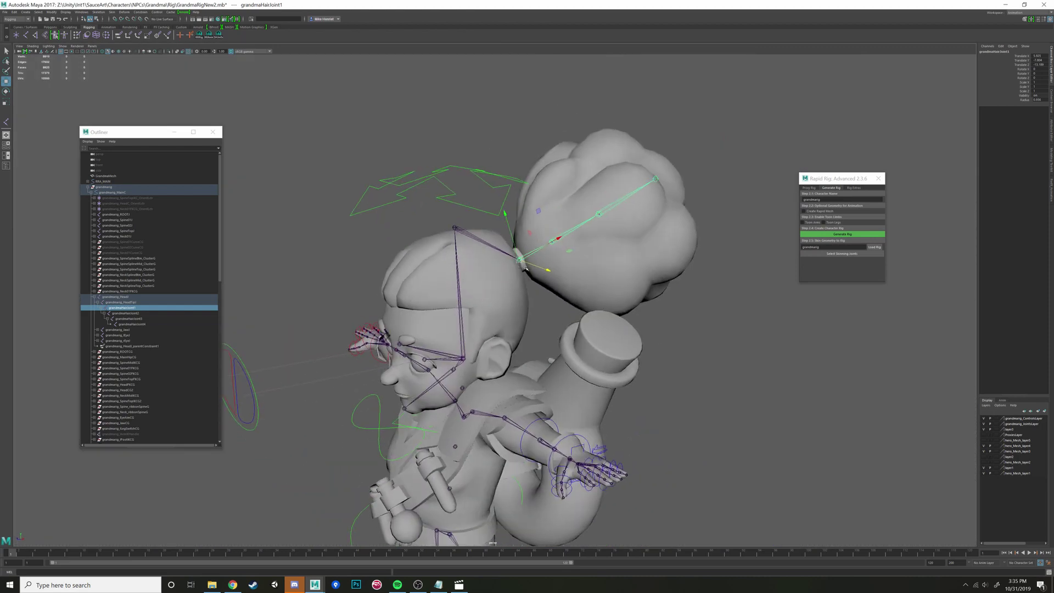
Step: Rotate grandmaHairJoint1 so the hair chain follows the direction of the bun
left_click_drag(257, 150, 359, 192, "alt")
left_click_drag(257, 154, 545, 318, "alt")
key("e")
left_click_drag(503, 264, 488, 246)
Step: Move grandmaHairJoint2 along the hair chain inside the bun to adjust the spacing between the joints
left_click(499, 276)
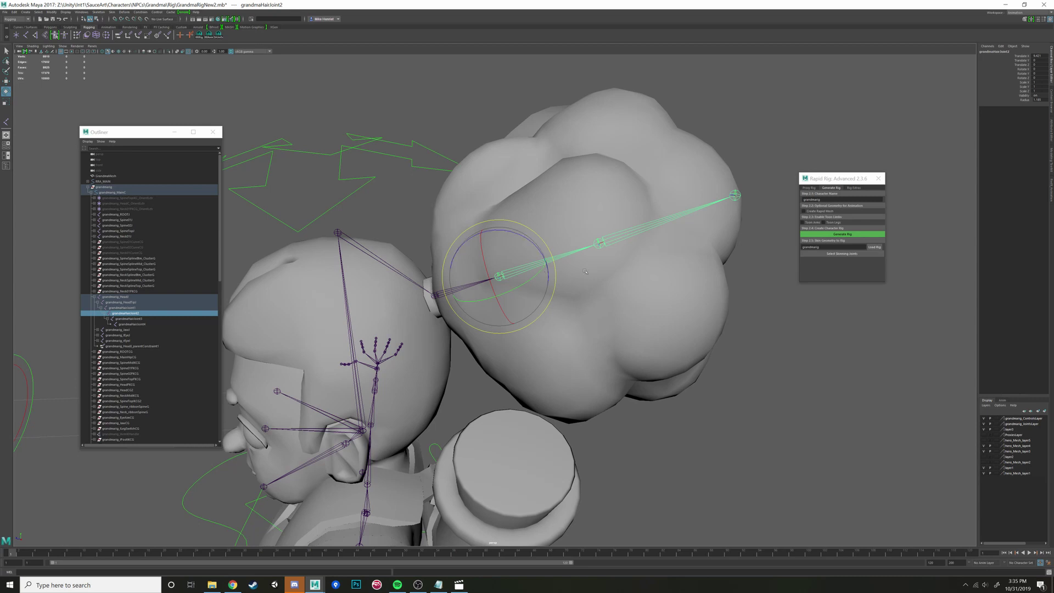
left_click_drag(547, 273, 551, 252, "alt")
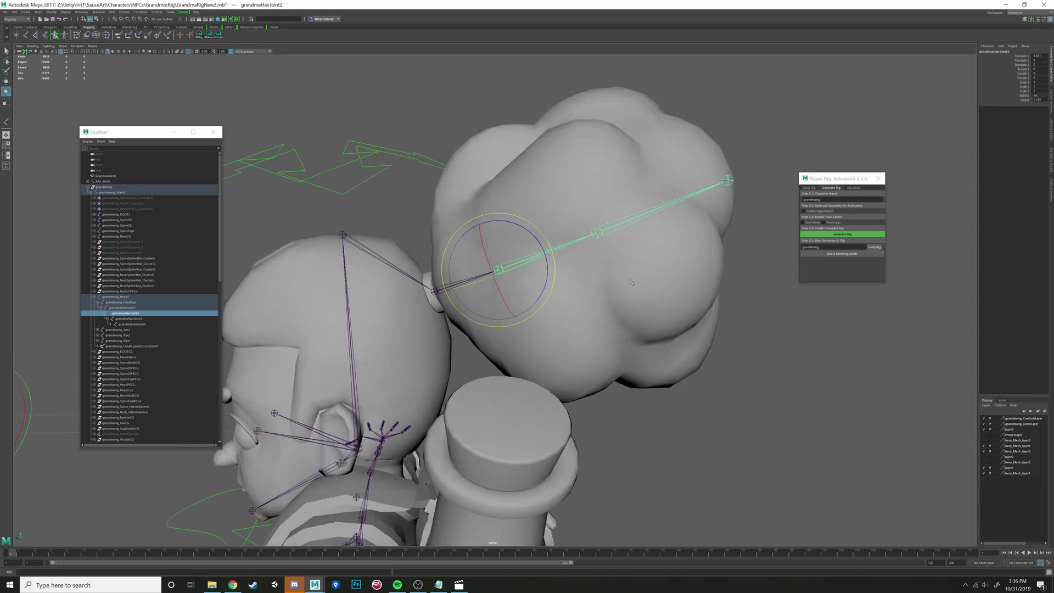
key("w")
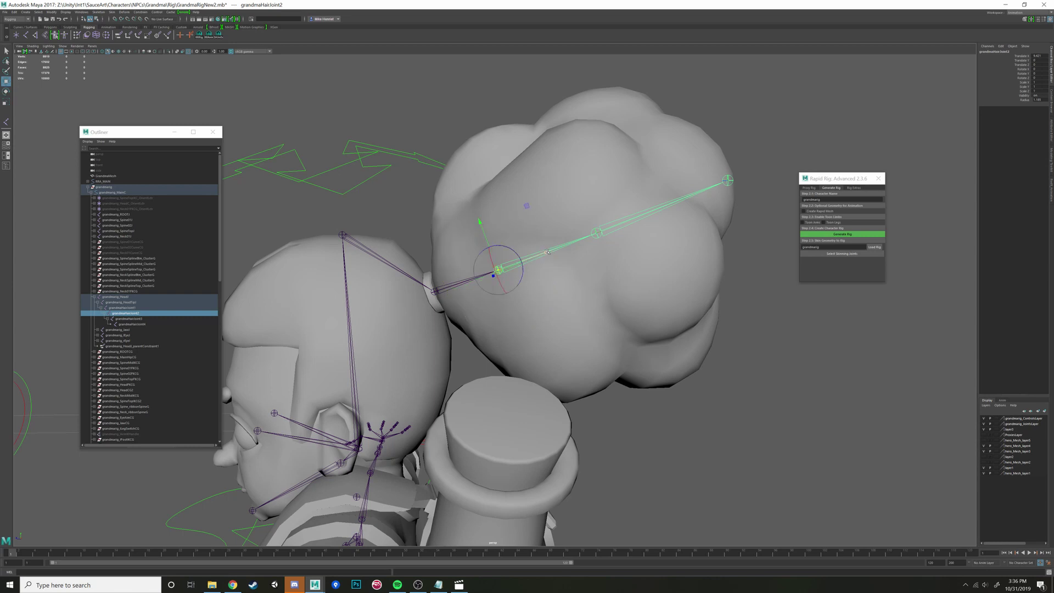
mouse_move(549, 251)
left_mouse_down()
mouse_move(648, 242)
mouse_move(564, 247)
left_mouse_up()
key("ctrl+z")
key("ctrl+z")
Step: Move grandmaHairJoint3 slightly outward along the chain towards the tip of the bun
left_click(598, 236)
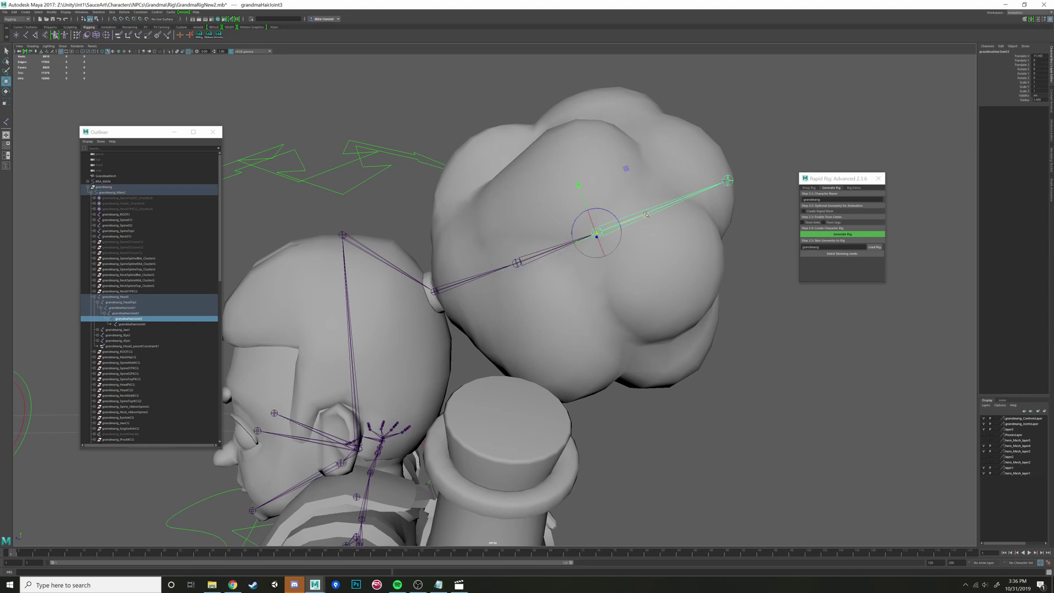
left_click_drag(646, 215, 666, 206)
left_click_drag(544, 262, 510, 277, "alt")
scroll(496, 280, "up", 3)
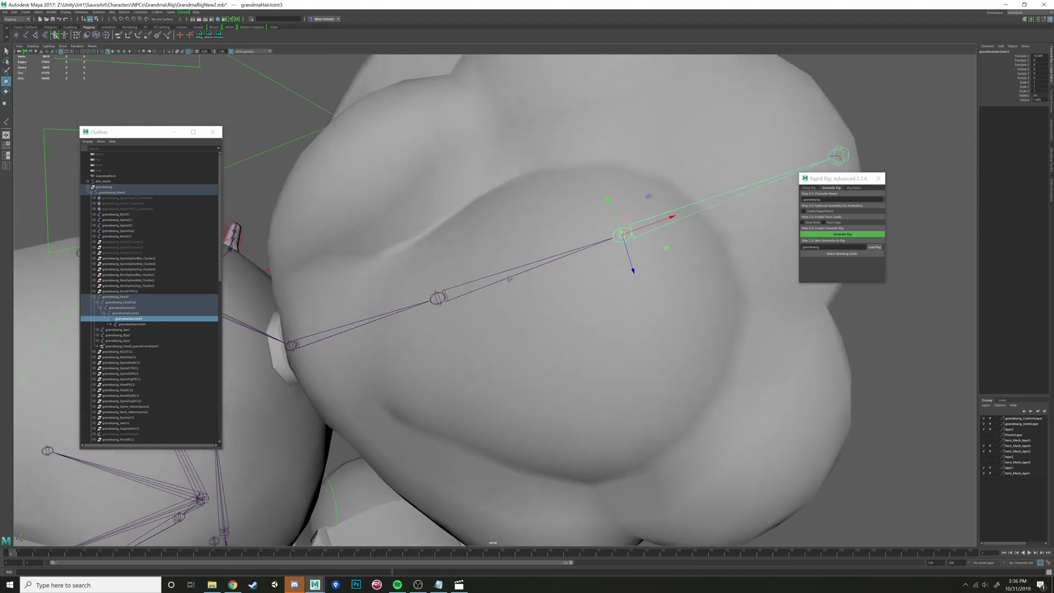
Step: Select grandmaHairJoint2 and check the Move tool's axis orientation options for it
middle_click_drag(510, 278, 544, 303, "alt")
left_click_drag(543, 303, 520, 311, "alt")
left_click(519, 311)
scroll(515, 308, "down", 1)
key("w")
left_click(515, 305)
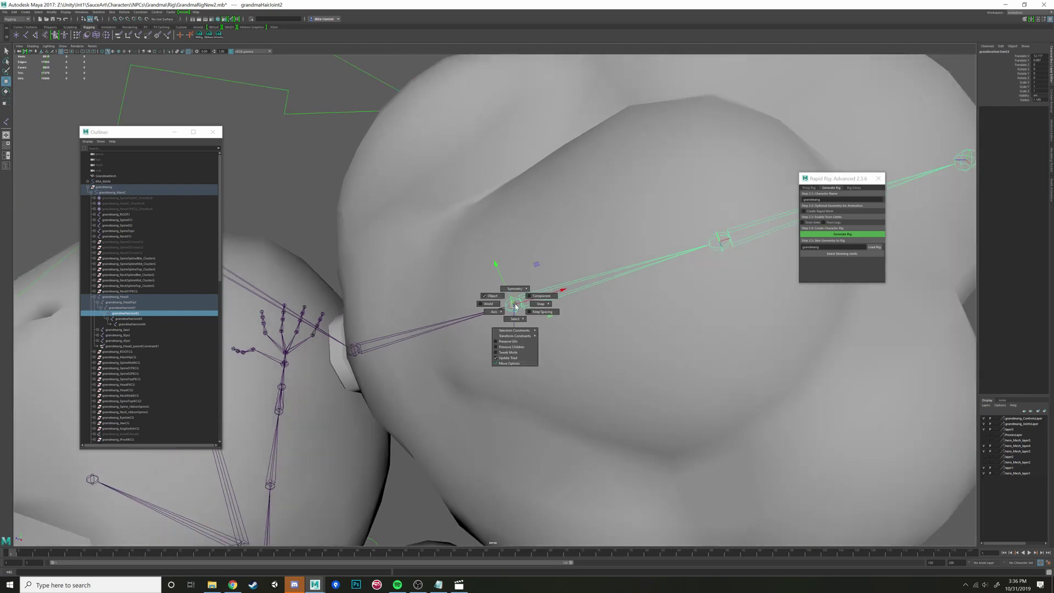
left_click_drag(554, 296, 567, 273, "alt")
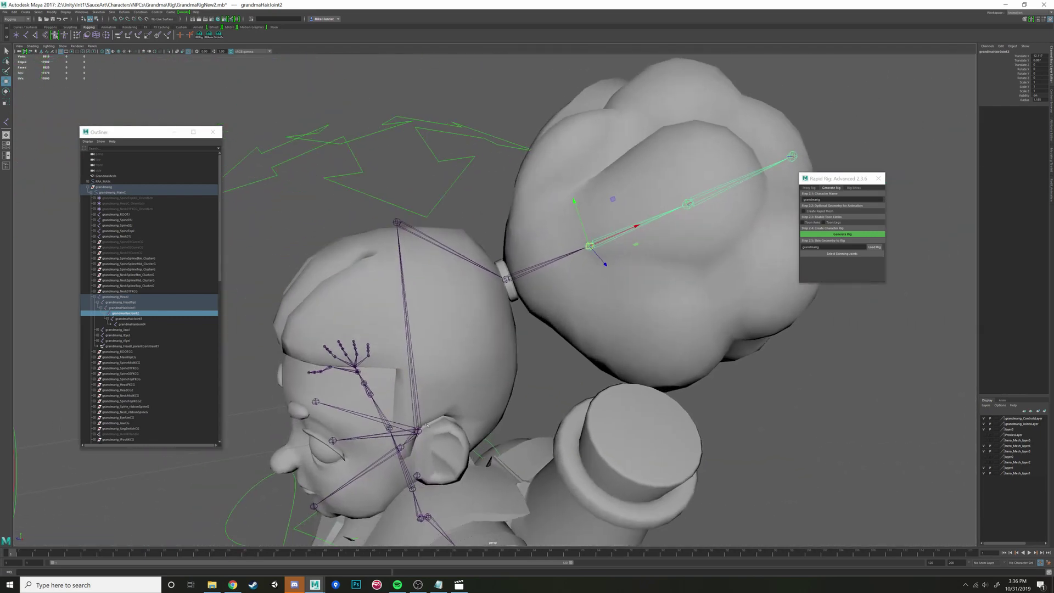
Step: Inspect the axis orientation of the head joint and of grandmaHairJoint1, grandmaHairJoint2 and grandmaHairJoint3 in turn
left_click(420, 430)
left_click_drag(490, 366, 531, 318, "alt")
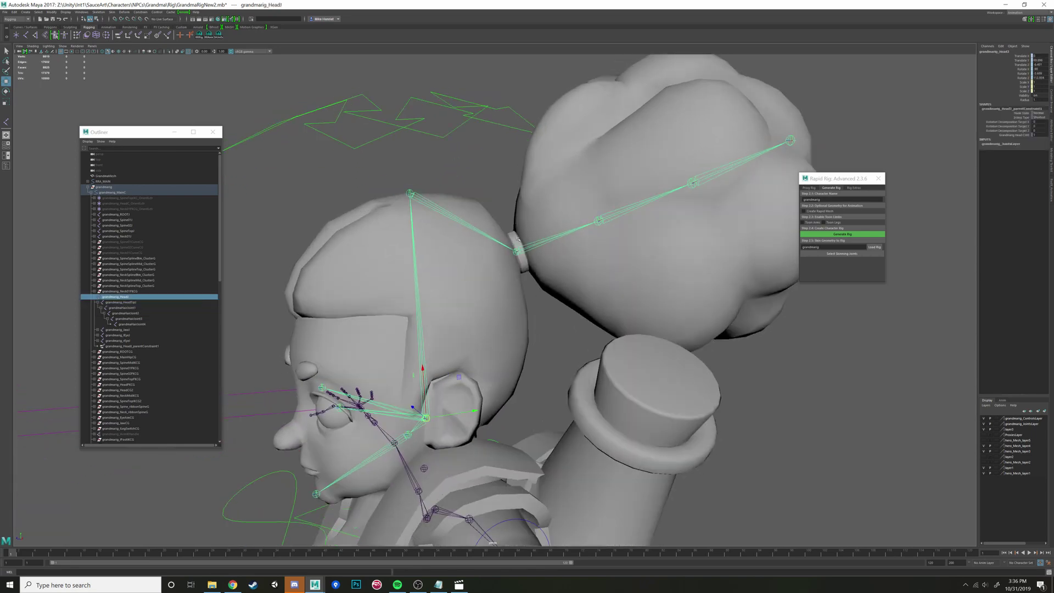
left_click(518, 240)
left_click_drag(518, 240, 558, 266, "alt")
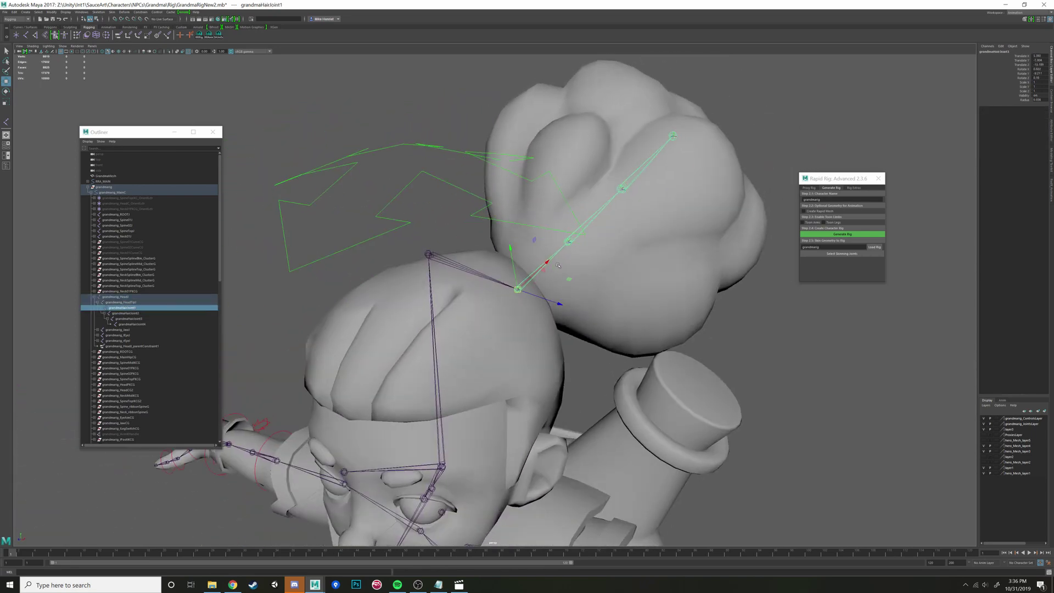
left_click(569, 244)
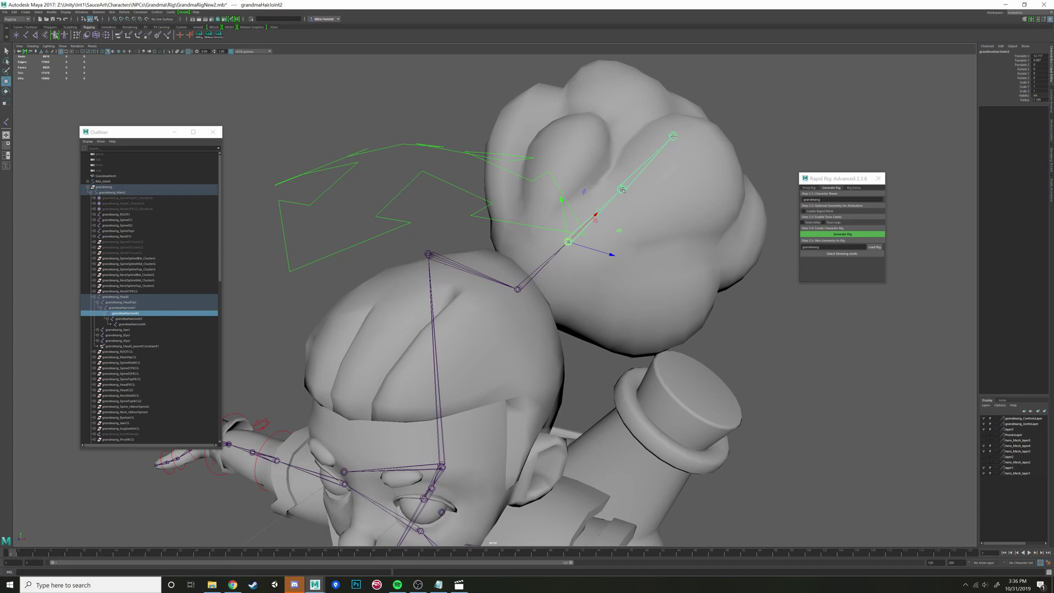
left_click(622, 188)
left_click_drag(622, 188, 444, 304, "alt")
Step: Examine the axis orientation of the rig's left shoulder, elbow and wrist joints as a reference
left_click(533, 285)
scroll(534, 285, "up", 3)
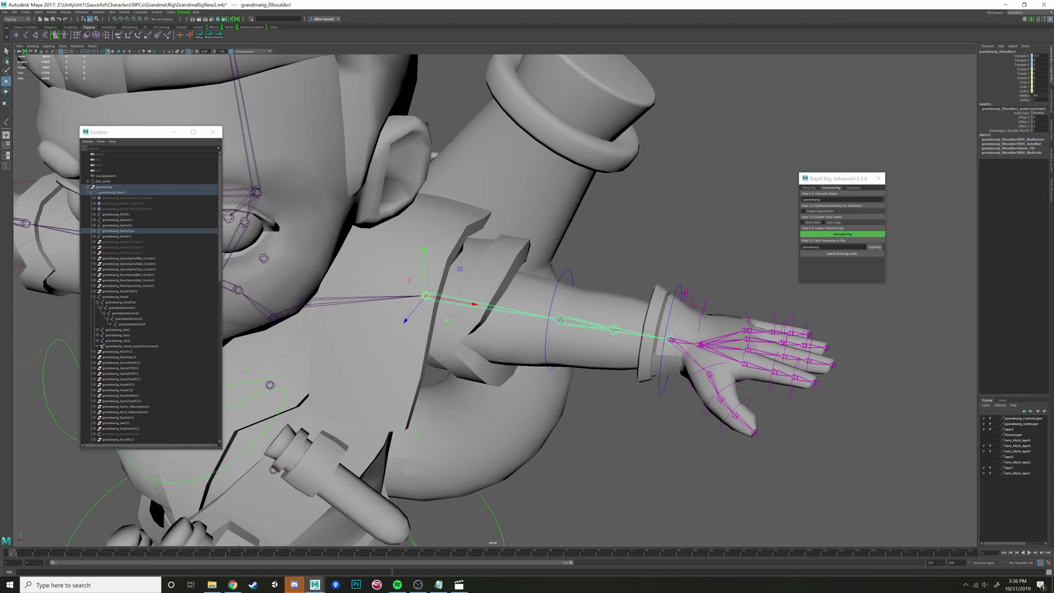
left_click_drag(562, 318, 561, 314, "alt")
left_click(558, 284)
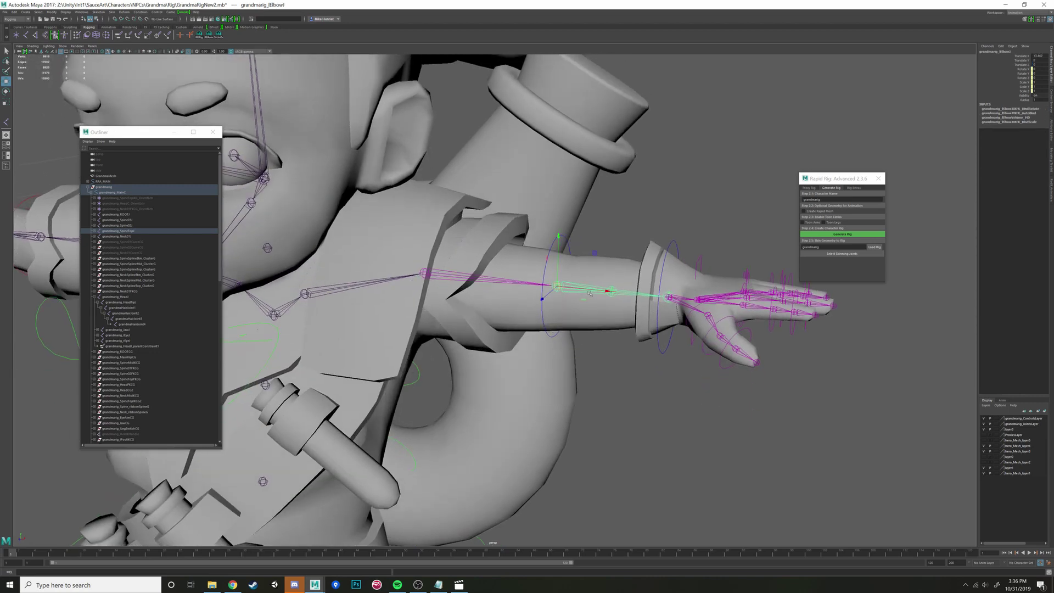
left_click(638, 291)
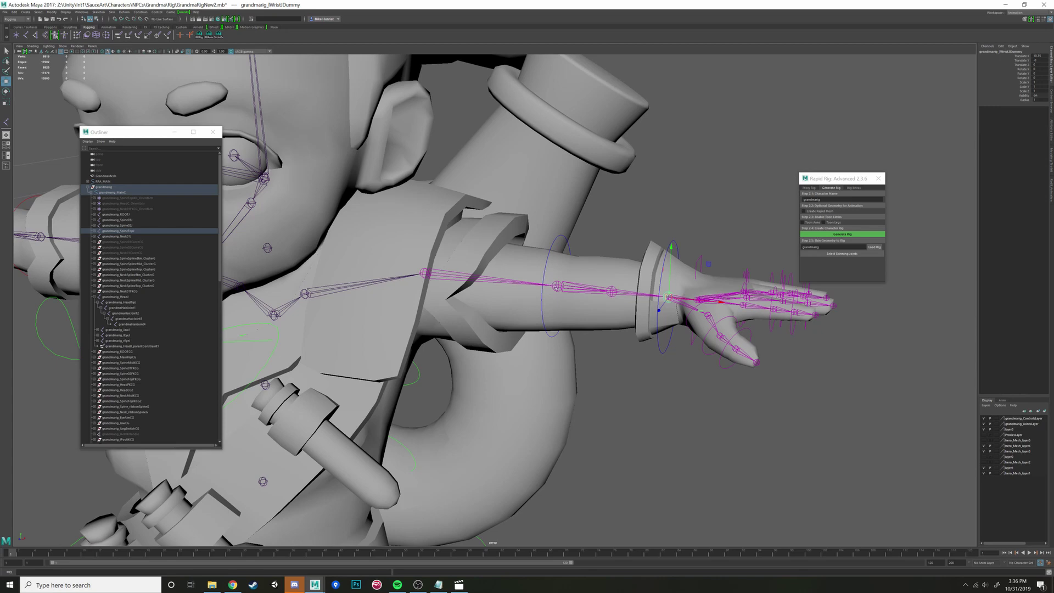
left_click(556, 287)
left_click(670, 297)
left_click_drag(690, 299, 701, 342, "alt")
right_click_drag(430, 299, 379, 282, "alt")
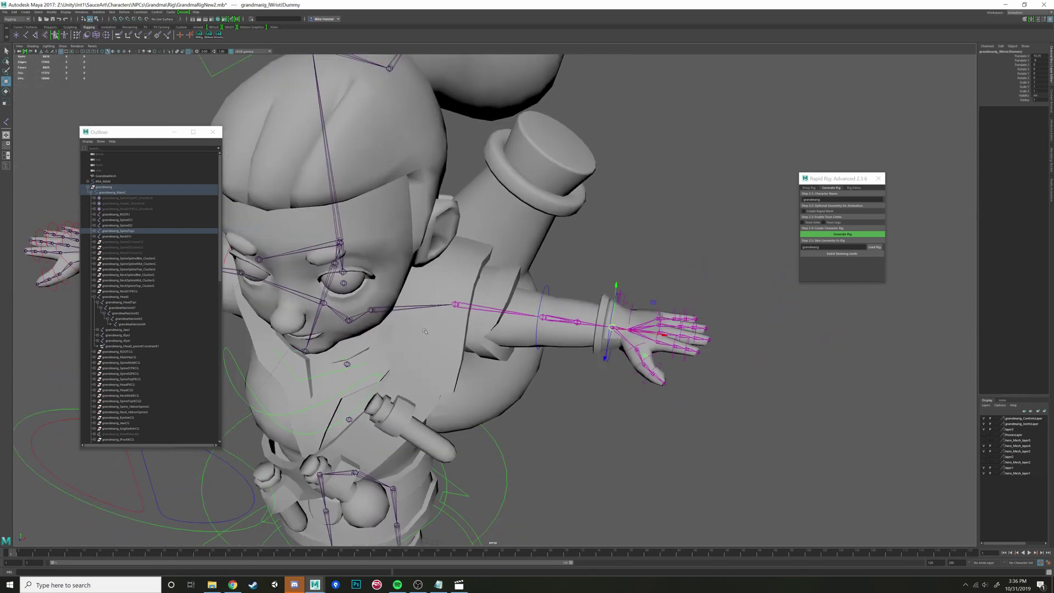
Step: Recheck each hair joint's axes from the hair tie out to the end of the chain
middle_click_drag(393, 220, 466, 406, "alt")
left_click_drag(527, 315, 439, 268, "alt")
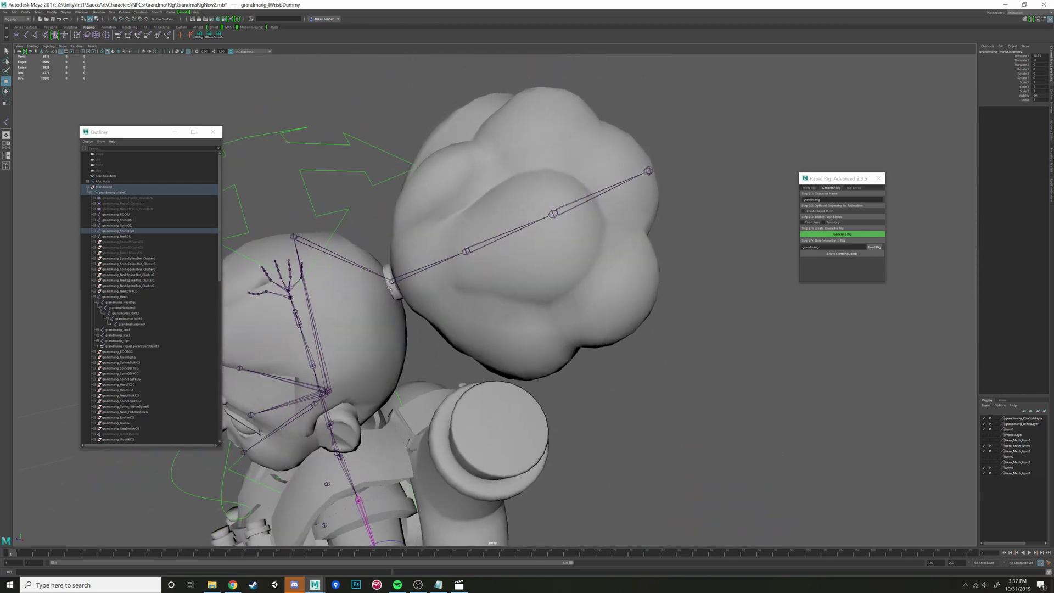
left_click(437, 265)
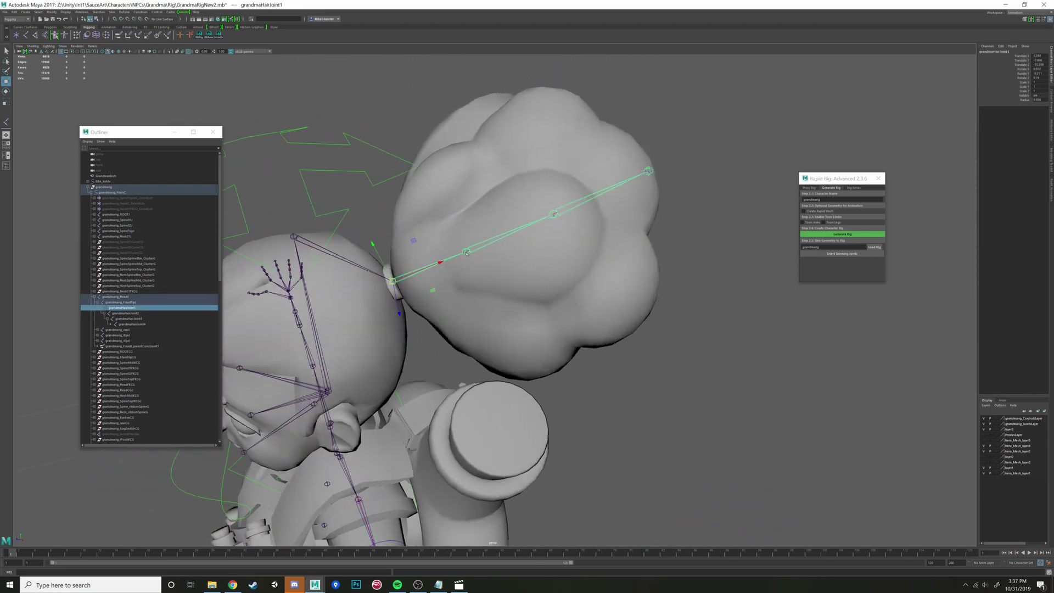
left_click(515, 230)
left_click(553, 215)
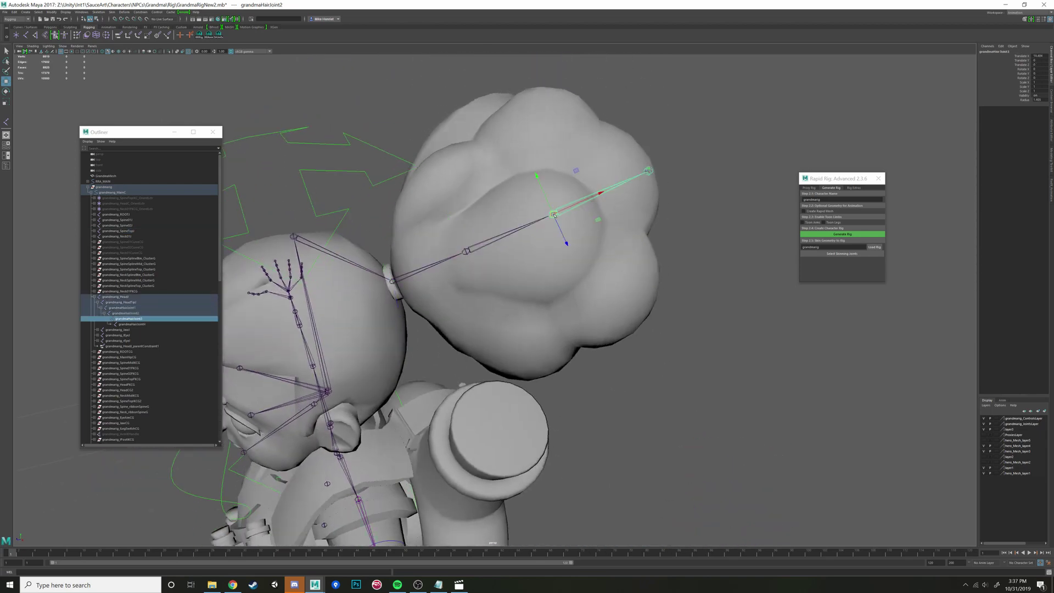
left_click(649, 172)
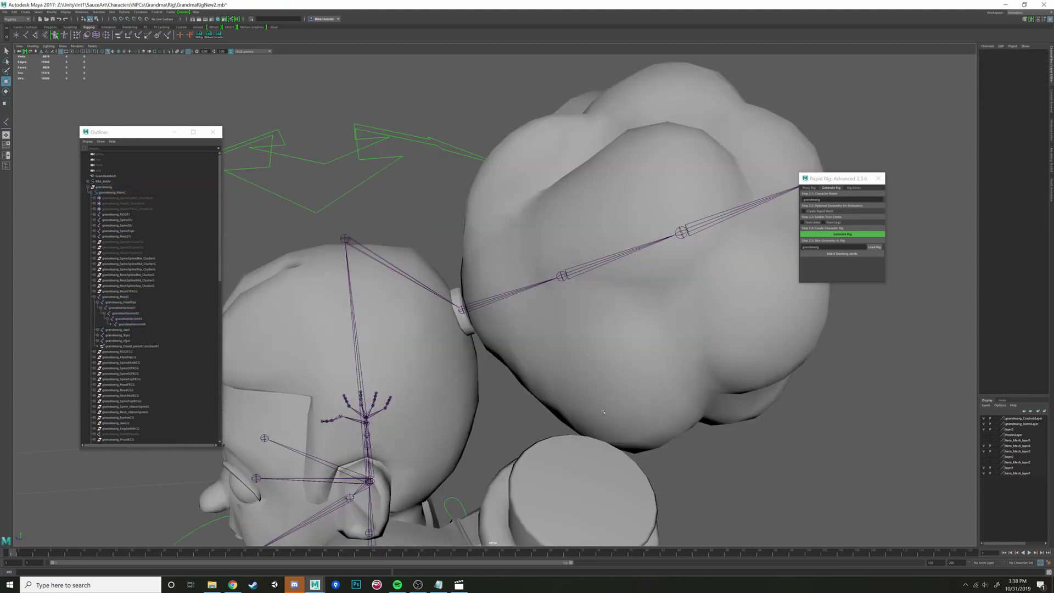
Step: Examine the placed hair chain from several angles, up close and against the whole character rig
left_click_drag(602, 415, 545, 412, "alt")
middle_click_drag(545, 412, 557, 407, "alt")
left_click_drag(557, 407, 457, 315, "alt")
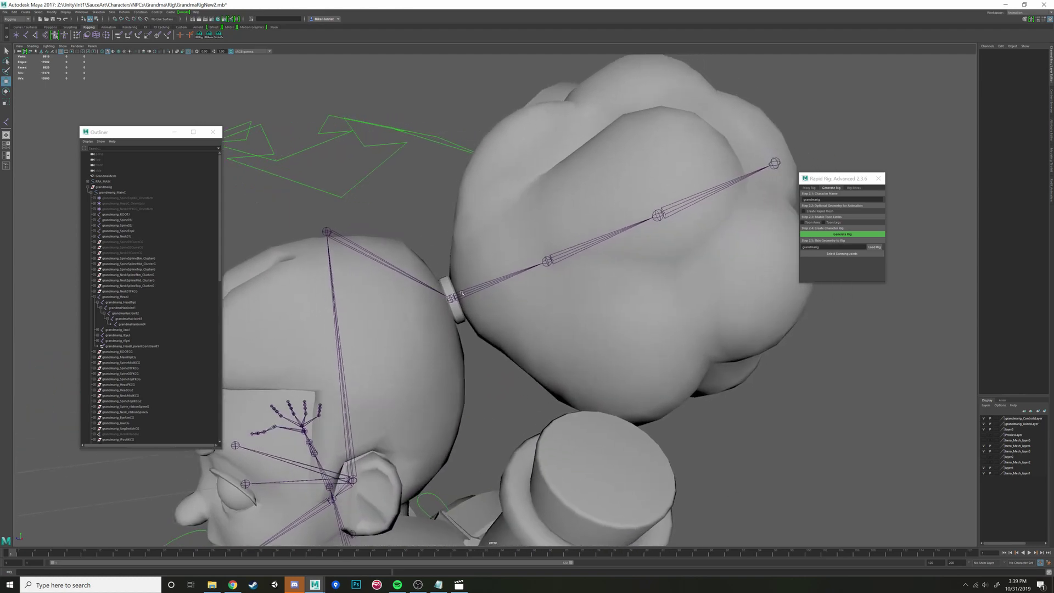
right_click_drag(461, 294, 454, 412, "alt")
middle_click_drag(454, 413, 539, 250, "alt")
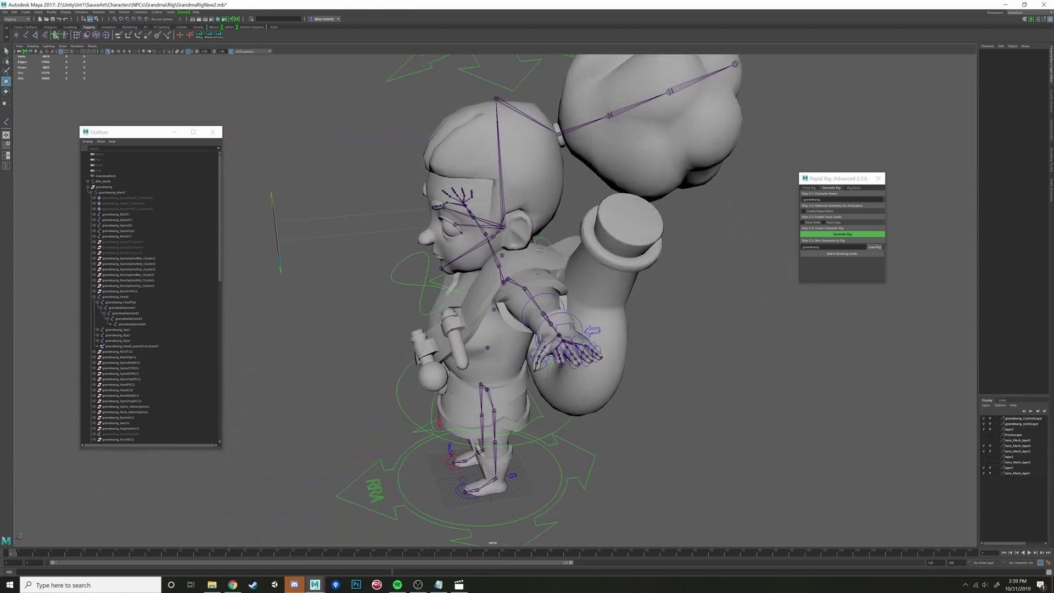
left_click_drag(539, 249, 523, 255, "alt")
middle_click_drag(205, 68, 190, 106, "alt")
left_click_drag(189, 106, 207, 102, "alt")
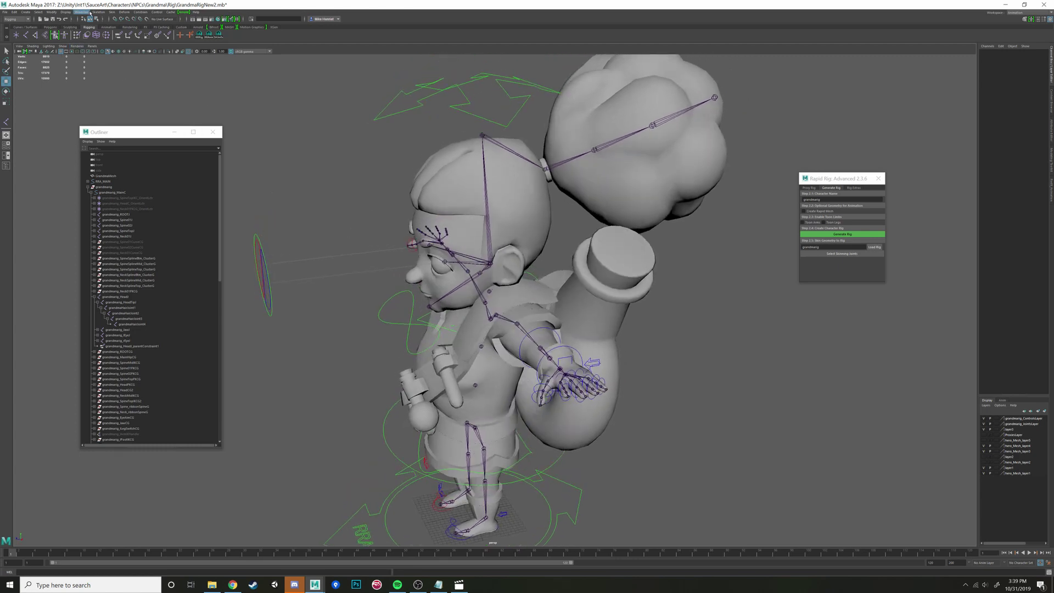
Step: Create a NURBS circle at the character's feet as a control curve for the hair
left_click(26, 12)
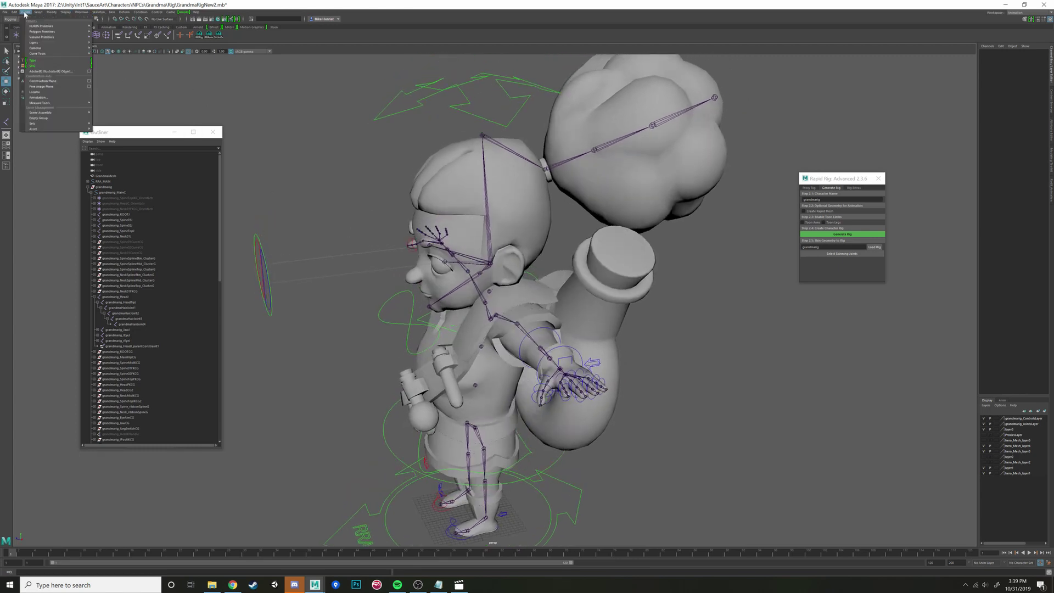
mouse_move(63, 32)
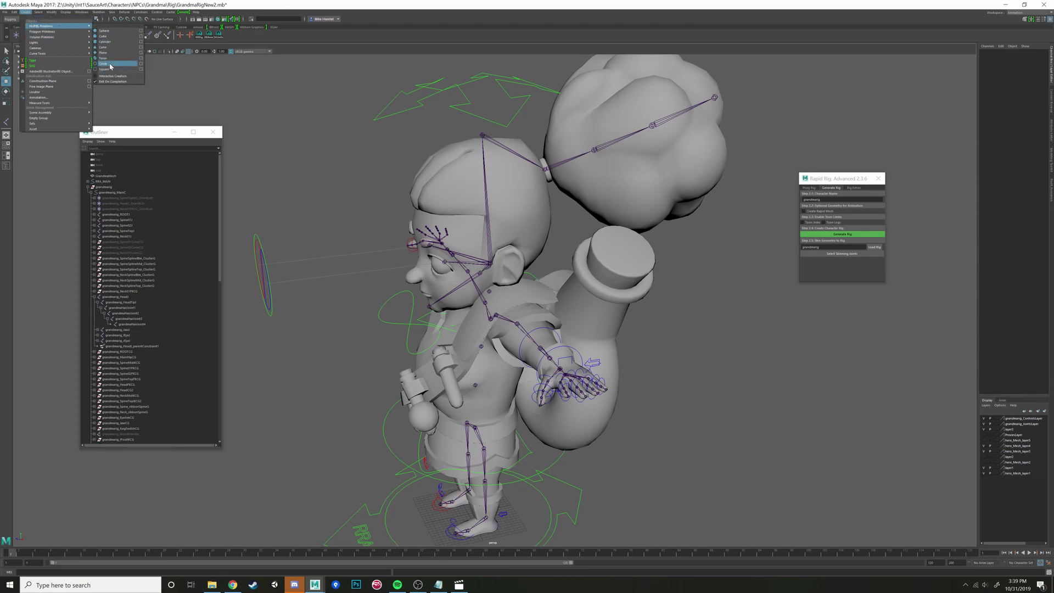
left_click(104, 64)
middle_click_drag(346, 483, 343, 378, "alt")
left_click_drag(343, 379, 481, 418, "alt")
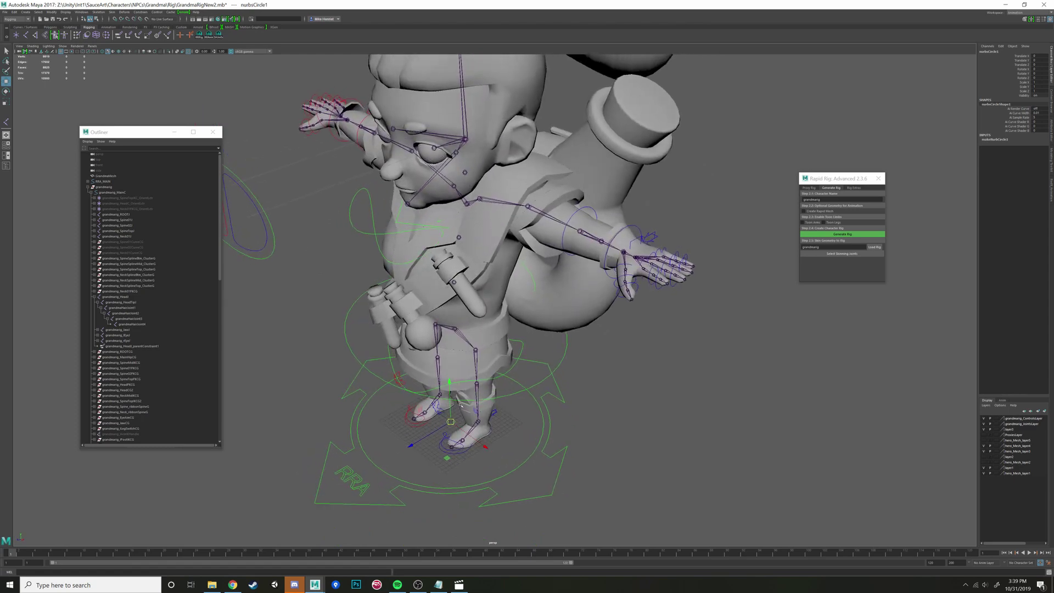
Step: Move the NURBS circle from the feet up to the head near the hair tie, working in wireframe display
key("4")
scroll(465, 435, "down", 5)
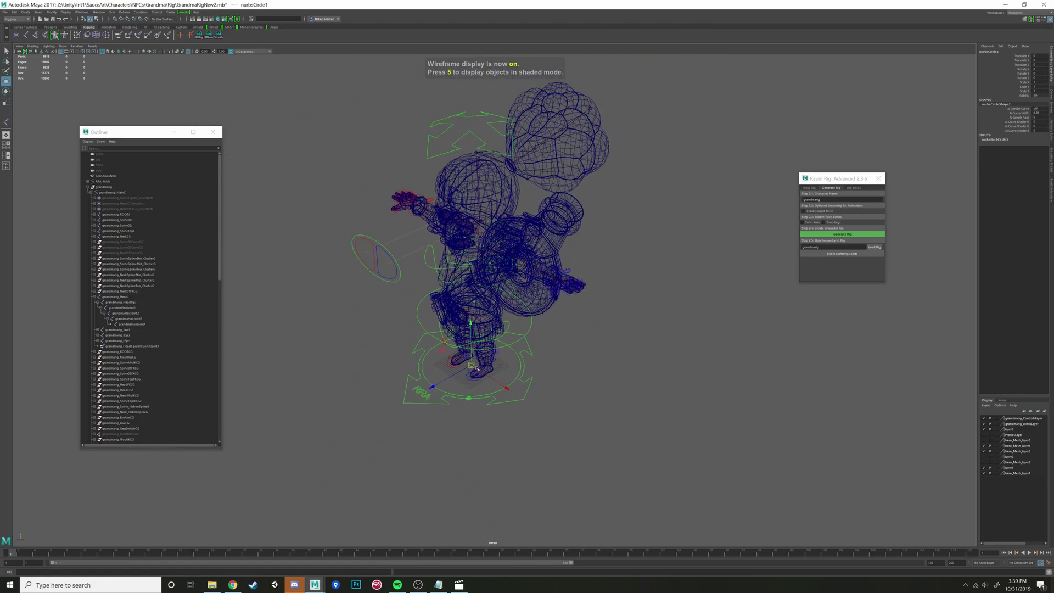
left_click_drag(497, 351, 539, 127)
middle_click_drag(539, 128, 551, 196, "alt")
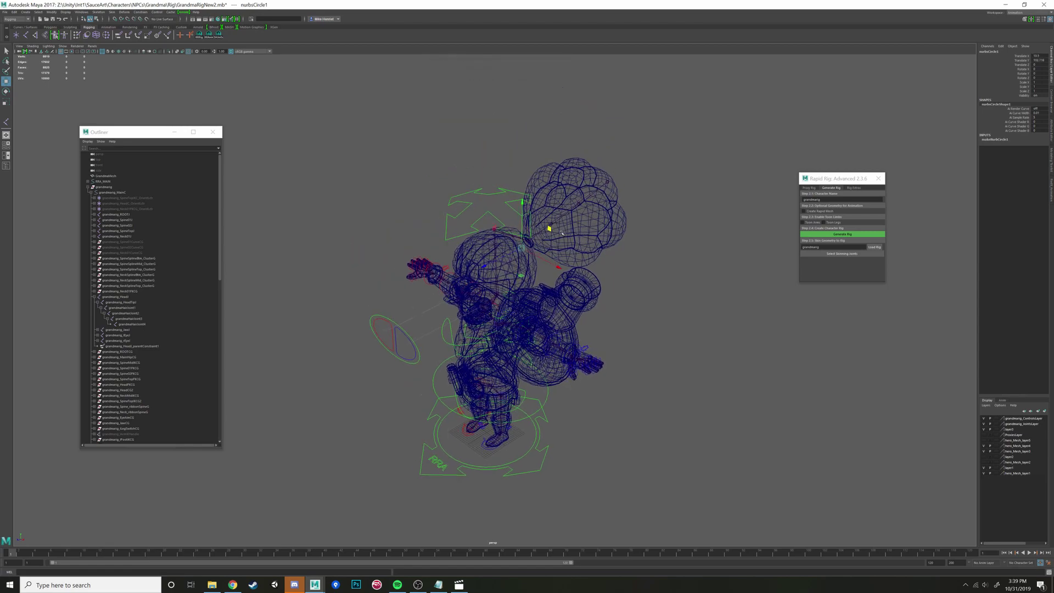
left_click_drag(551, 196, 503, 236, "alt")
middle_click_drag(503, 236, 525, 263, "alt")
scroll(525, 262, "up", 2)
scroll(525, 262, "up", 3)
left_click_drag(524, 262, 577, 206, "alt")
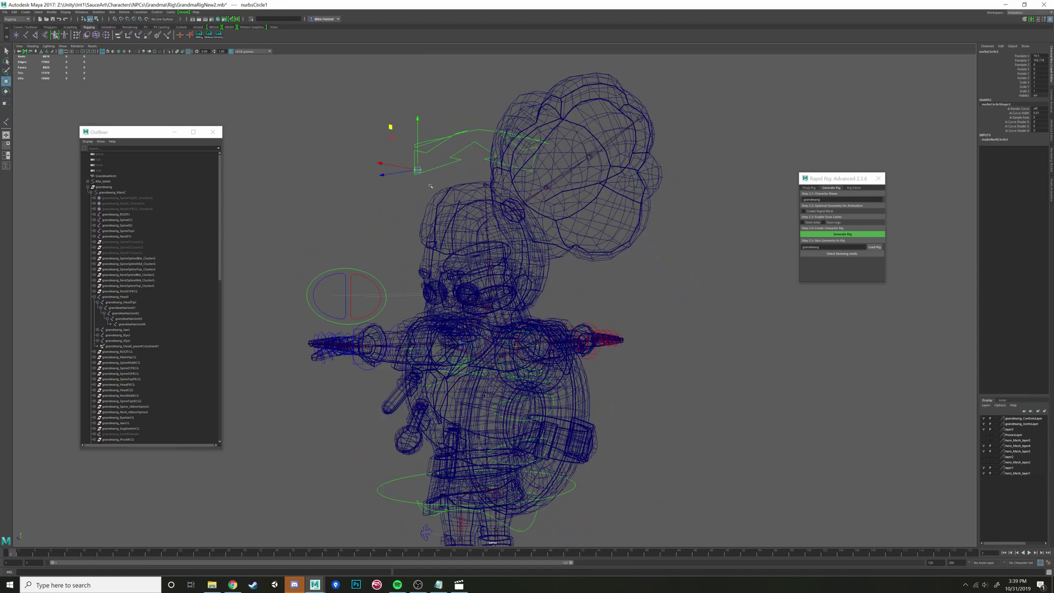
left_click_drag(419, 174, 543, 207)
Step: Return to shaded display and scale the NURBS circle up uniformly until it encircles the back of the head
key("5")
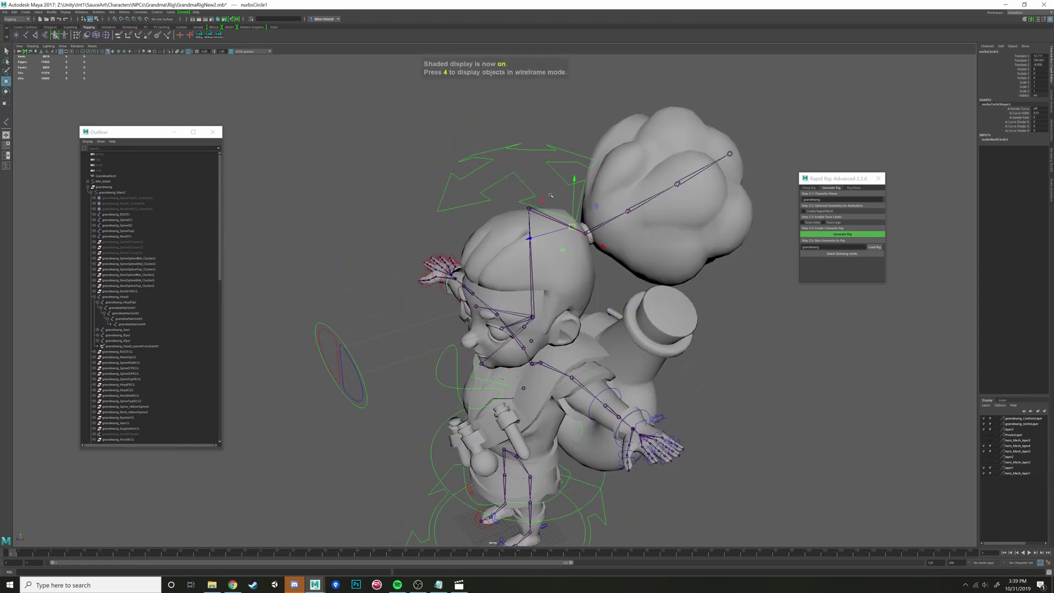
scroll(471, 220, "up", 3)
middle_click_drag(541, 190, 463, 233, "alt")
scroll(464, 233, "up", 3)
left_click_drag(464, 233, 476, 260, "alt")
key("r")
left_click_drag(466, 230, 497, 275, "alt")
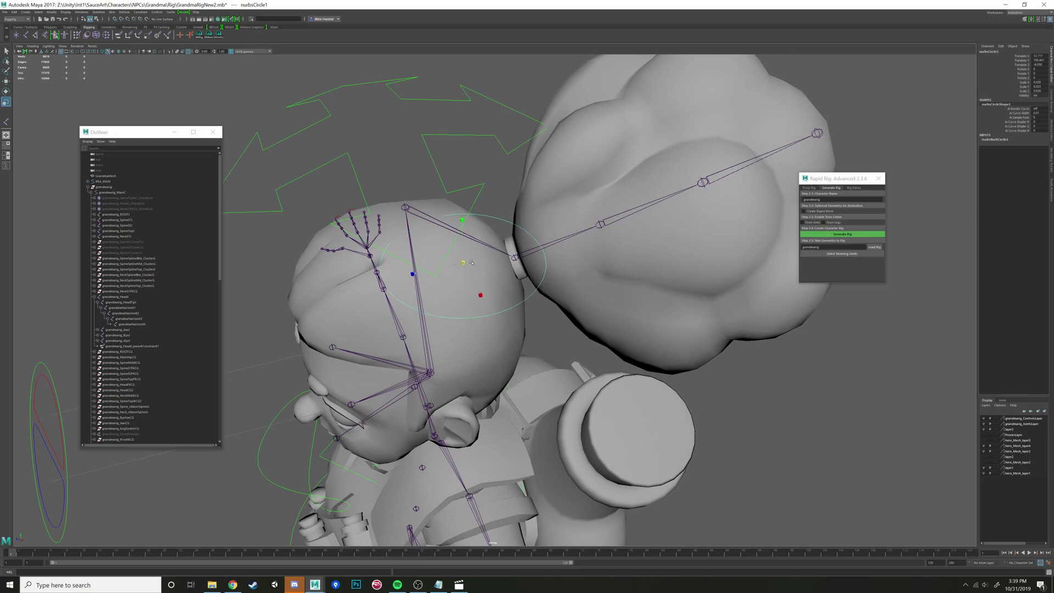
Step: Rotate the NURBS circle upright to face the bun, and compare it with the axes of grandmaHairJoint1
key("e")
left_click_drag(506, 231, 476, 294)
left_click_drag(475, 294, 553, 292, "alt")
key("w")
left_click(531, 282)
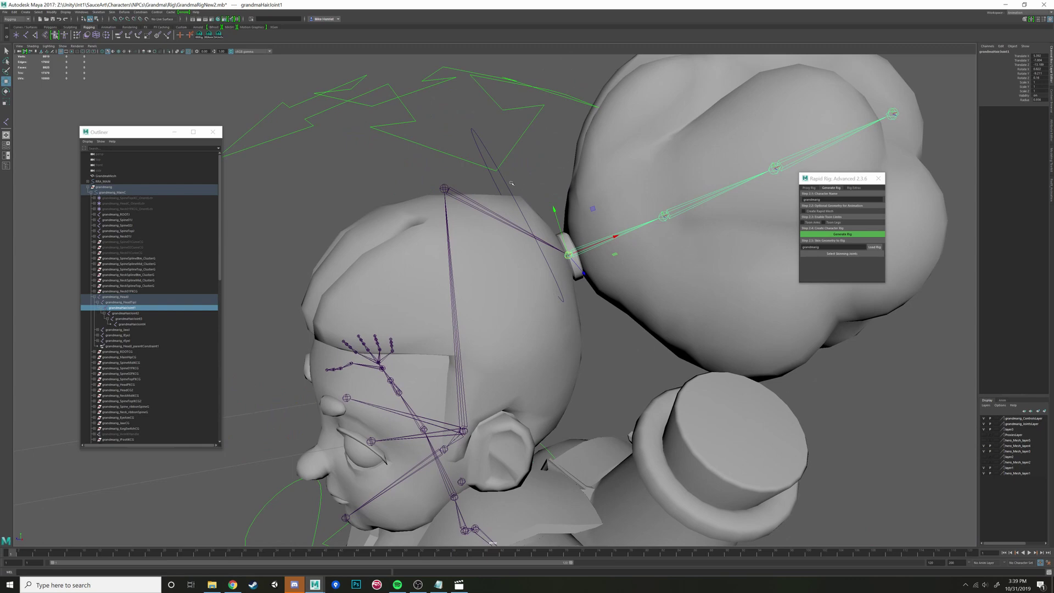
Step: Tilt the NURBS circle as seen from the front to match the sideways lean of the hair chain
left_click(507, 185)
left_click_drag(508, 185, 614, 250, "alt")
key("e")
key("w")
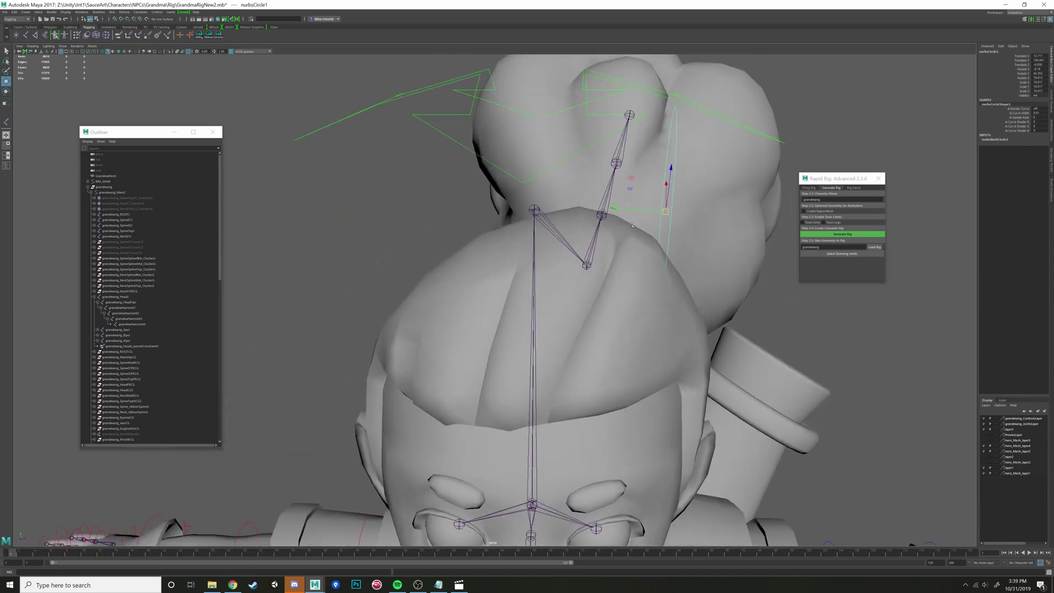
key("e")
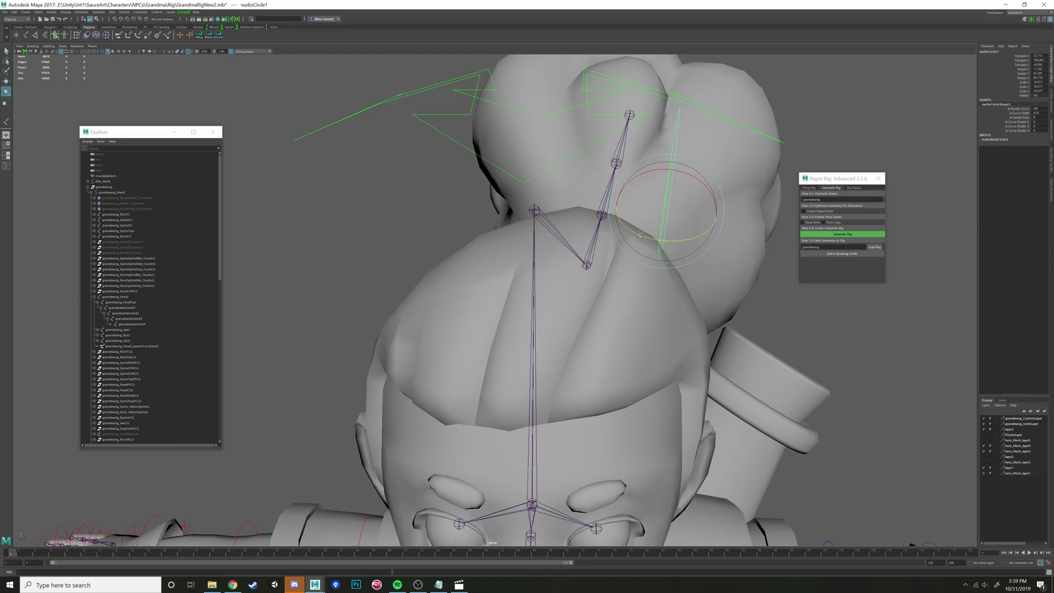
Step: Compare the circle with grandmaHairJoint1 again and rotate it further to sit perpendicular to the first hair bone
left_click_drag(661, 244, 739, 188, "alt")
key("w")
left_click(555, 259)
left_click_drag(555, 259, 576, 282, "alt")
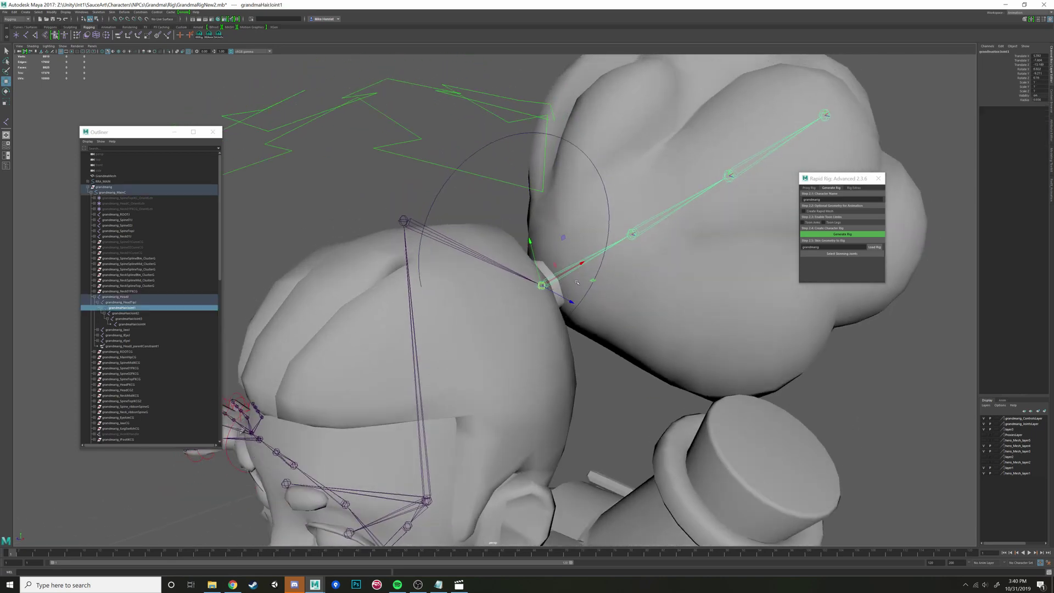
left_click(583, 153)
left_click_drag(583, 153, 486, 273, "alt")
key("e")
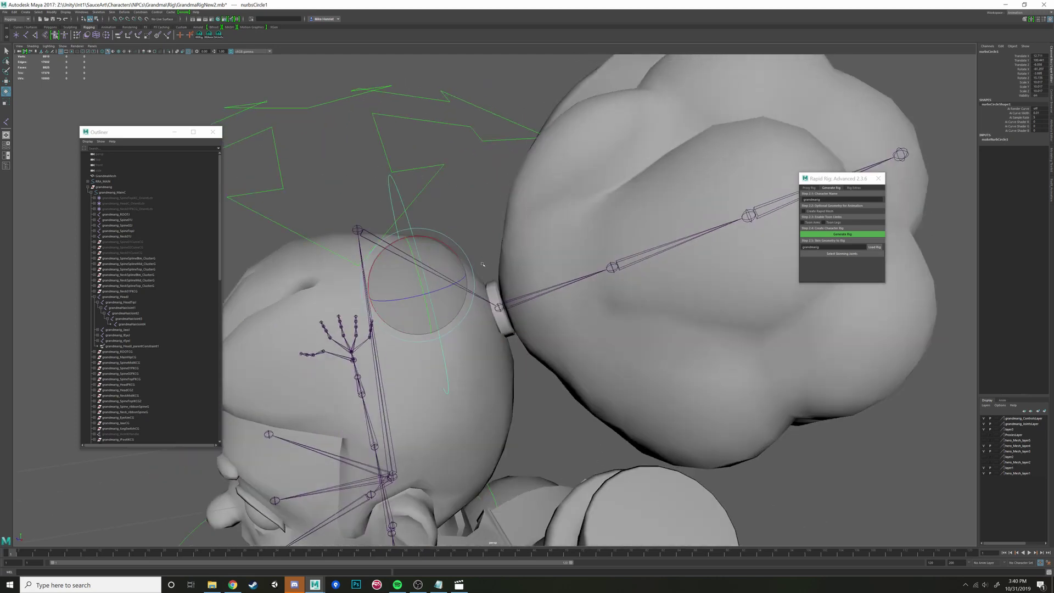
left_click_drag(445, 303, 548, 273)
key("w")
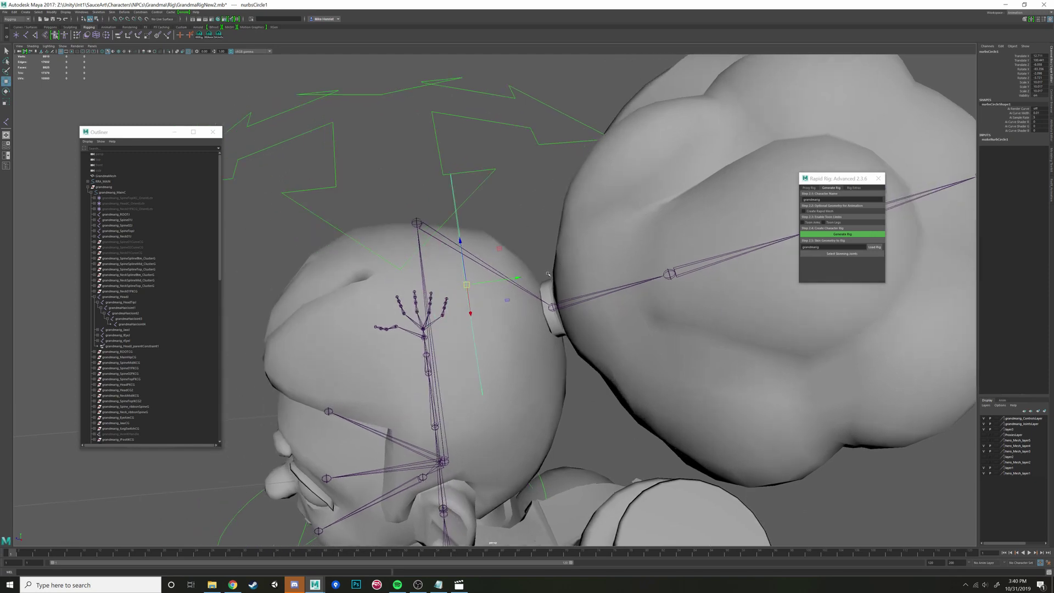
Step: Snap the NURBS circle onto the hair joint at the base of the bun and rotate it perpendicular to the following bone
left_click_drag(490, 299, 598, 266, "alt")
key("v")
key("e")
left_click_drag(559, 231, 572, 299)
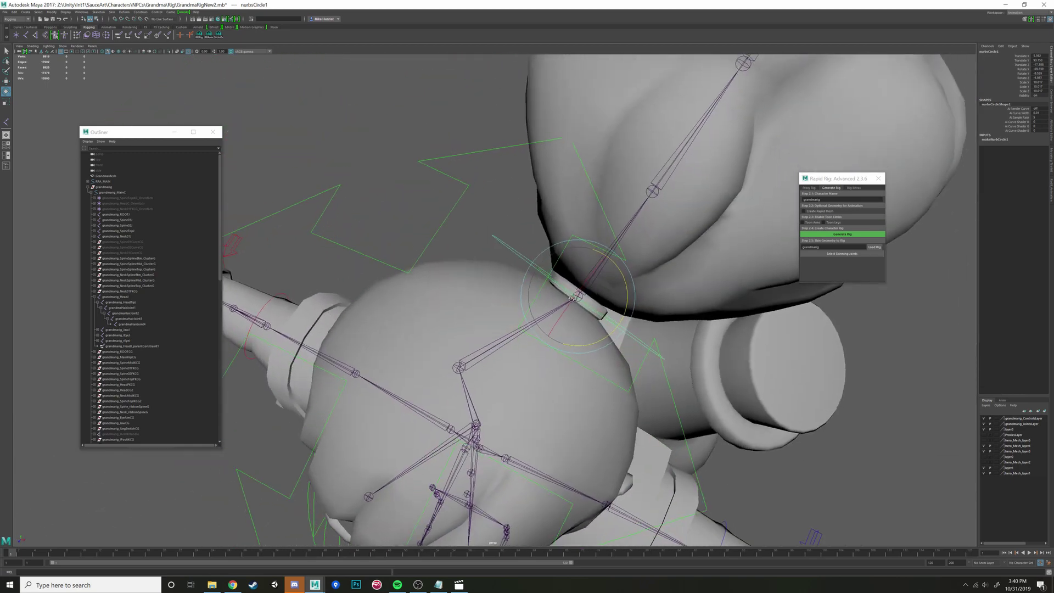
left_click_drag(623, 272, 636, 274, "alt")
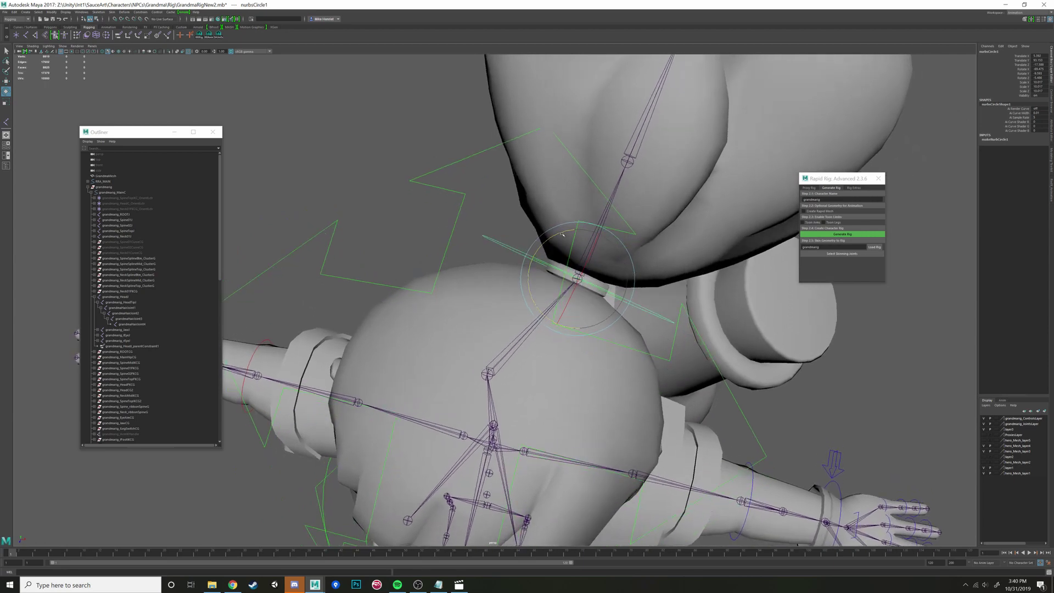
left_click_drag(561, 234, 634, 244, "alt")
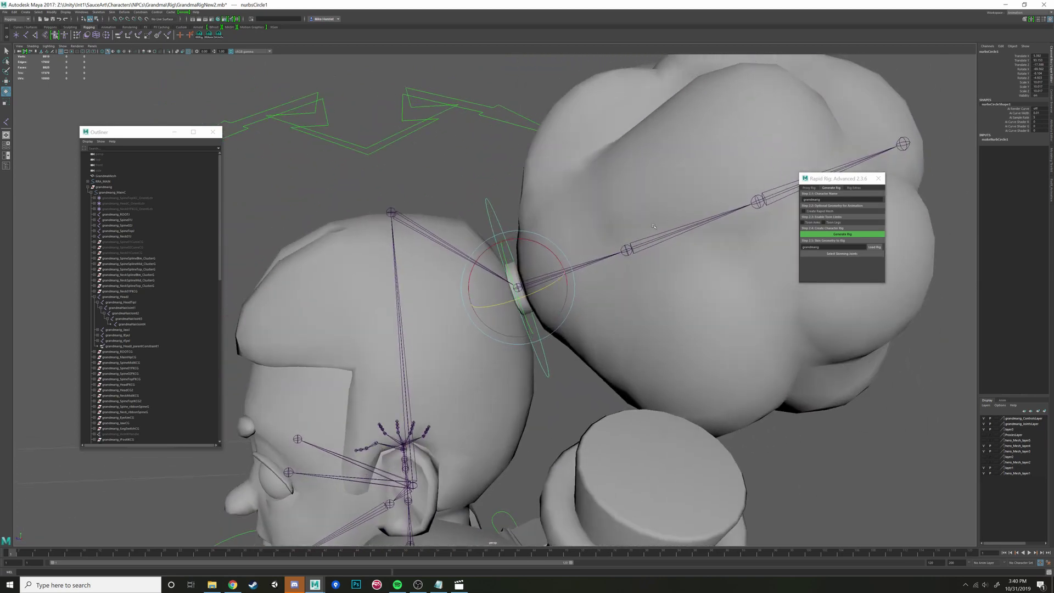
Step: Rename the NURBS circle as grandmaHairControl
double_click(989, 51)
type("grandmaHairControl")
key("Return")
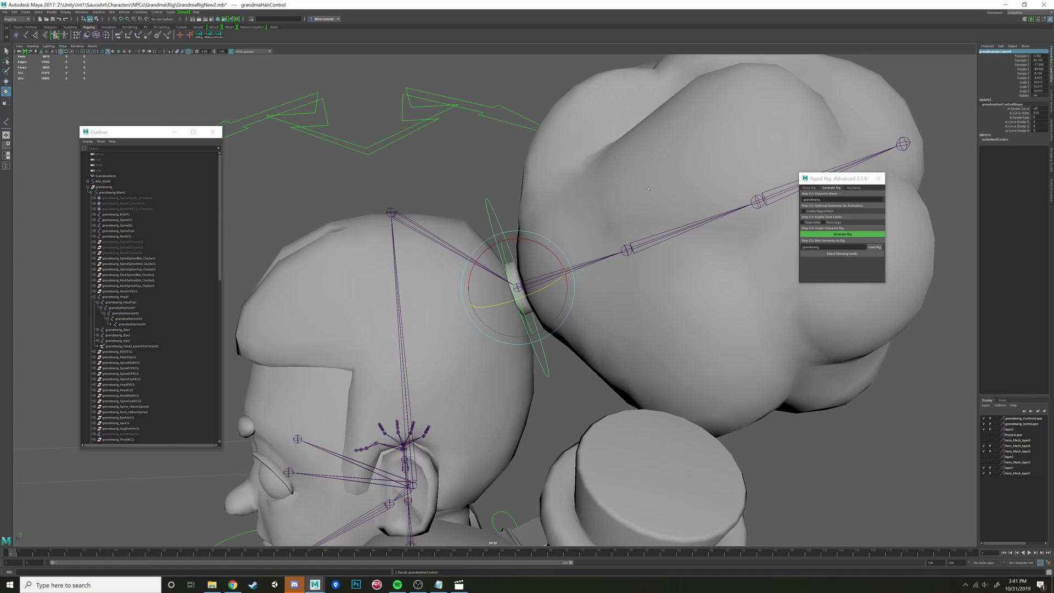
Step: Compare the channel values of the head control above the head with those of grandmaHairControl
scroll(527, 274, "down", 6)
left_click_drag(428, 280, 568, 305, "alt")
middle_click_drag(568, 305, 540, 255, "alt")
scroll(541, 256, "up", 2)
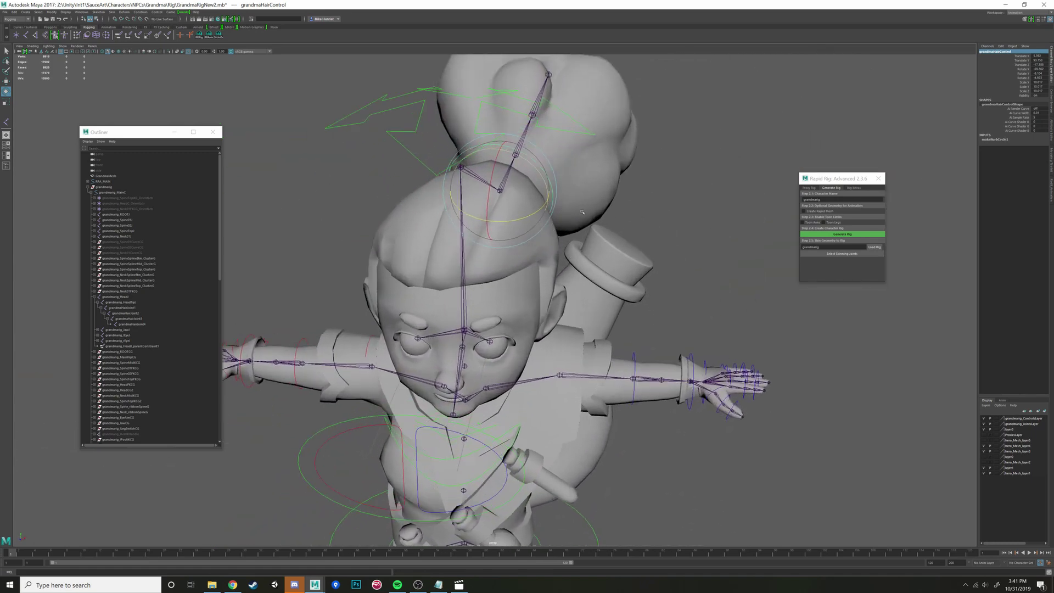
left_click_drag(541, 255, 439, 250, "alt")
middle_click_drag(537, 251, 617, 266, "alt")
left_click_drag(616, 266, 612, 368, "alt")
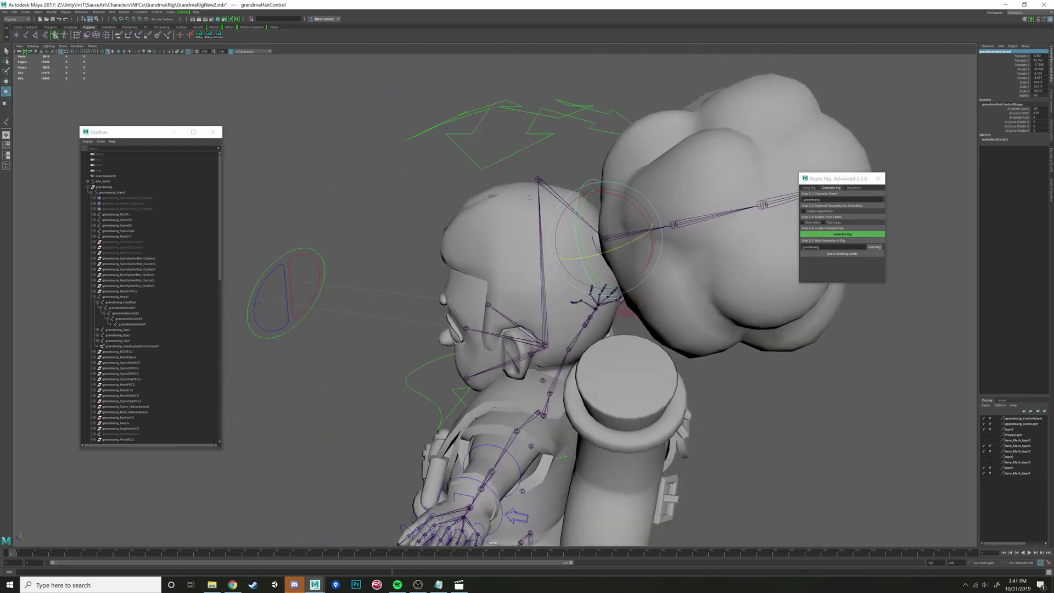
left_click_drag(528, 196, 541, 177, "alt")
left_click_drag(457, 121, 516, 156)
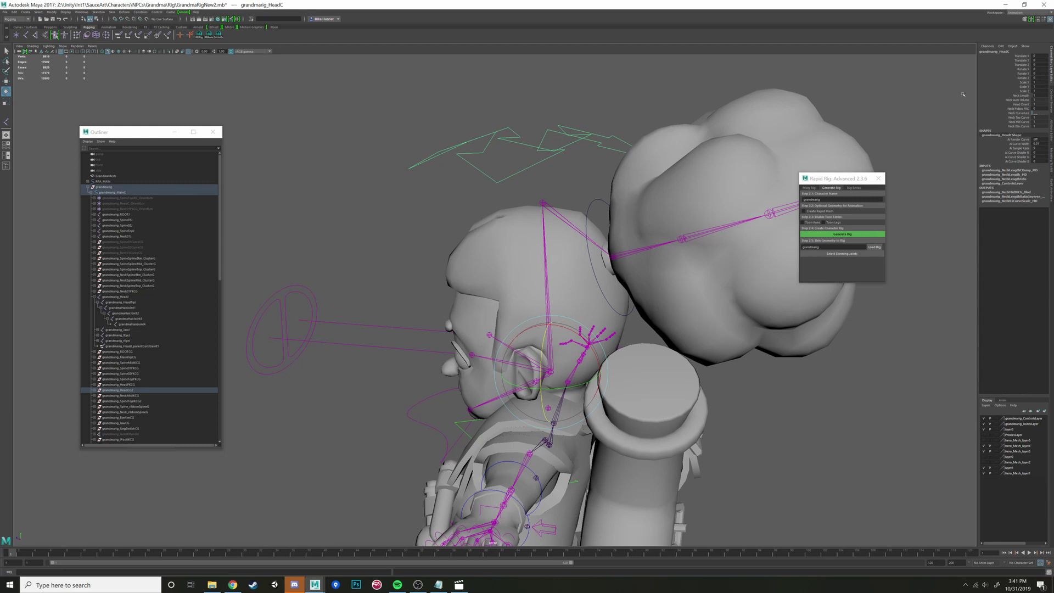
left_click(643, 195)
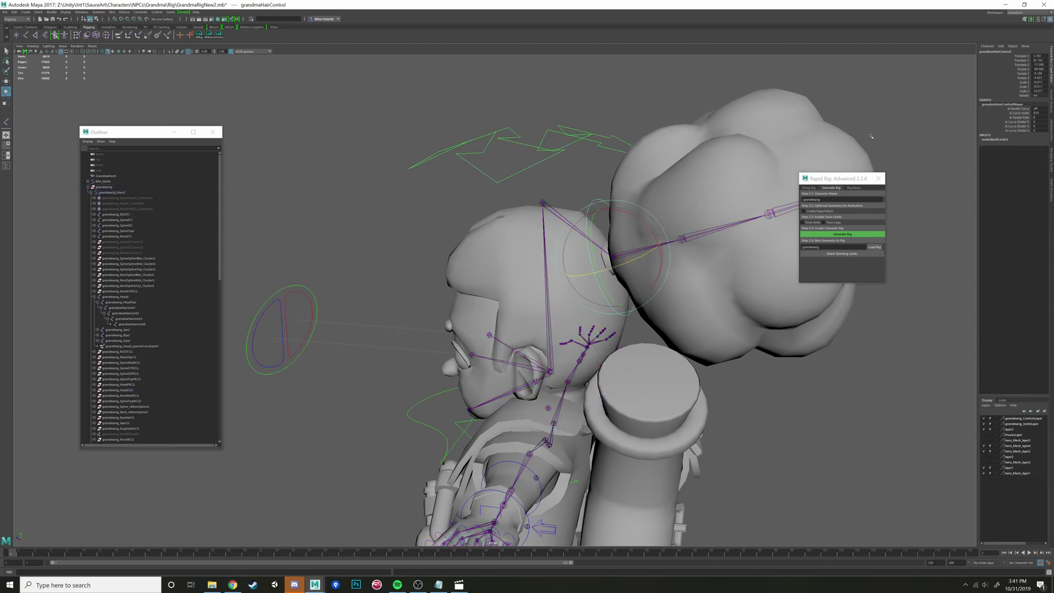
scroll(749, 181, "up", 10)
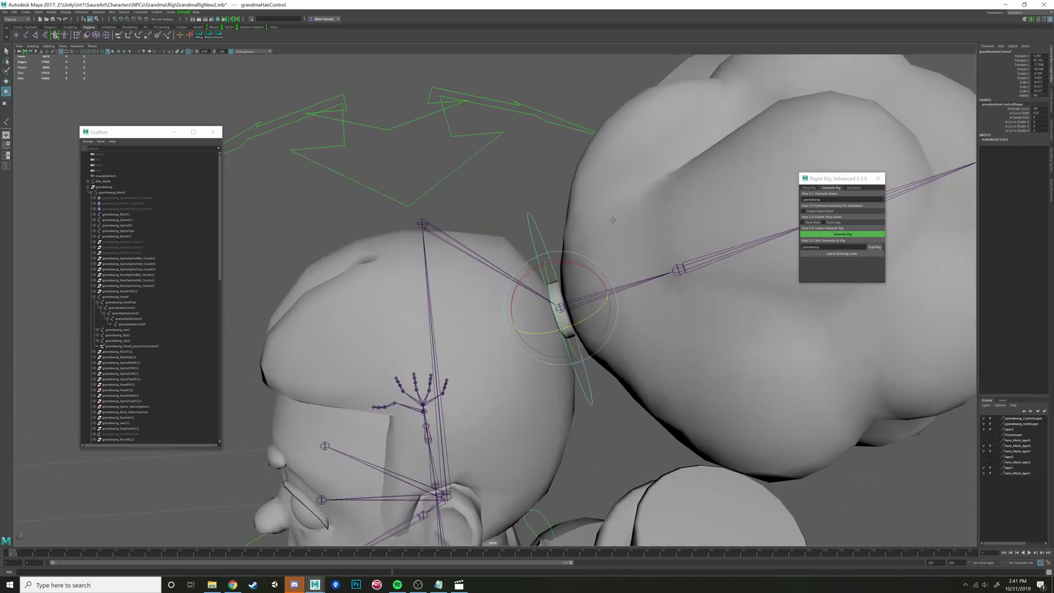
middle_click_drag(612, 219, 606, 221, "alt")
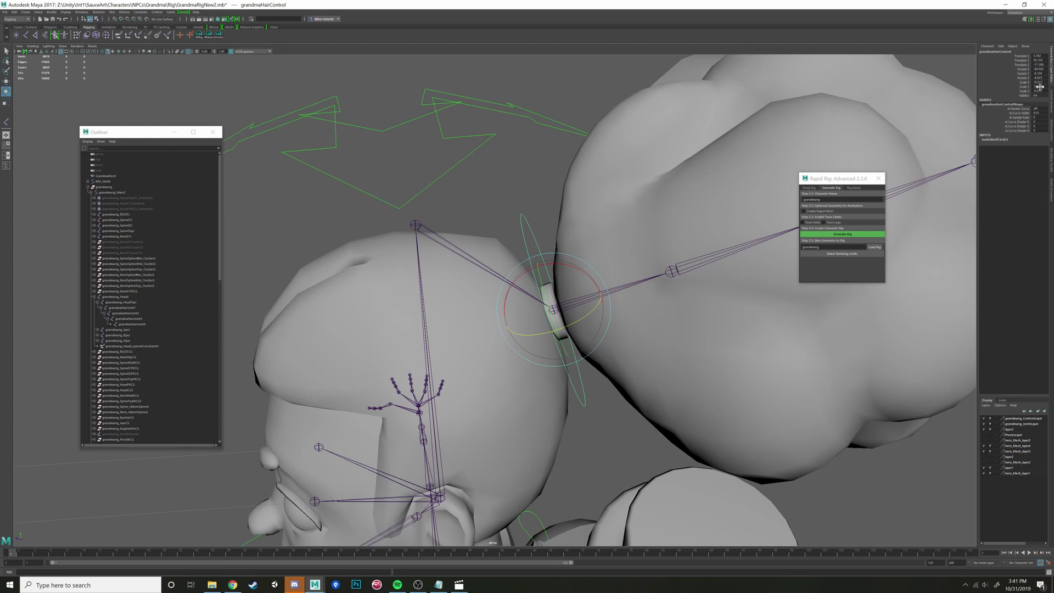
Step: Scale grandmaHairControl up slightly and uniformly around the base of the bun
key("r")
left_click_drag(595, 198, 568, 228, "alt")
left_click_drag(540, 327, 563, 327)
left_click_drag(564, 326, 535, 312, "alt")
scroll(571, 321, "down", 5)
scroll(543, 314, "up", 5)
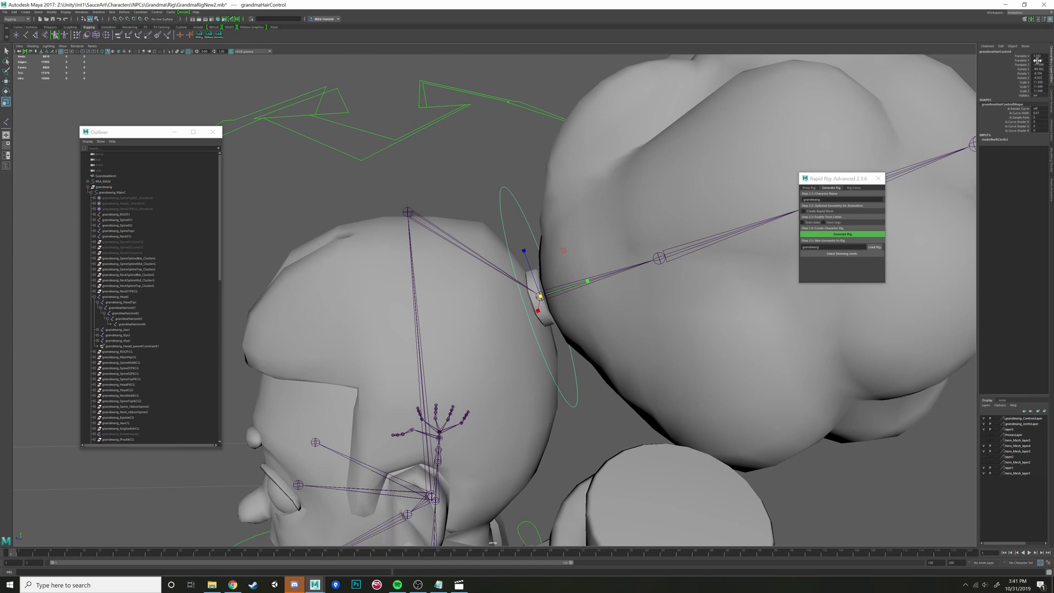
left_click_drag(506, 204, 401, 208, "alt")
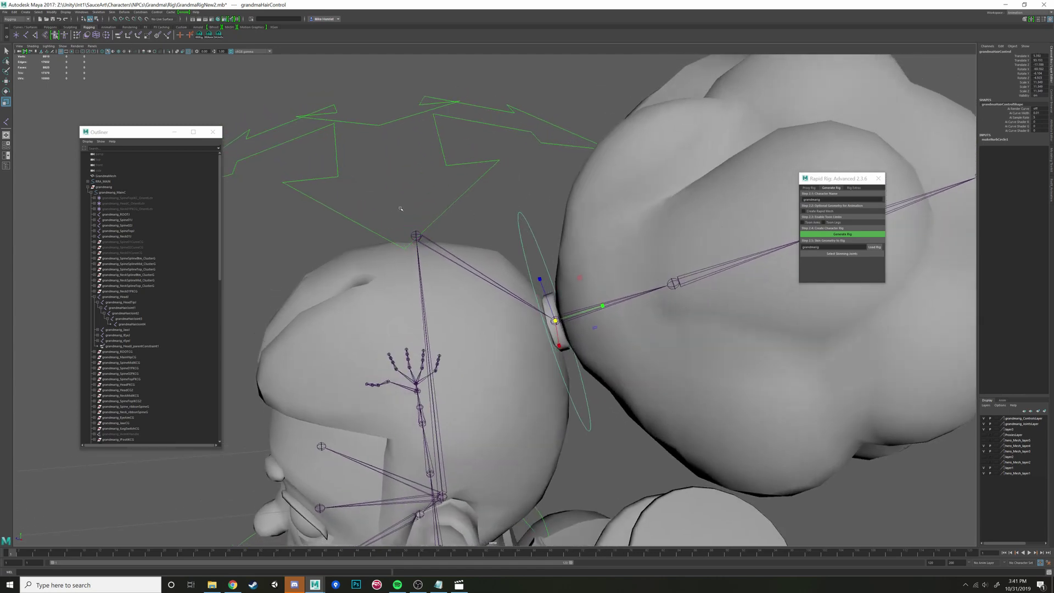
Step: Try freezing grandmaHairControl's translate, rotate and scale, inspect its axes, and undo the freeze
left_click(51, 12)
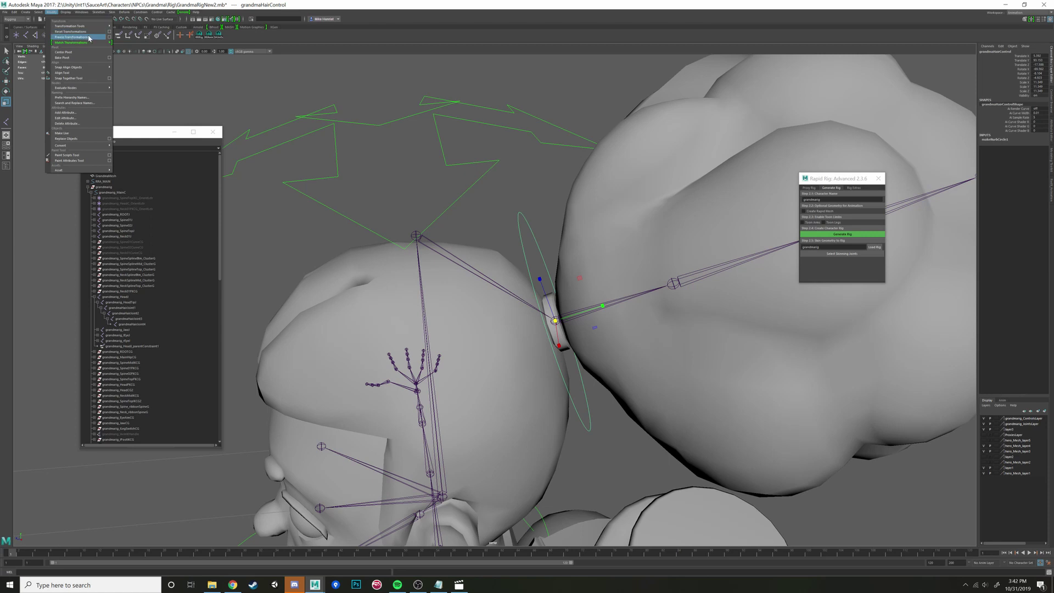
left_click(109, 37)
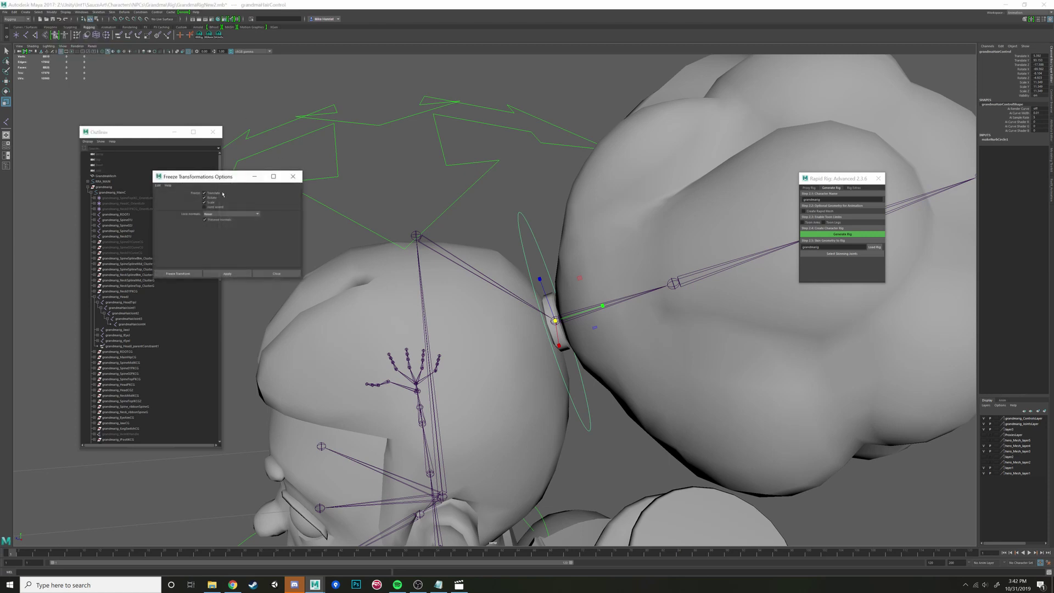
left_click_drag(252, 180, 360, 176)
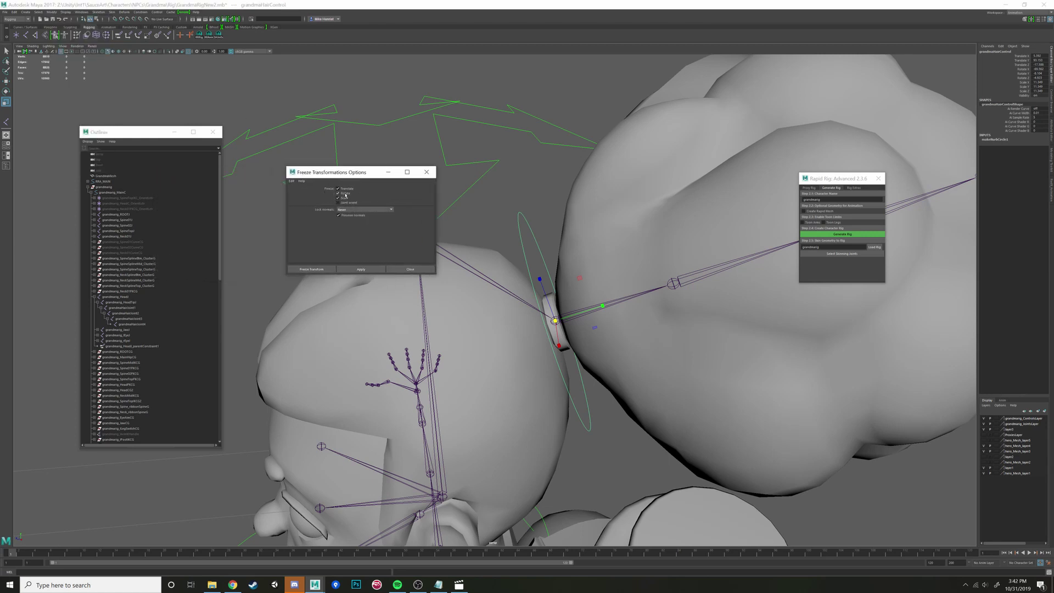
left_click(316, 269)
left_click_drag(404, 262, 526, 285, "alt")
left_click_drag(612, 260, 509, 299, "alt")
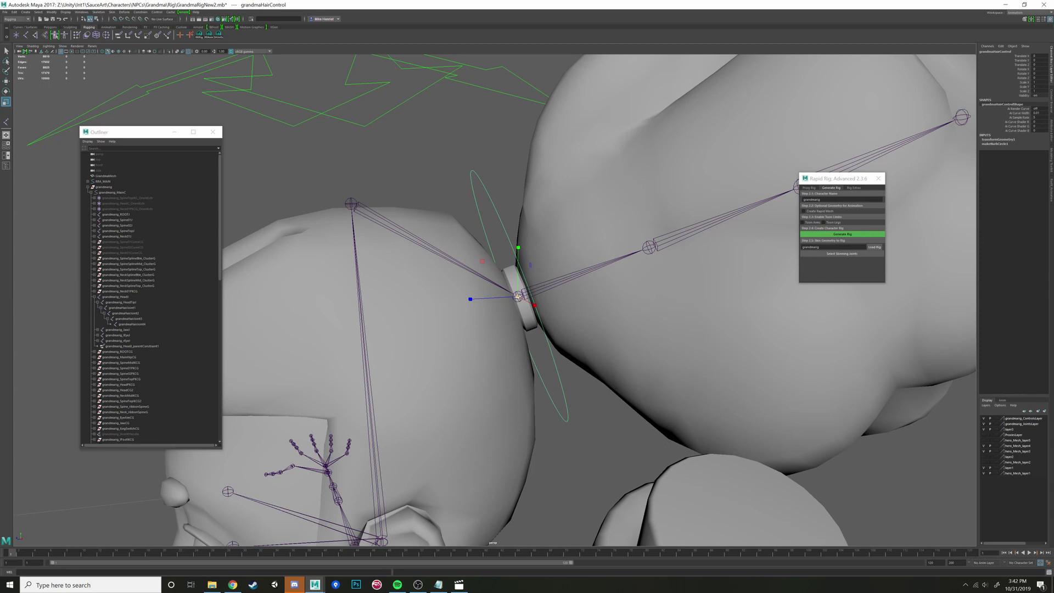
key("ctrl+z")
key("ctrl+z")
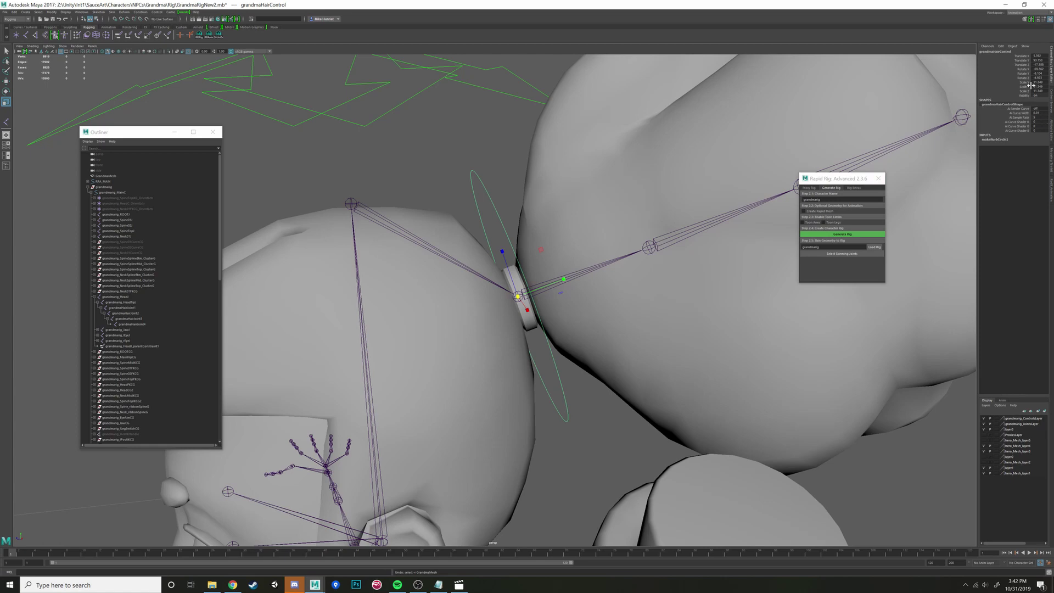
Step: Try Freeze Transformations on grandmaHairControl again, test moving it along the resulting axes, and undo both changes
left_click_drag(542, 211, 504, 192, "alt")
left_click_drag(543, 267, 532, 272, "alt")
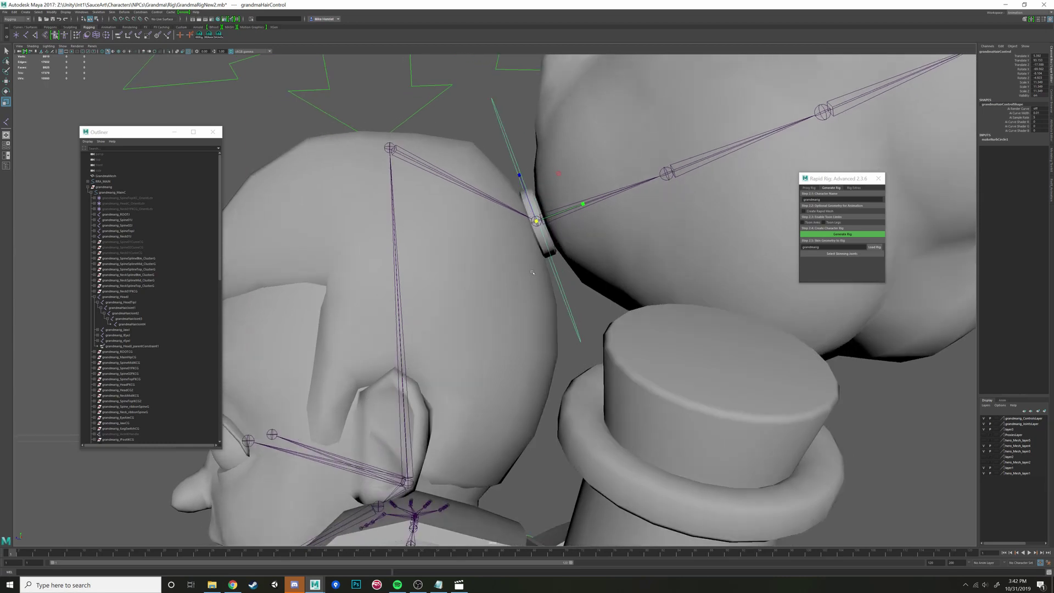
left_click_drag(577, 243, 546, 268, "alt")
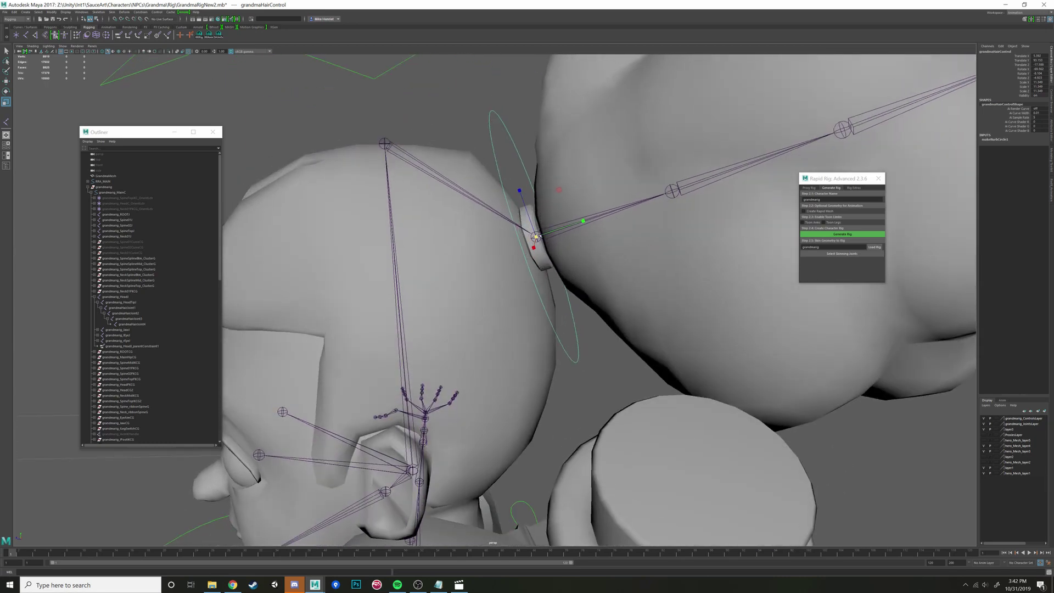
left_click(52, 12)
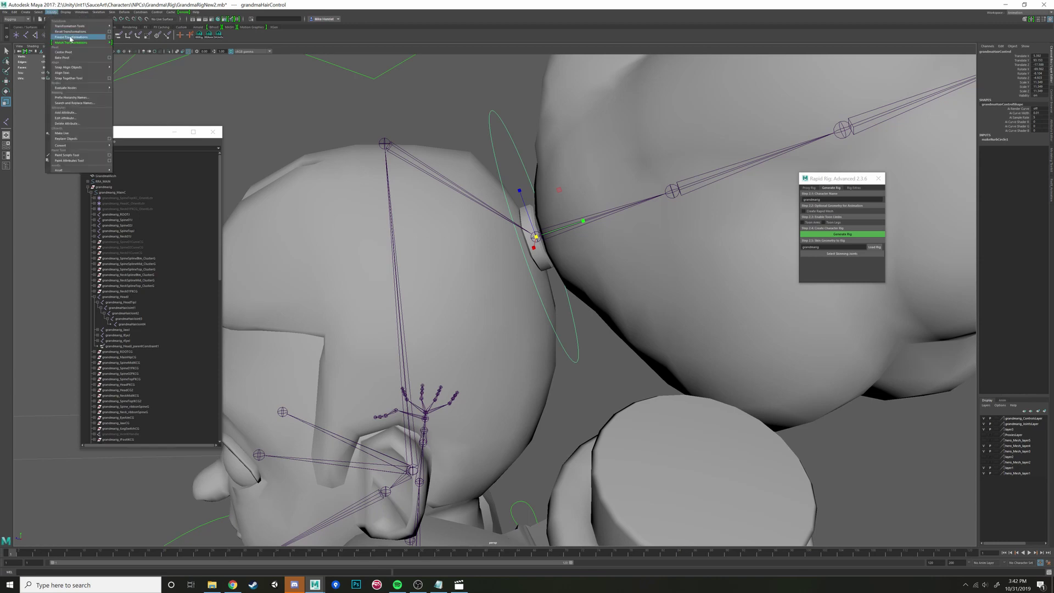
left_click(71, 38)
left_click_drag(492, 180, 604, 165, "alt")
left_click_drag(538, 227, 559, 235, "alt")
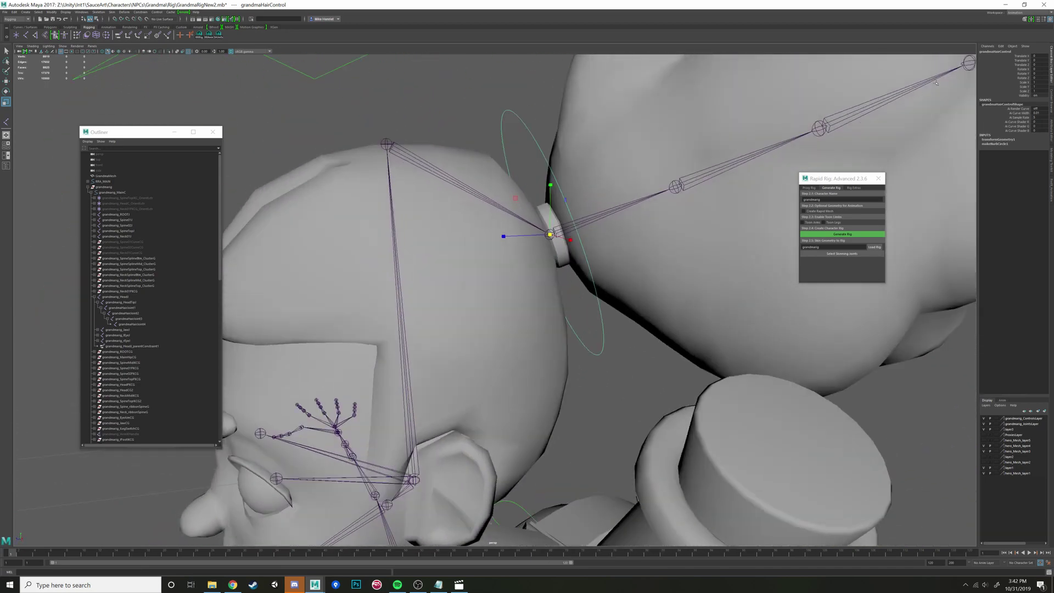
key("w")
left_click_drag(697, 159, 531, 209, "alt")
left_click_drag(537, 231, 512, 235)
key("ctrl+z")
key("ctrl+z")
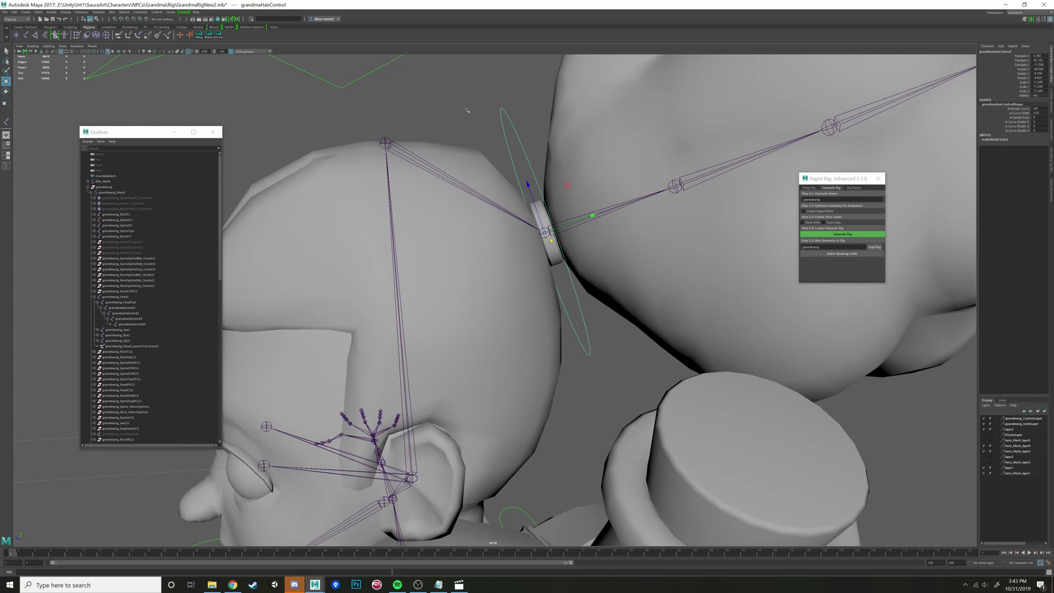
Step: Collapse the grandmarig hierarchy in the Outliner and locate grandmaHairControl among the top-level objects
left_click(92, 187)
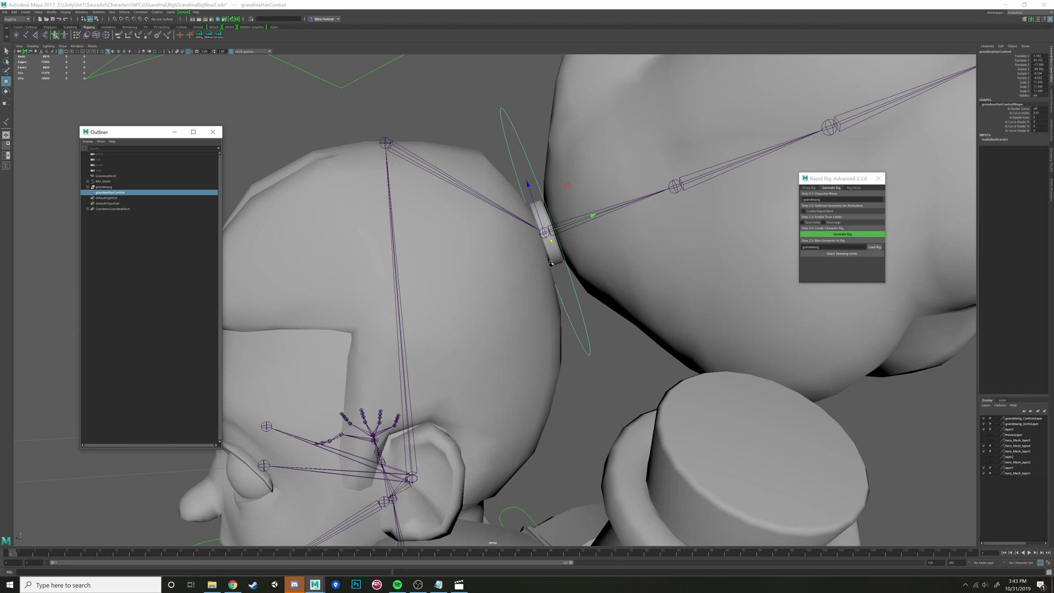
middle_click_drag(571, 312, 589, 252, "alt")
left_click_drag(589, 253, 598, 329, "alt")
right_click_drag(598, 330, 555, 333, "alt")
left_click_drag(555, 333, 889, 145, "alt")
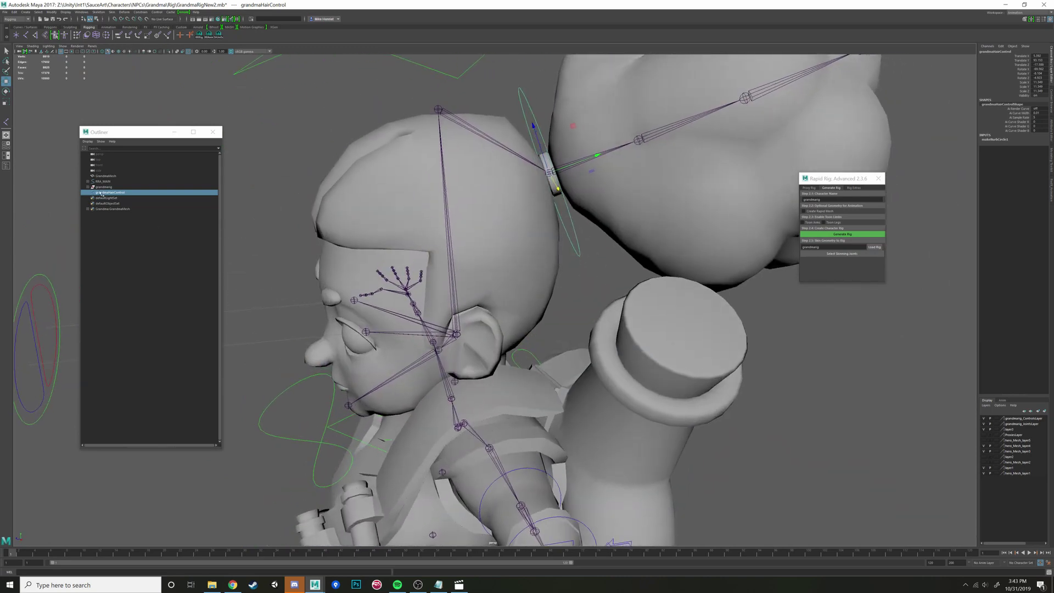
left_click(112, 233)
left_click(109, 194)
left_click_drag(549, 324, 573, 308, "alt")
middle_click_drag(574, 307, 576, 215, "alt")
right_click_drag(576, 214, 505, 209, "alt")
left_click_drag(505, 208, 484, 225, "alt")
Step: Clear the selection and create an empty group at the scene origin
left_click(531, 251)
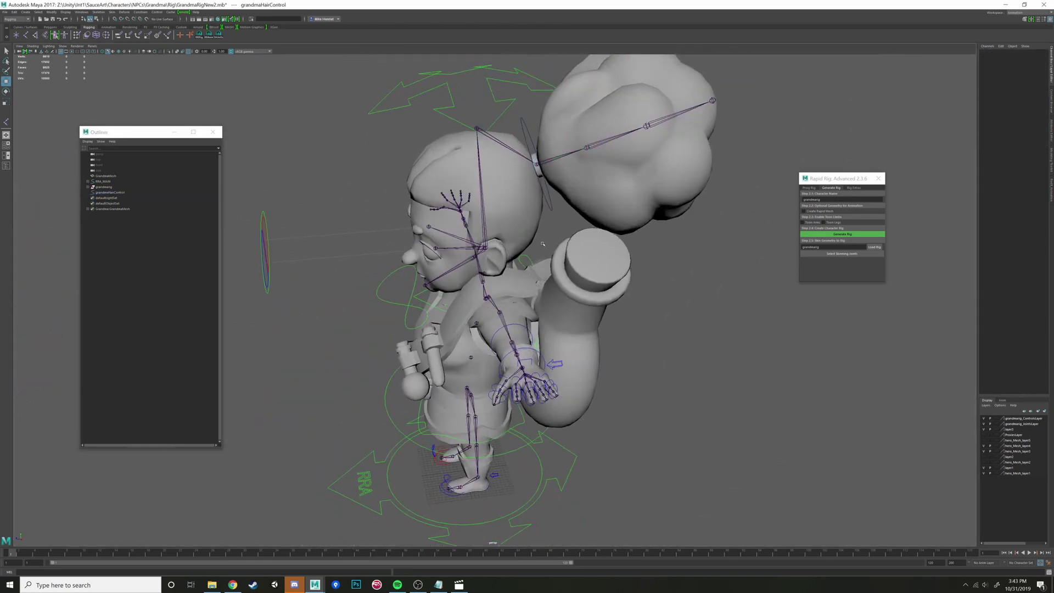
left_click(25, 11)
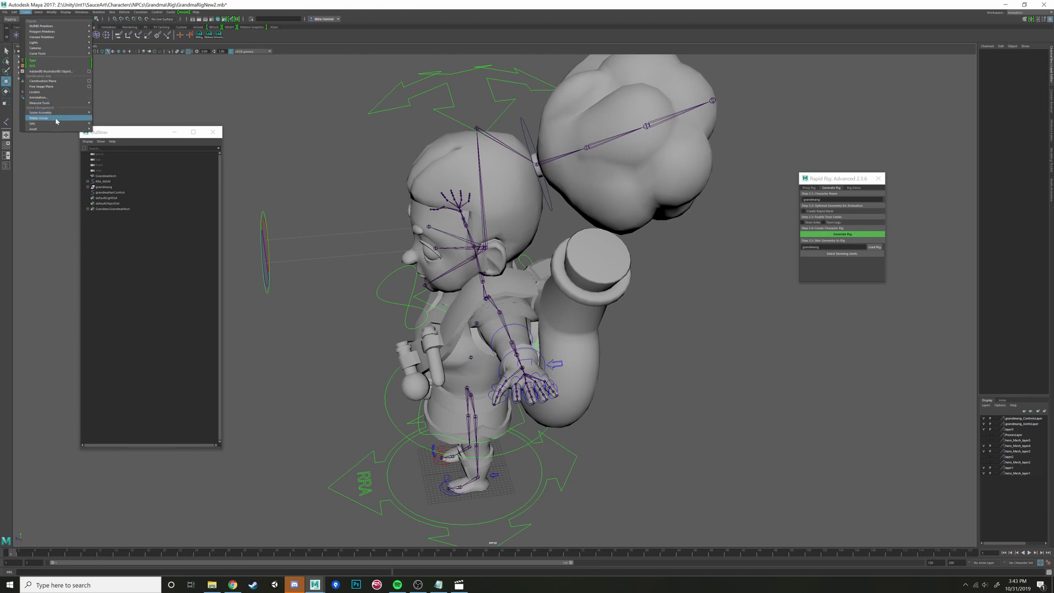
left_click(57, 119)
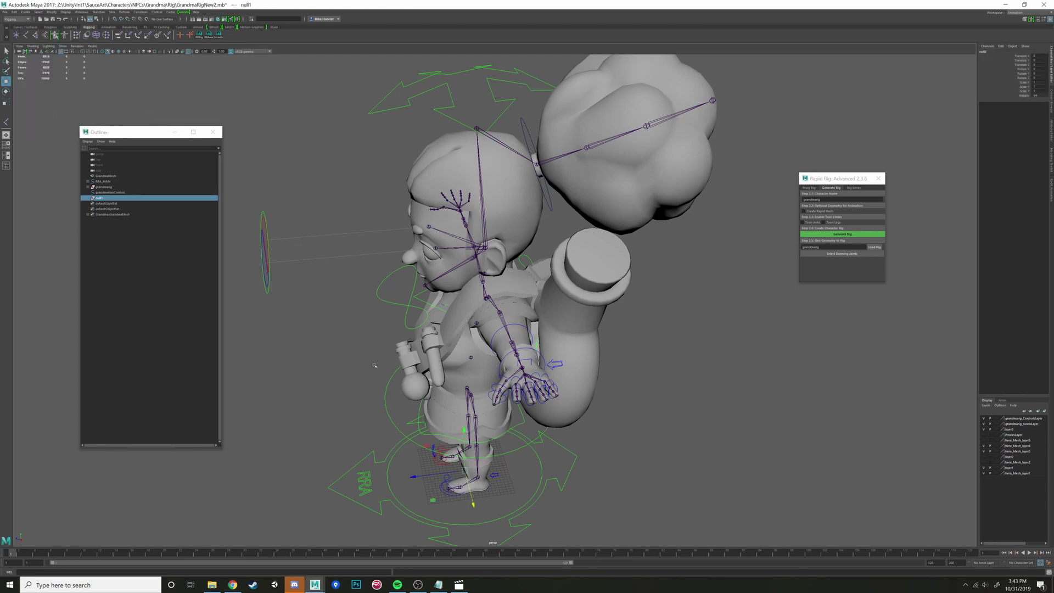
left_click_drag(446, 482, 453, 501, "alt")
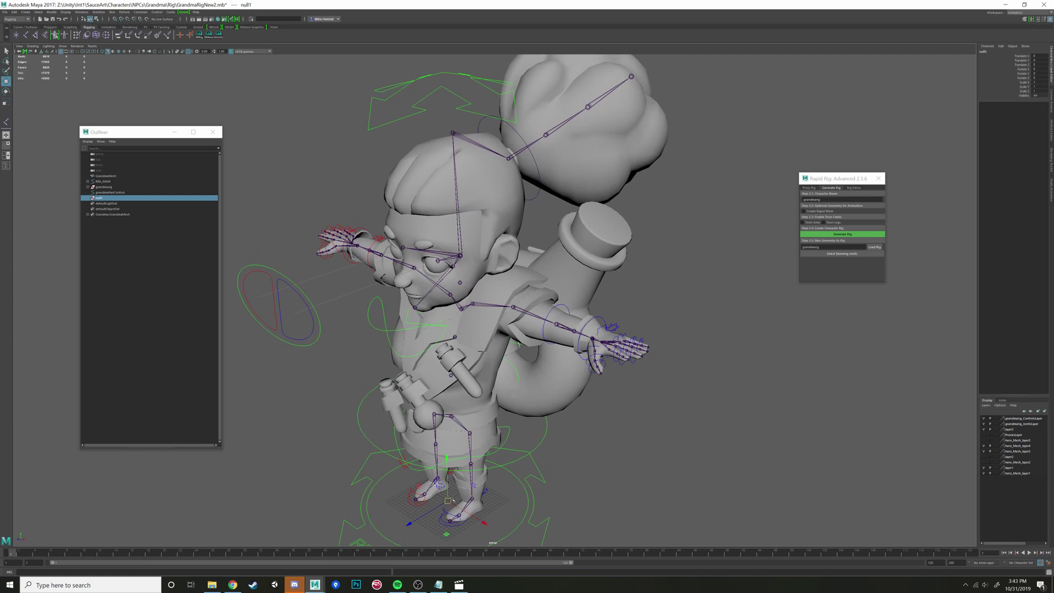
left_click_drag(556, 217, 551, 215, "alt")
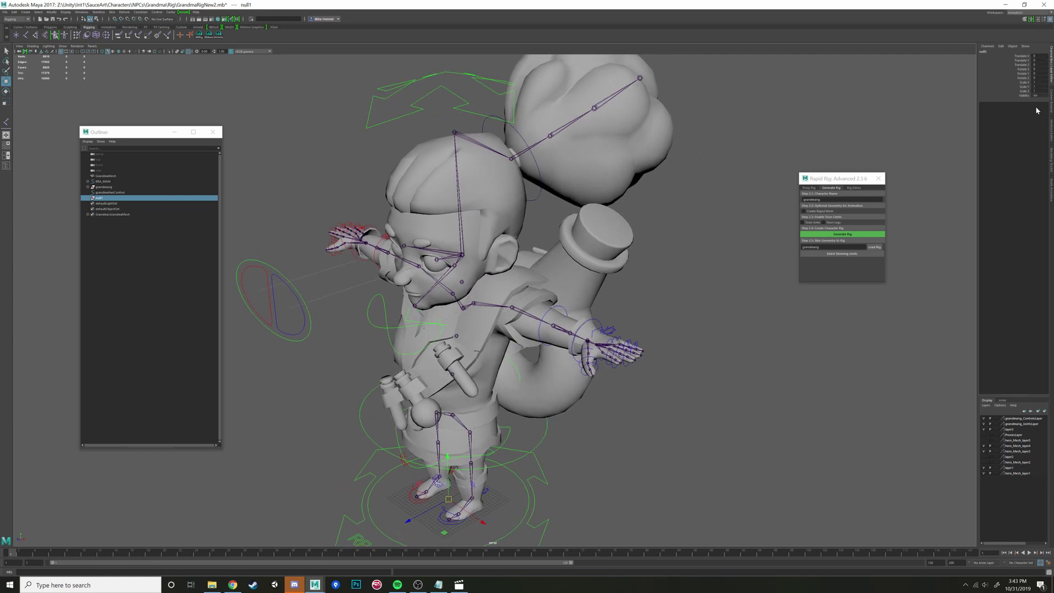
Step: Copy grandmaHairControl's Translate X value to the empty group null1
left_click(533, 200)
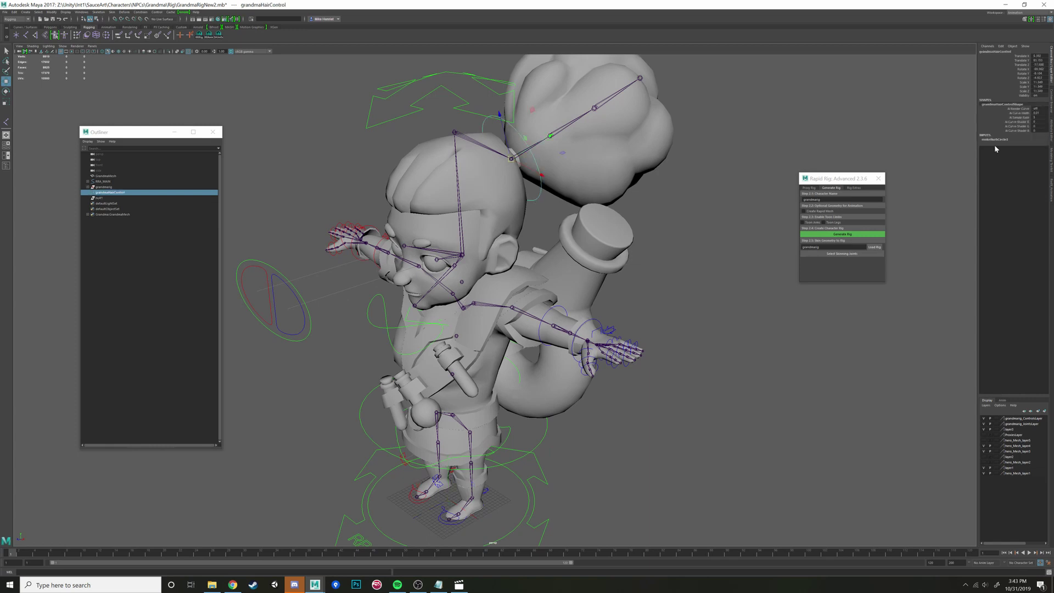
left_click(1036, 55)
left_click(103, 199)
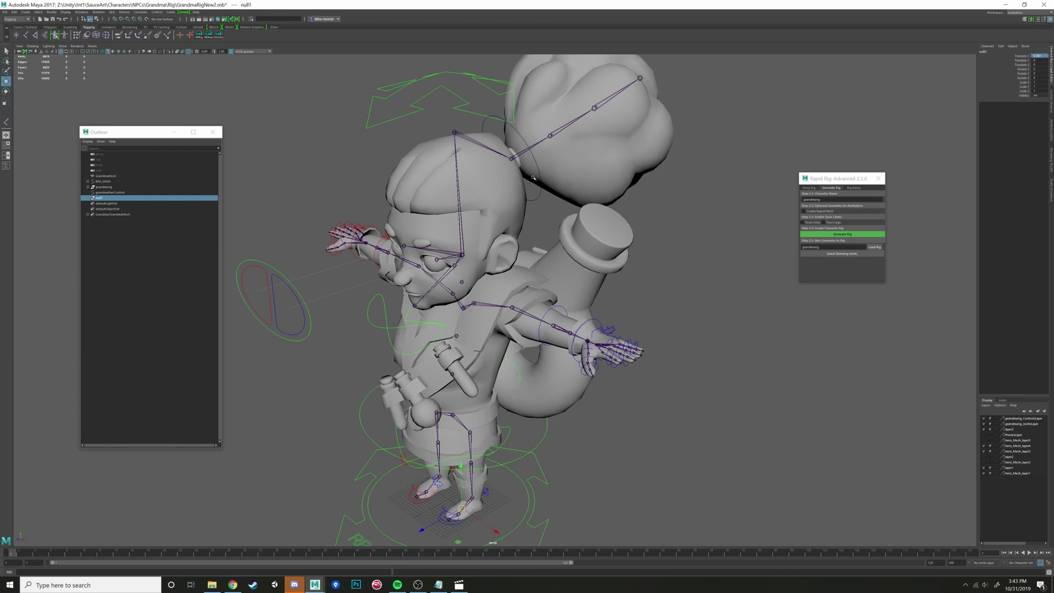
left_click(104, 191)
left_click(96, 198)
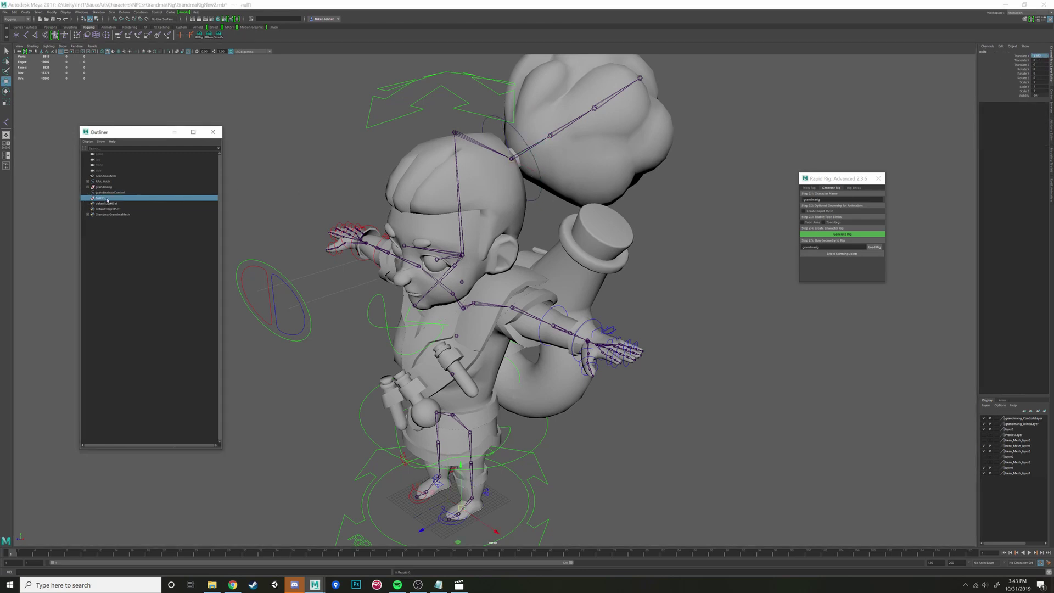
Step: Copy grandmaHairControl's Translate Y and Translate Z values to the empty group null1
left_click(110, 192)
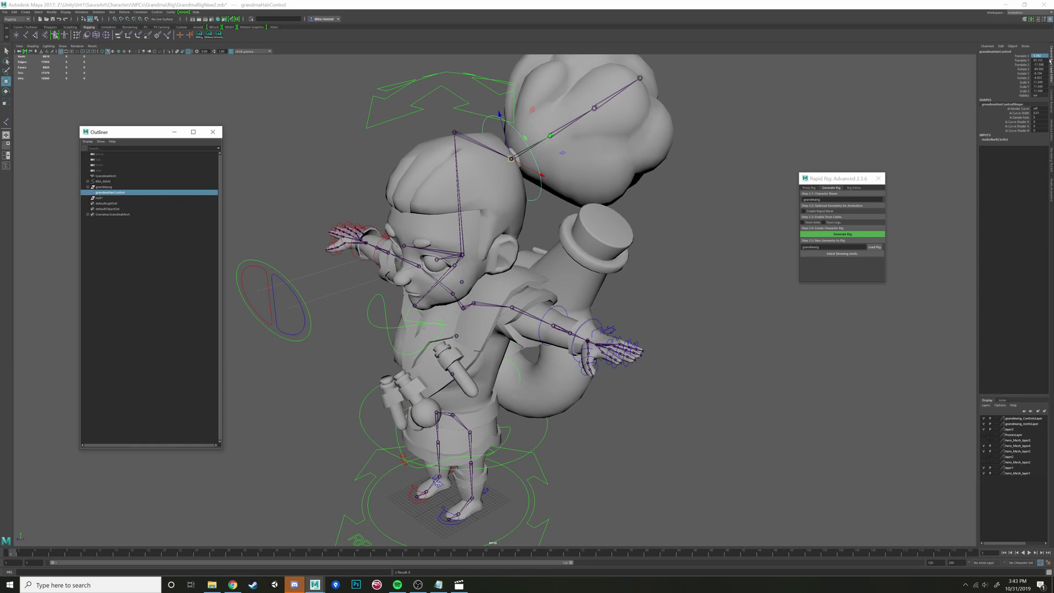
left_click(101, 199)
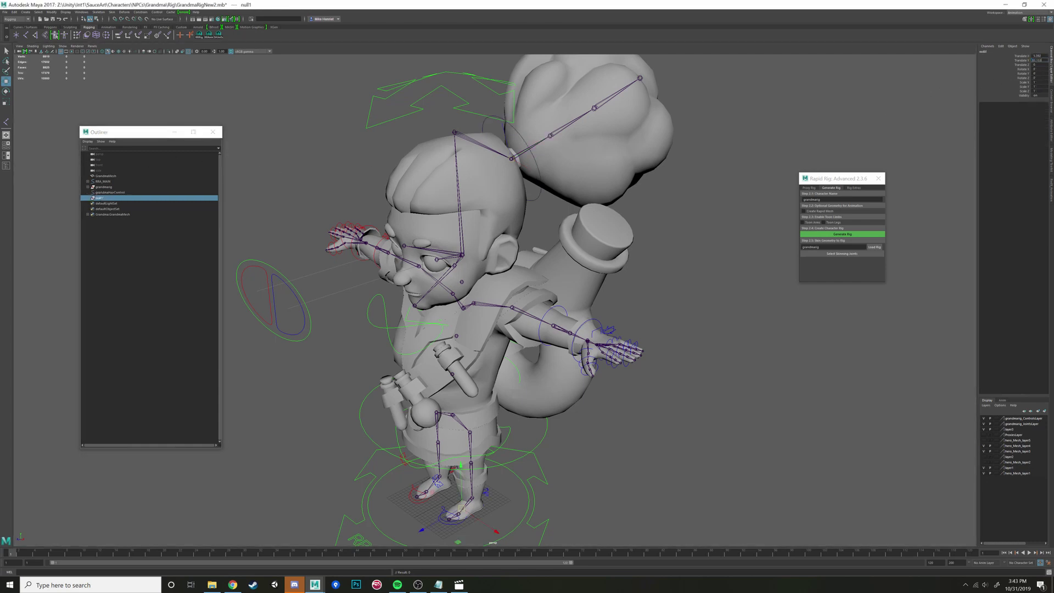
key("Return")
left_click(110, 193)
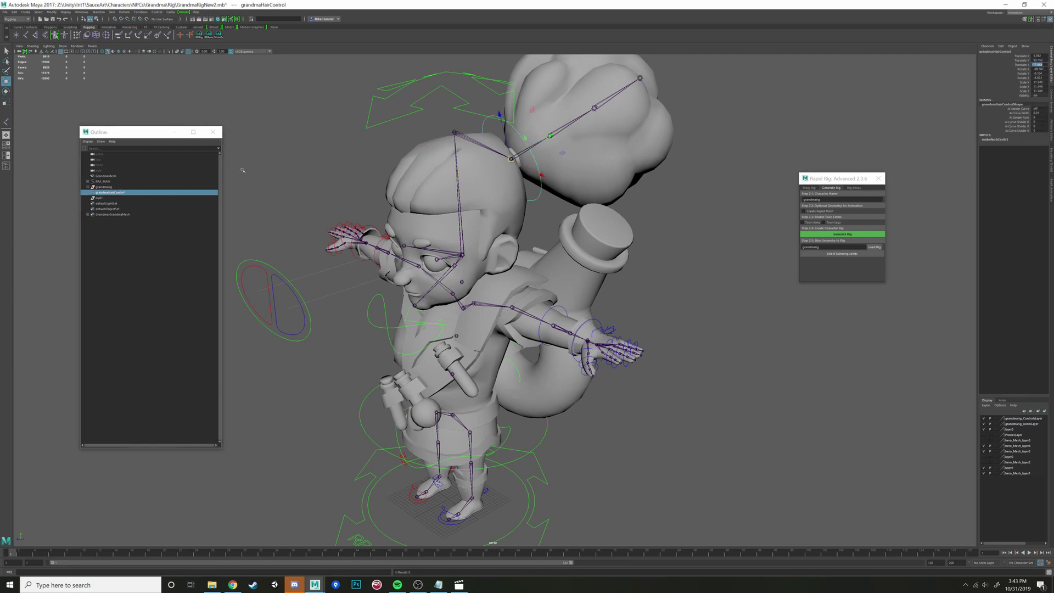
left_click(108, 199)
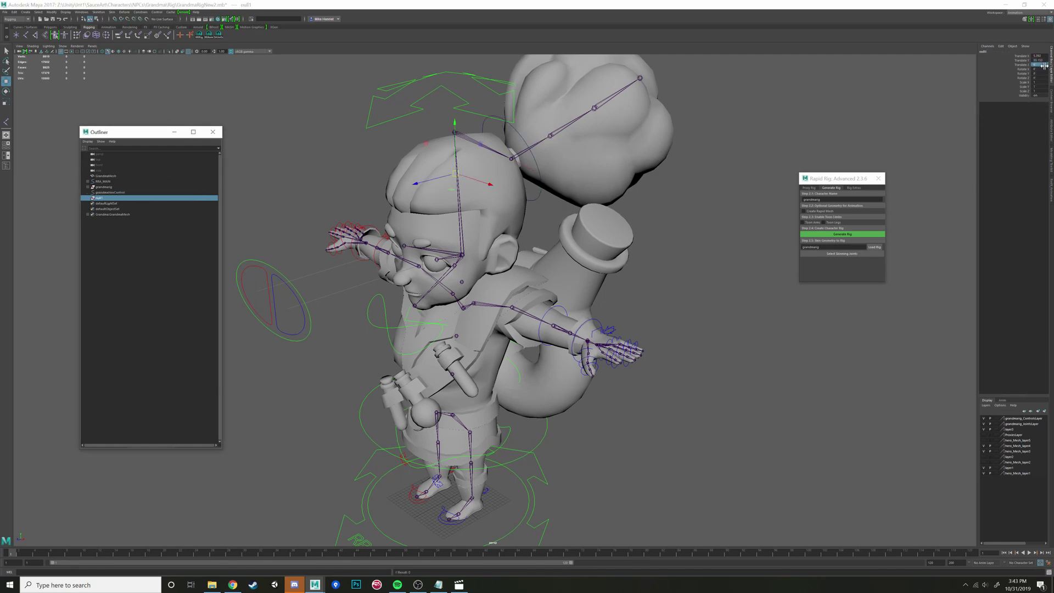
key("ctrl+v")
key("Return")
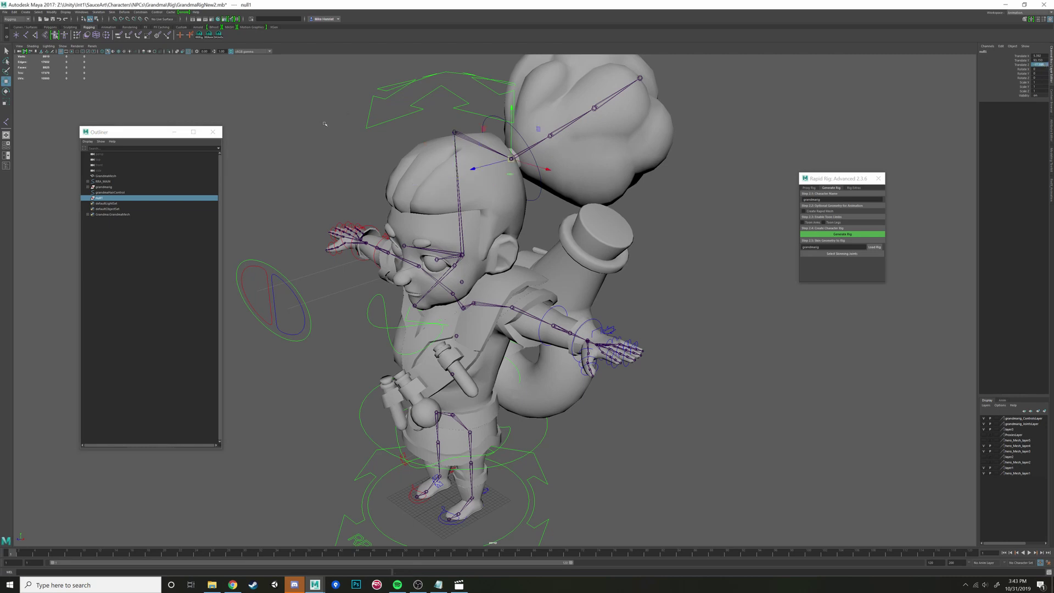
Step: Copy grandmaHairControl's Rotate X, Rotate Y and Rotate Z values to null1
left_click(110, 193)
double_click(1037, 70)
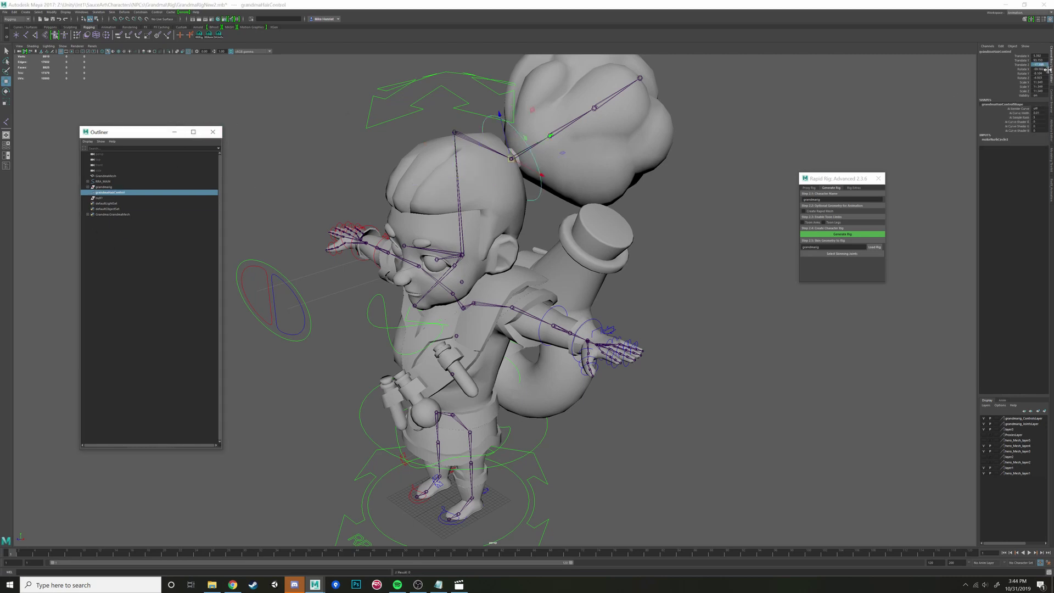
left_click(100, 197)
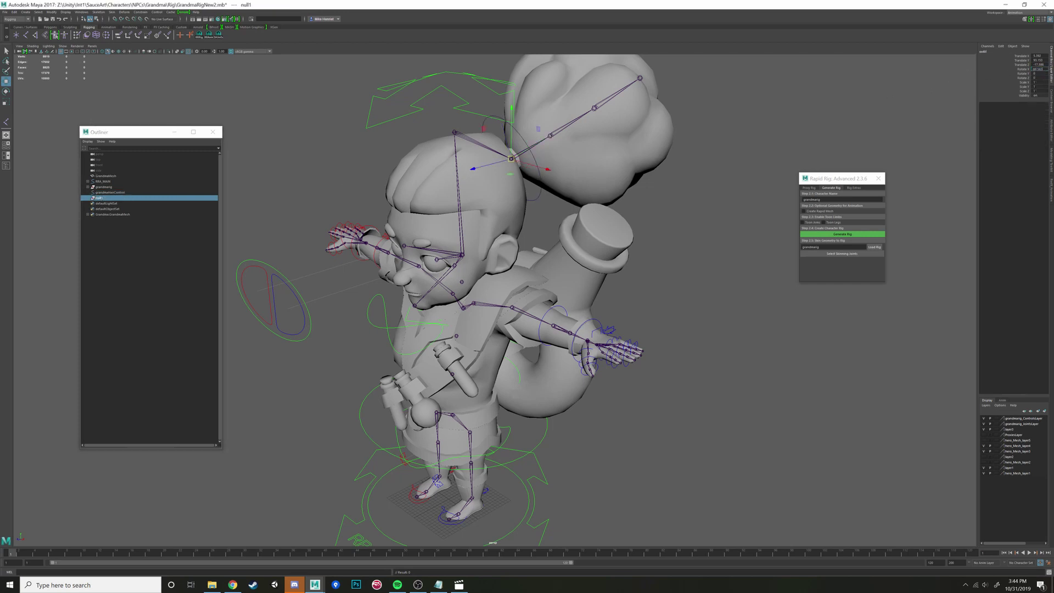
key("Return")
left_click(107, 192)
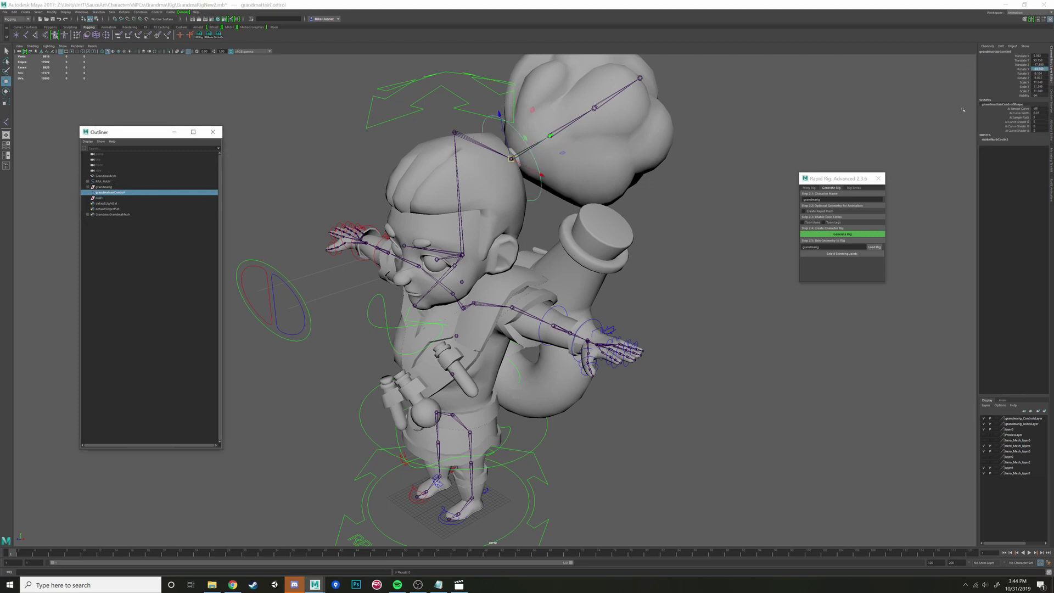
left_click(124, 198)
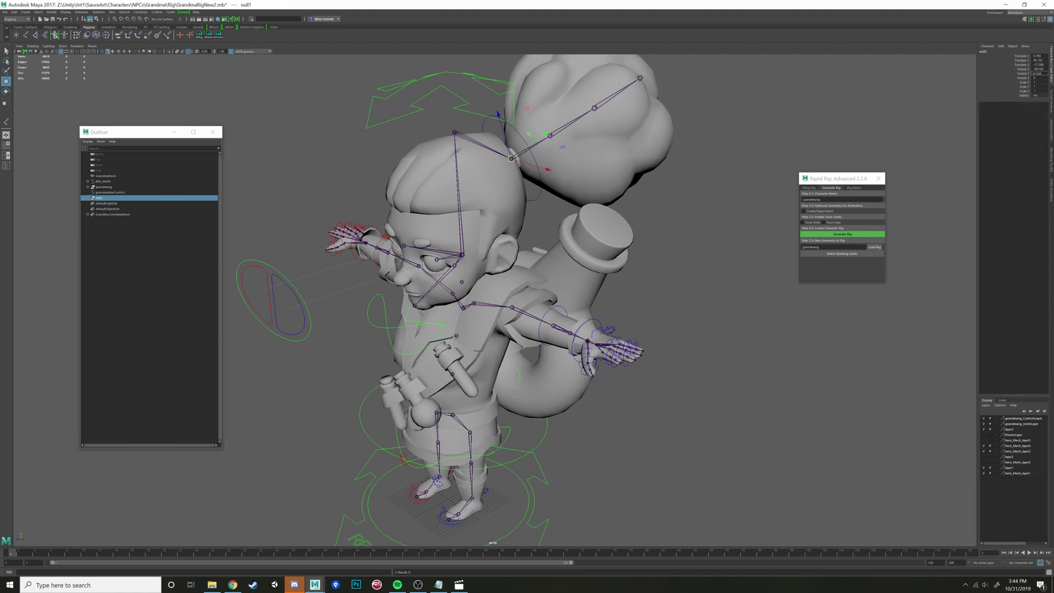
key("Return")
left_click(114, 192)
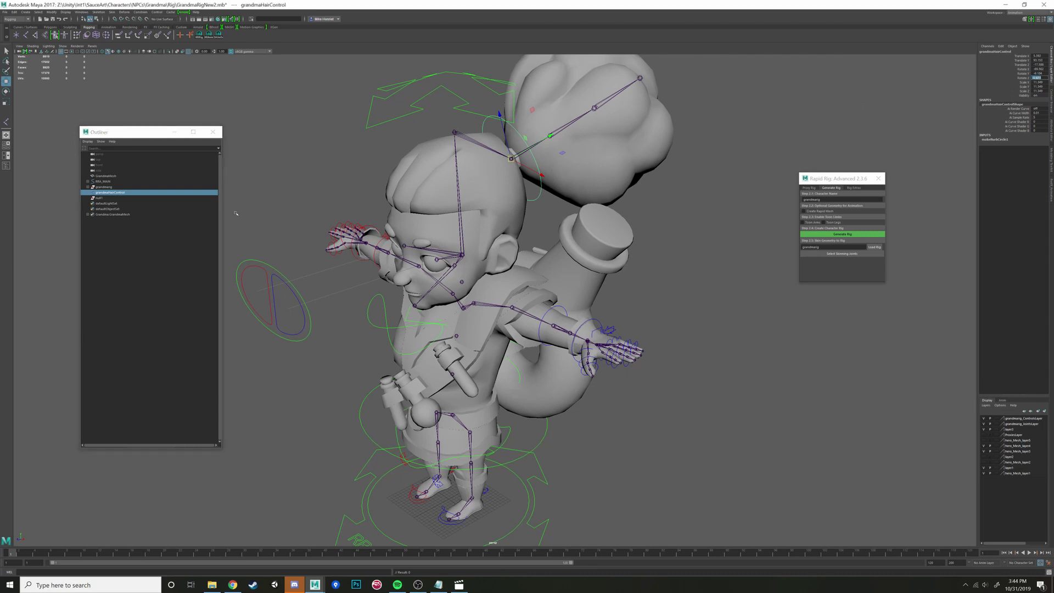
left_click(97, 197)
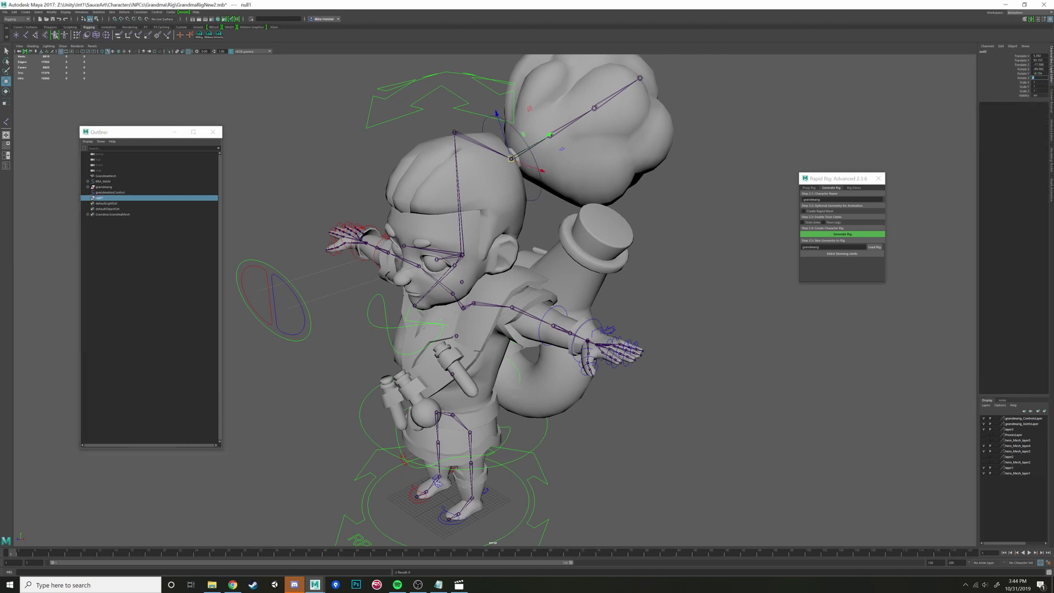
key("Return")
Step: Compare the pivot position and axis orientation of null1 and grandmaHairControl at the base joint of the hair bun
key("alt+space")
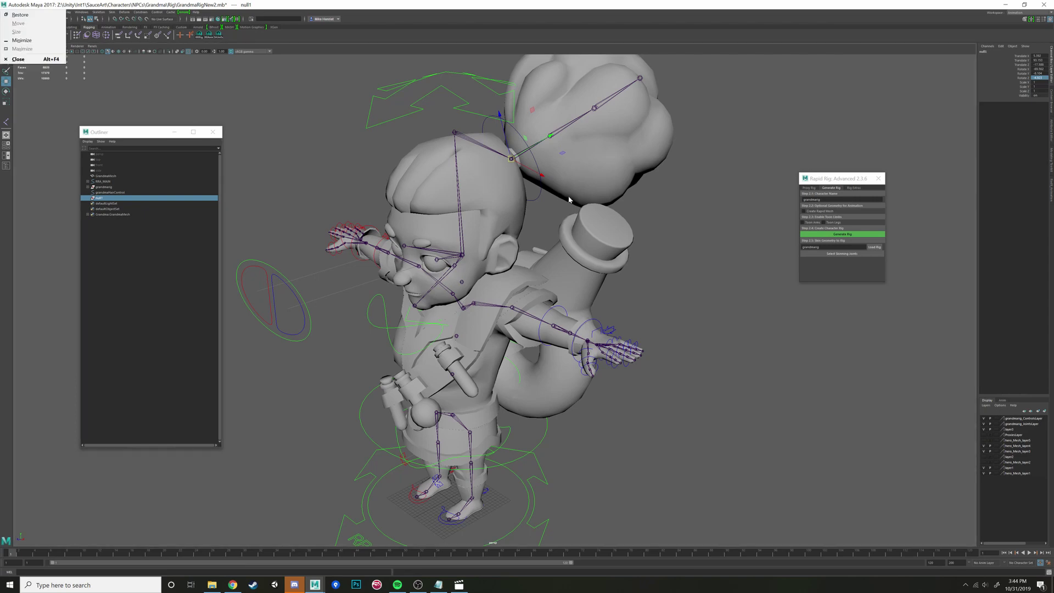
left_click(670, 11)
left_click_drag(582, 242, 483, 280, "alt")
right_click_drag(483, 280, 532, 295, "alt")
left_click_drag(531, 295, 483, 196, "alt")
key("ctrl+z")
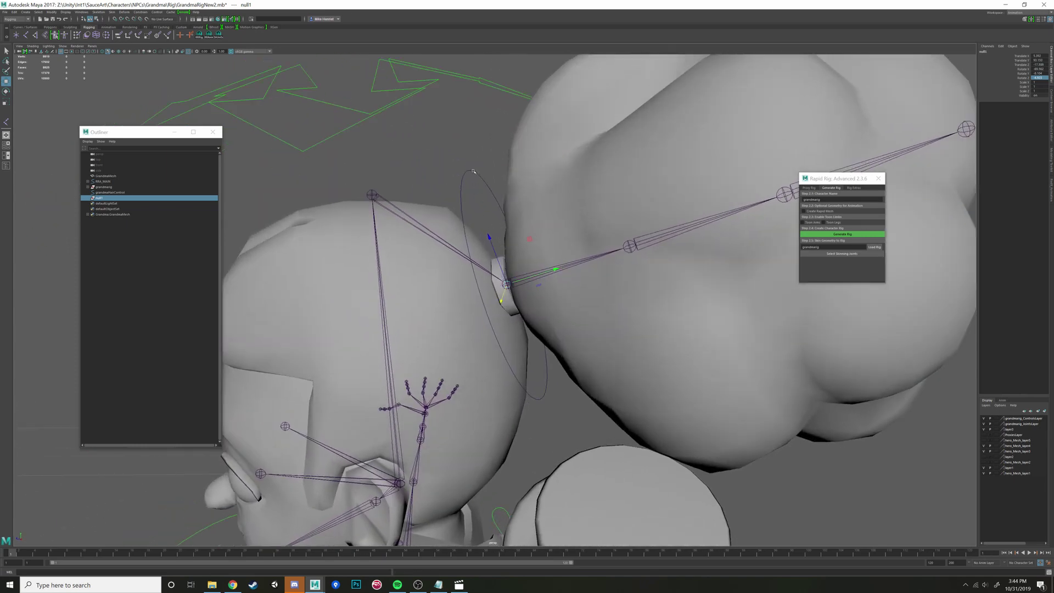
left_click(105, 192)
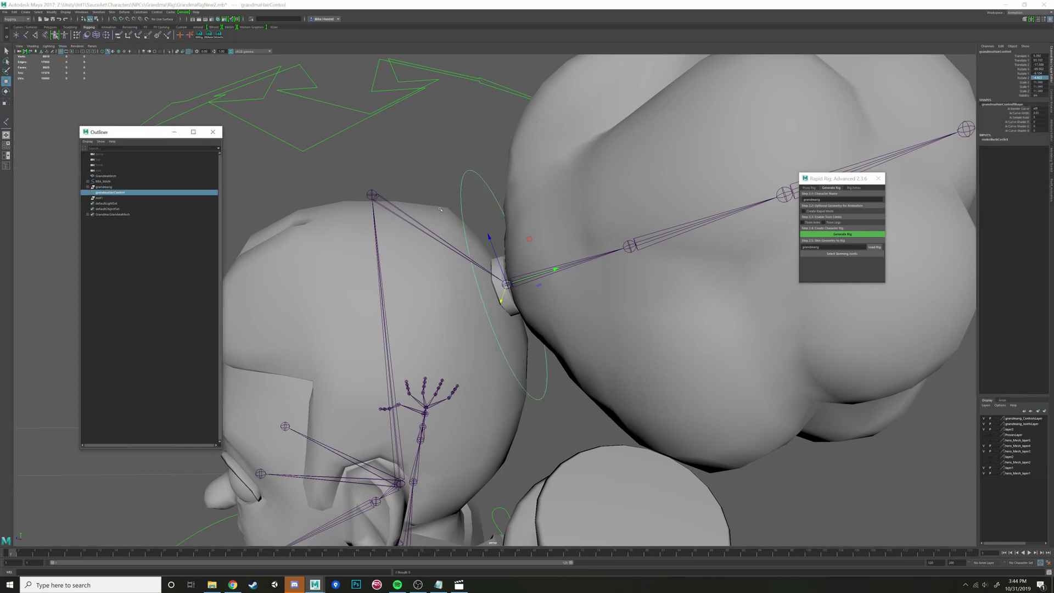
left_click(98, 199)
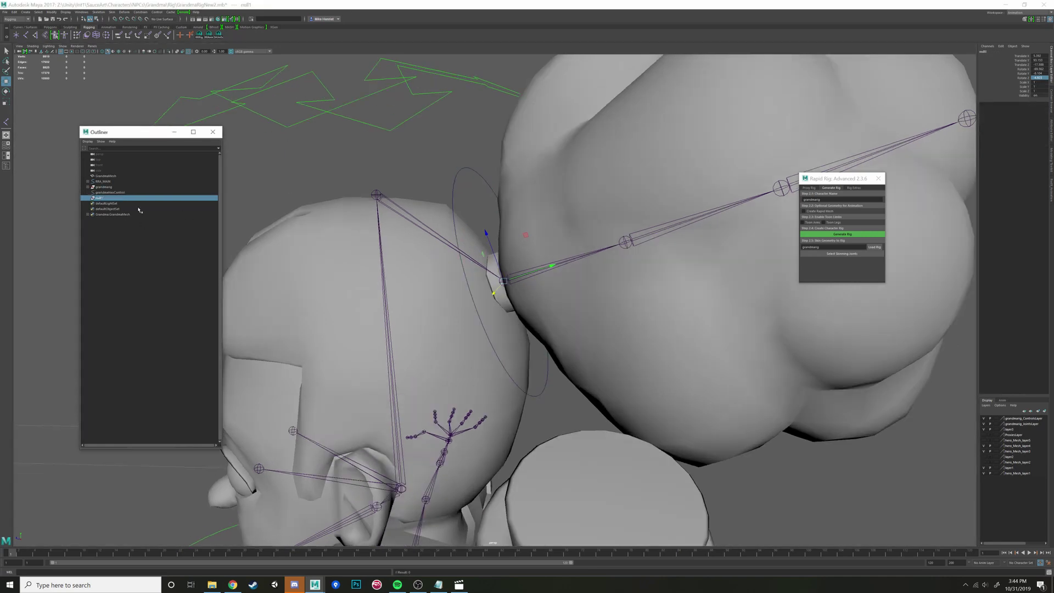
left_click_drag(362, 245, 404, 223, "alt")
left_click(496, 178)
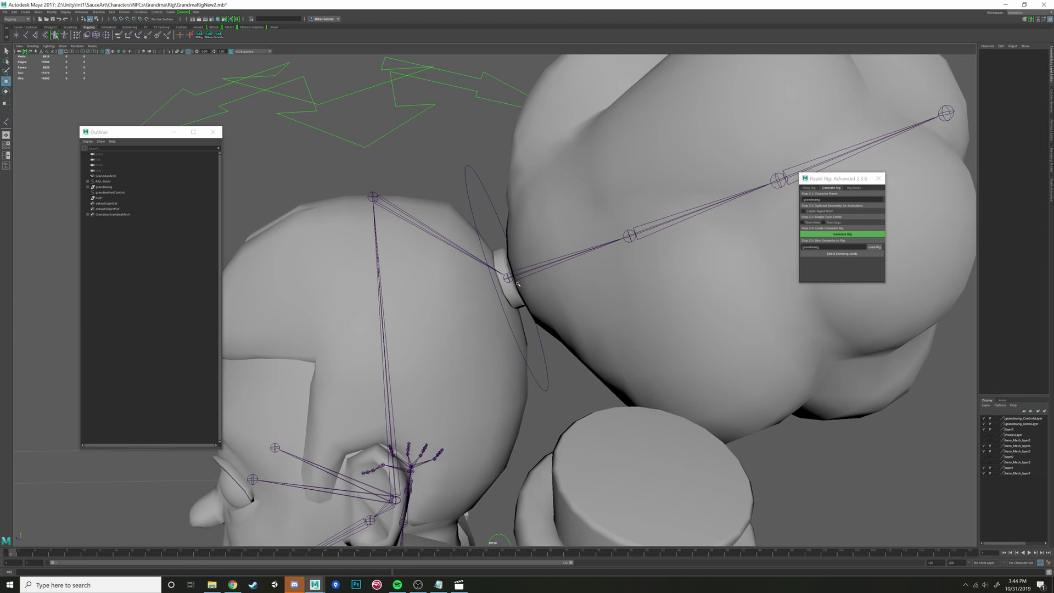
left_click_drag(500, 239, 462, 213, "alt")
left_click(98, 199)
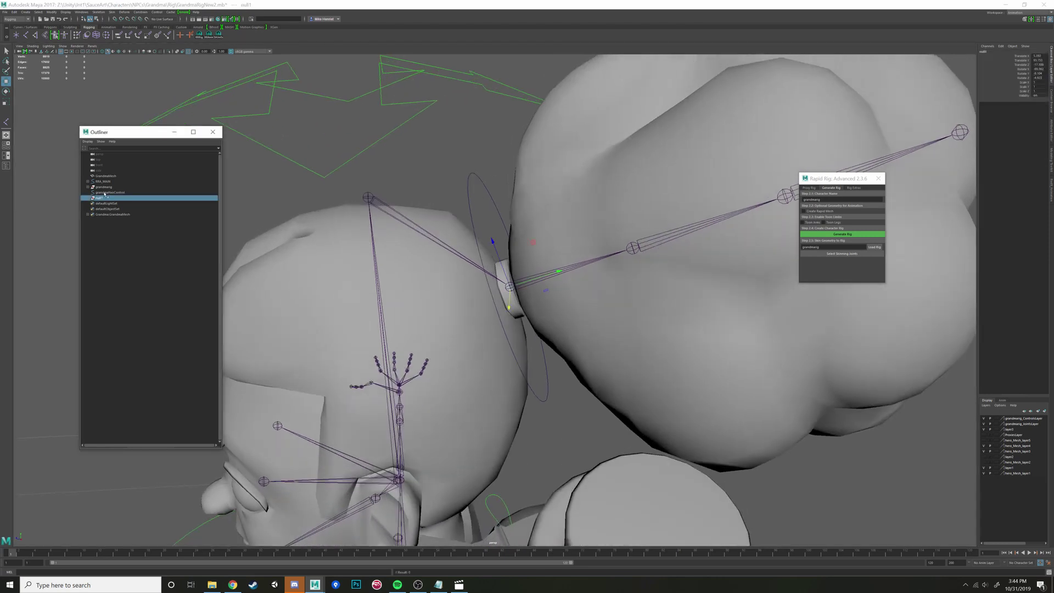
left_click(104, 193)
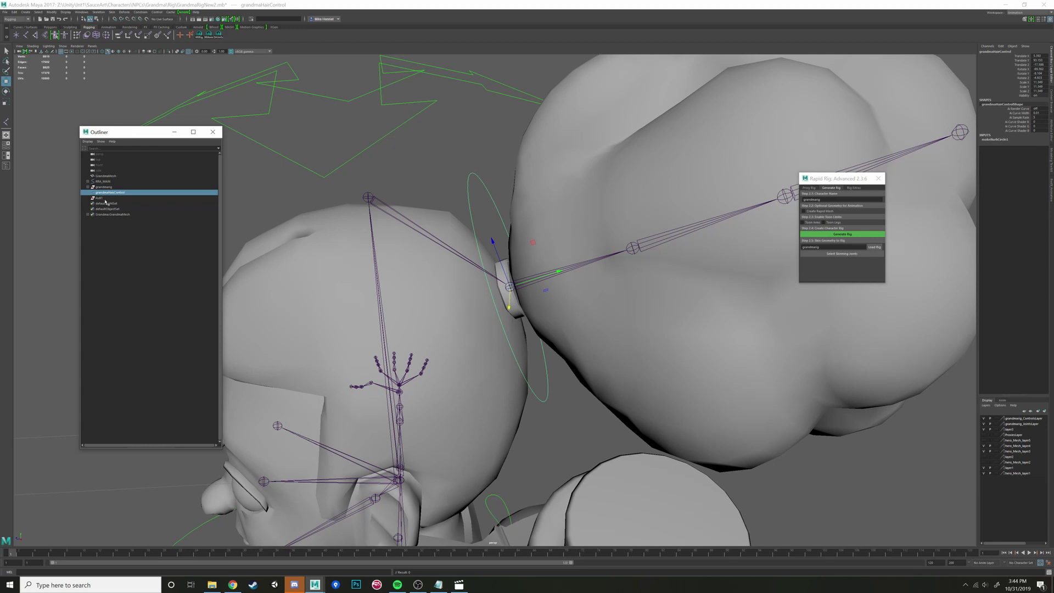
left_click(99, 198, "ctrl")
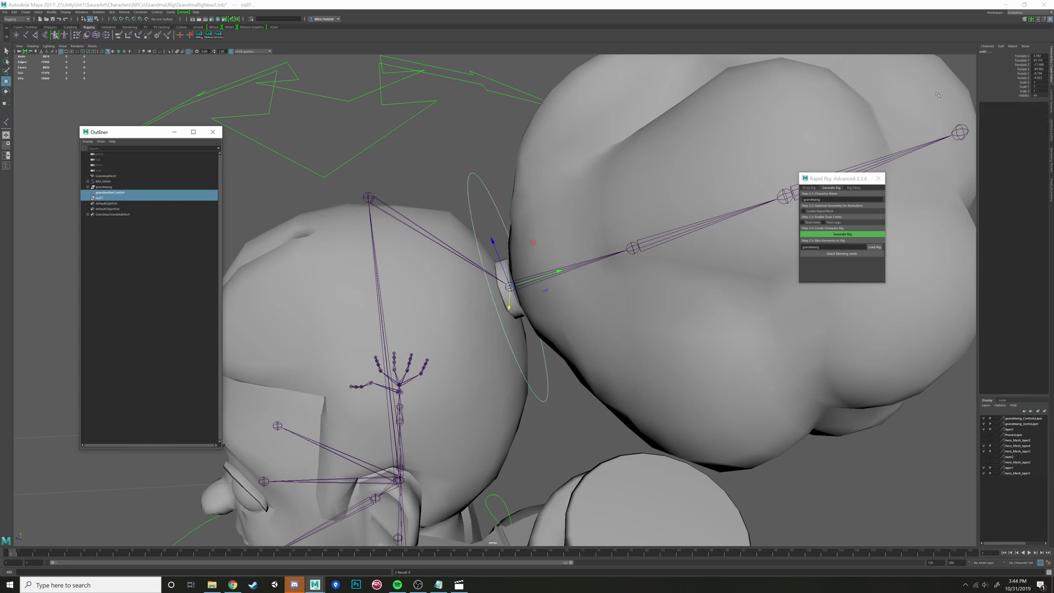
Step: Rename the empty group null1 as grandmaHairCtrlGrp1
left_click(124, 197)
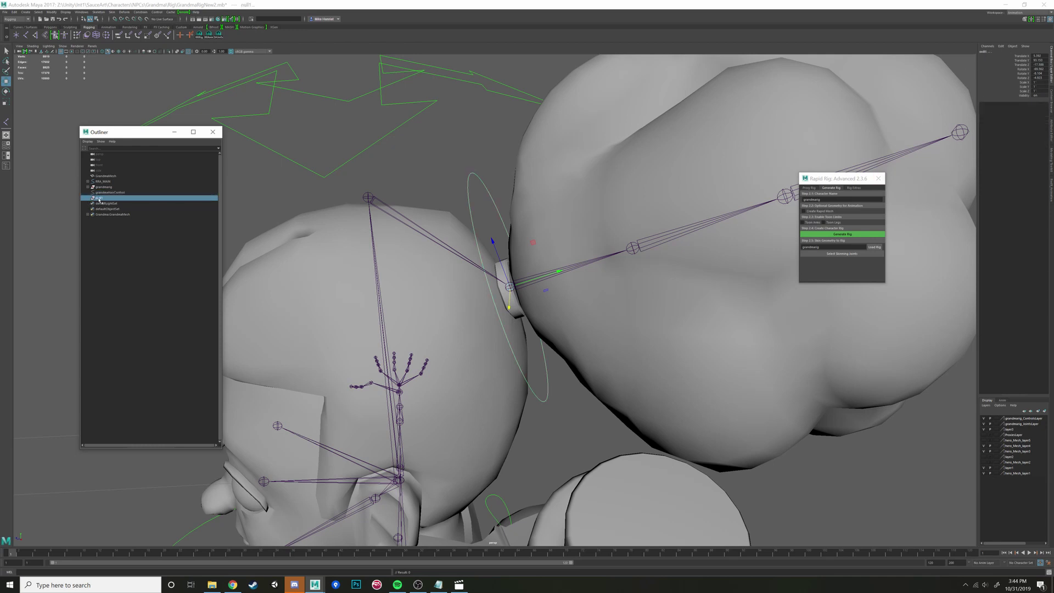
left_click(986, 52)
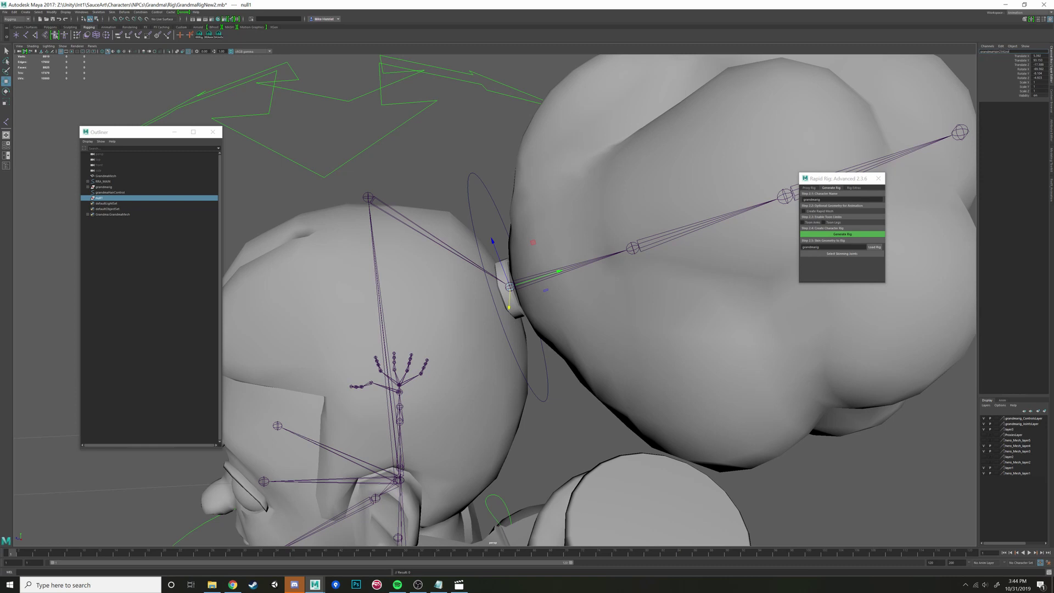
key("Return")
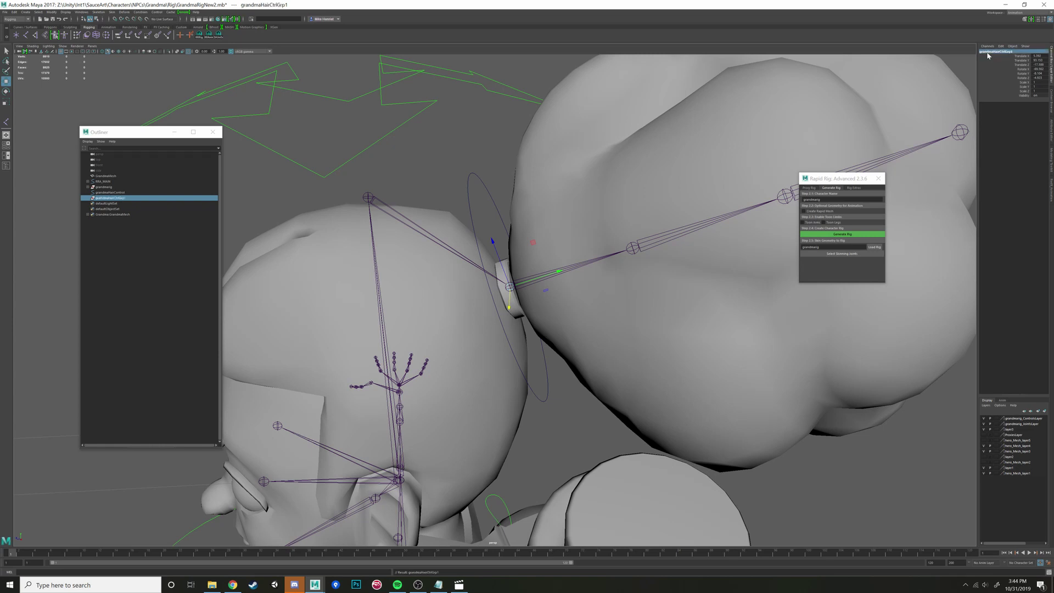
Step: Rename the hair control circle as grandmaHairControl1
left_click(121, 188)
left_click(122, 193)
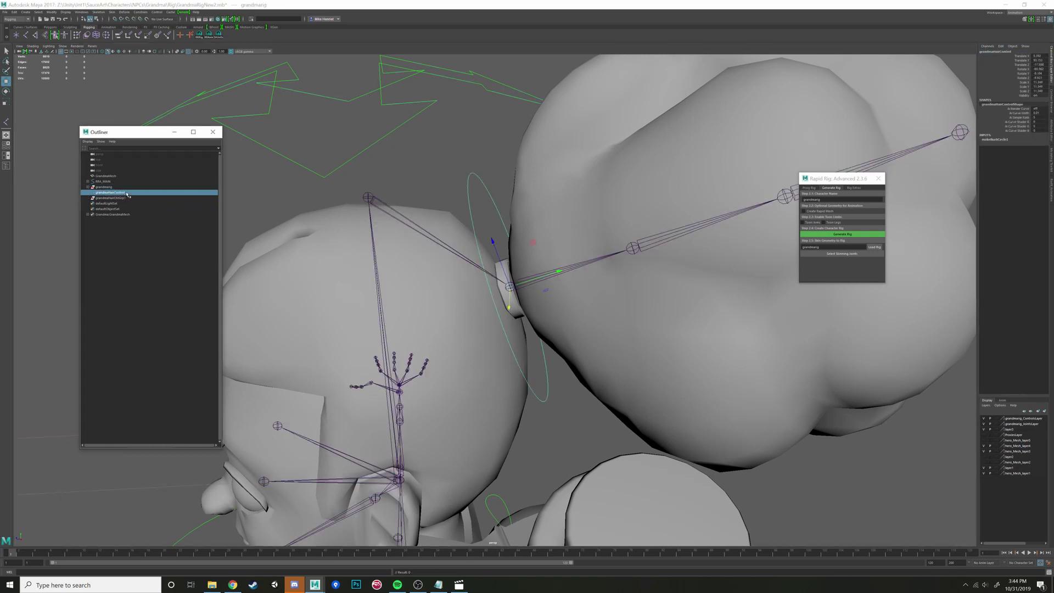
left_click(1014, 51)
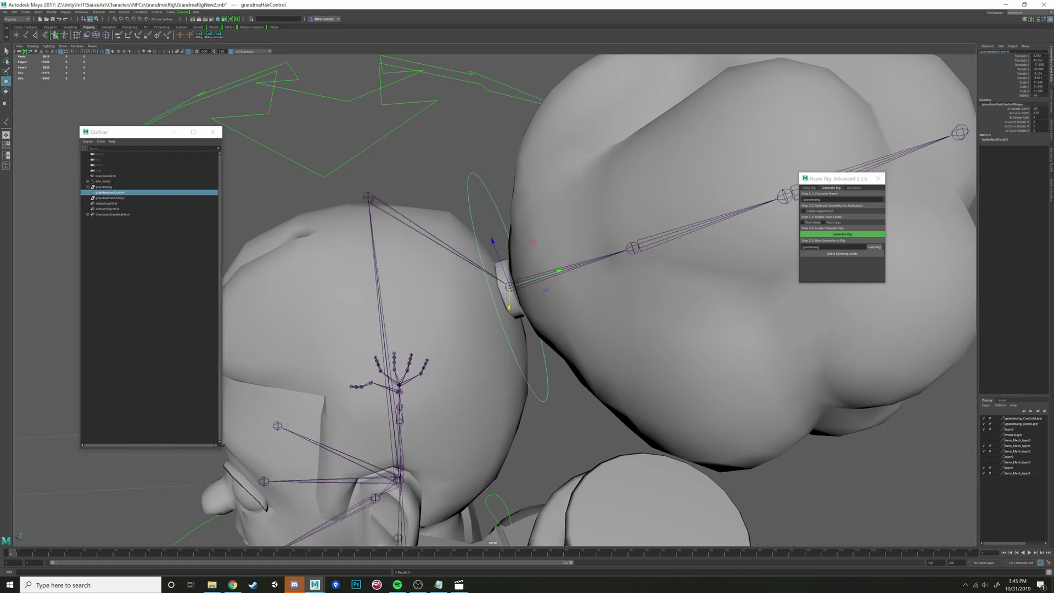
key("Return")
Step: Try parenting grandmaHairControl1 under grandmaHairCtrlGrp1 and undo it
left_click(122, 198)
left_click(121, 192)
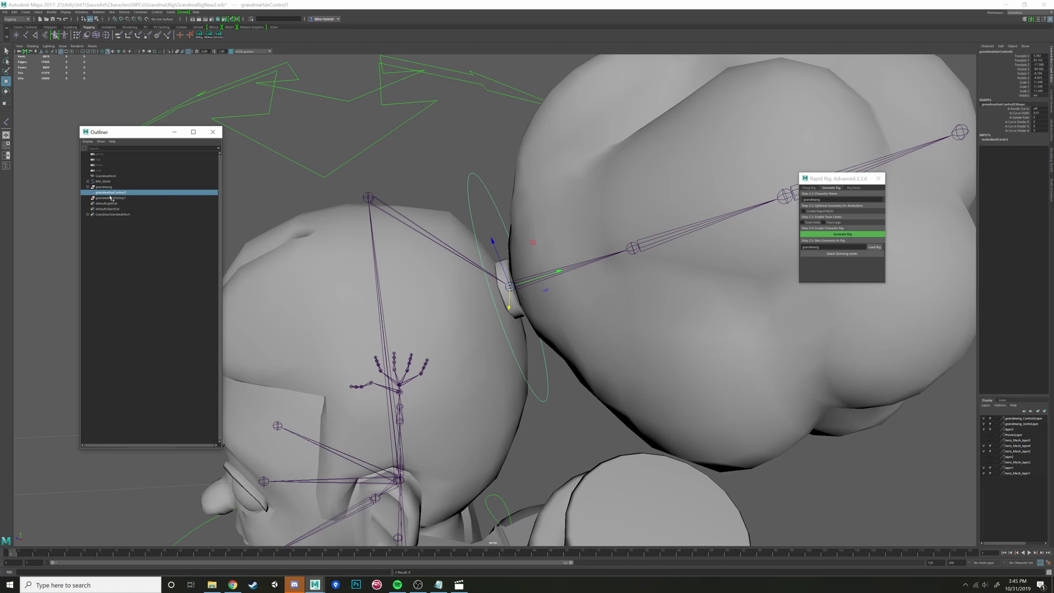
left_click(110, 199, "shift")
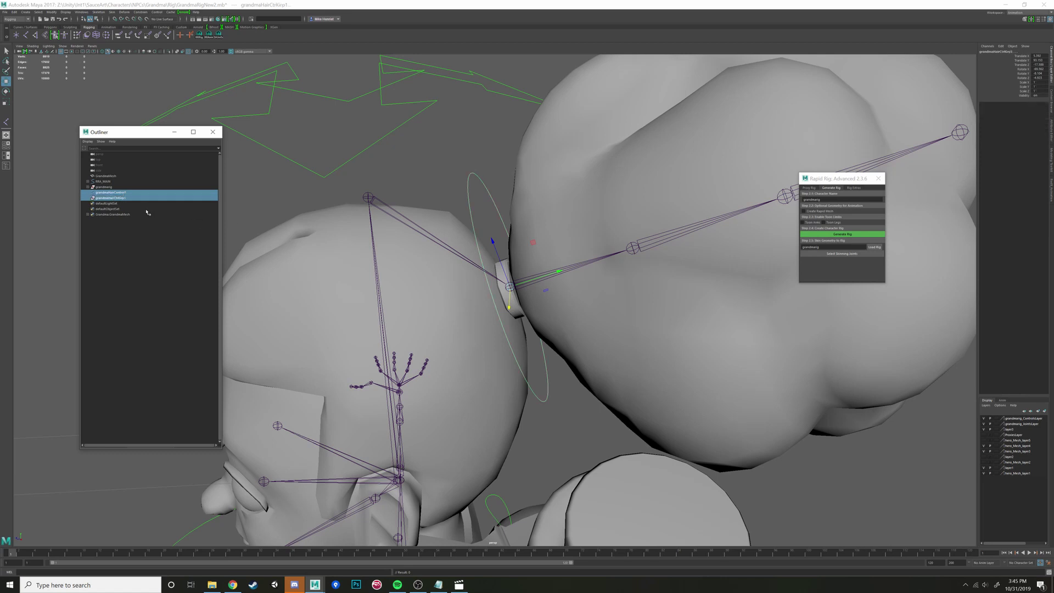
key("p")
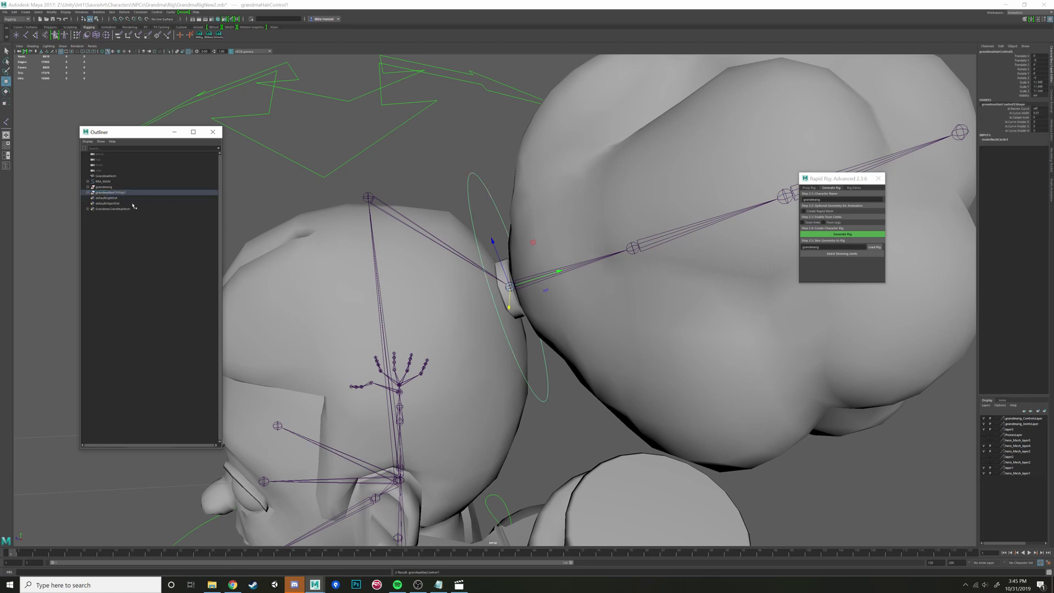
key("ctrl+z")
Step: Parent grandmaHairControl1 under grandmaHairCtrlGrp1, expand the group, and check the transform values of both objects
left_click(117, 198)
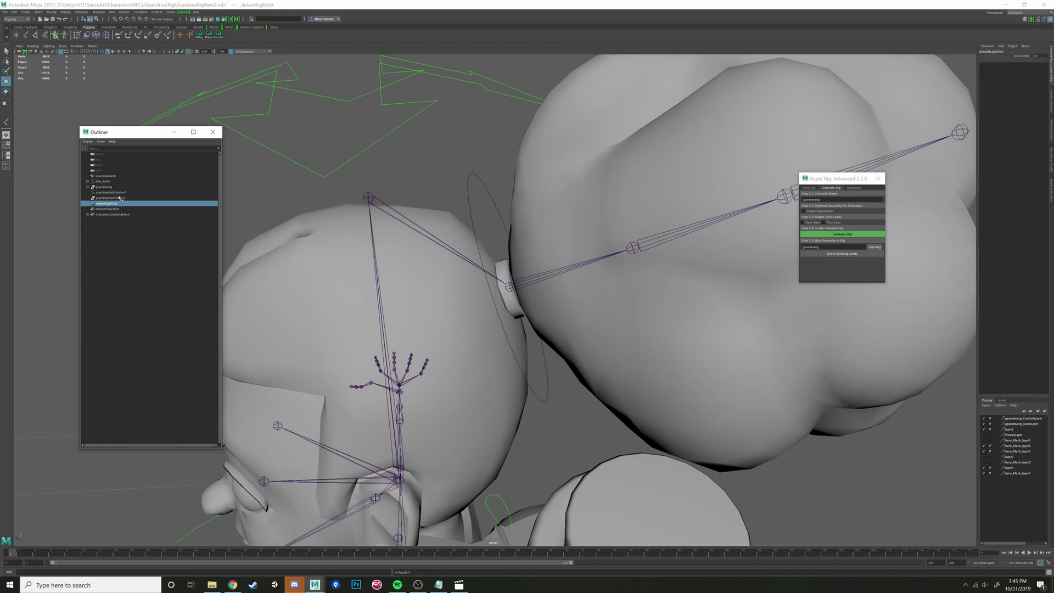
left_click(119, 194)
left_click(118, 198, "ctrl")
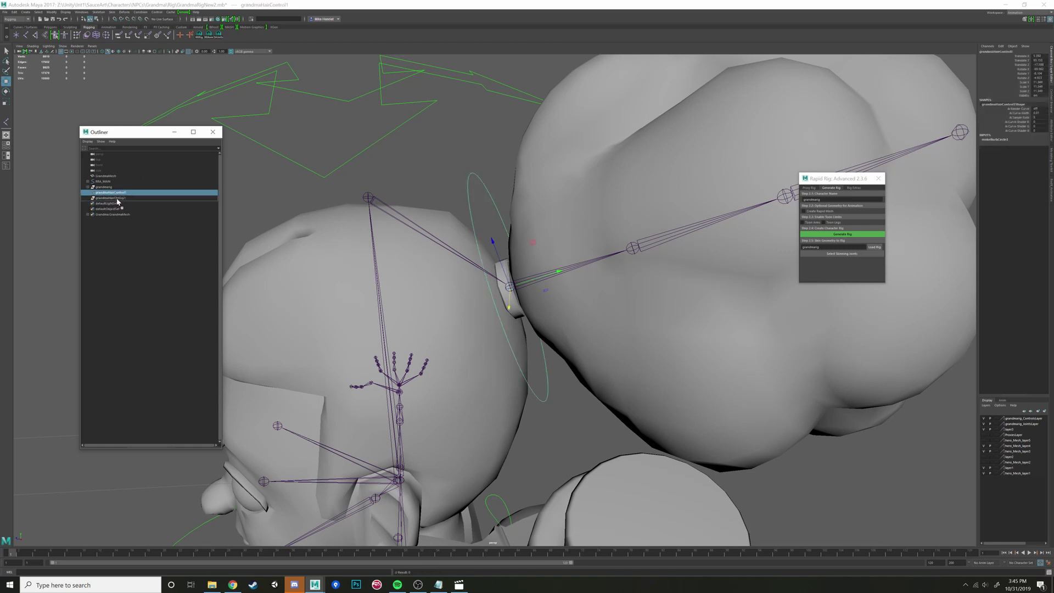
key("p")
left_click(88, 193)
left_click(117, 194)
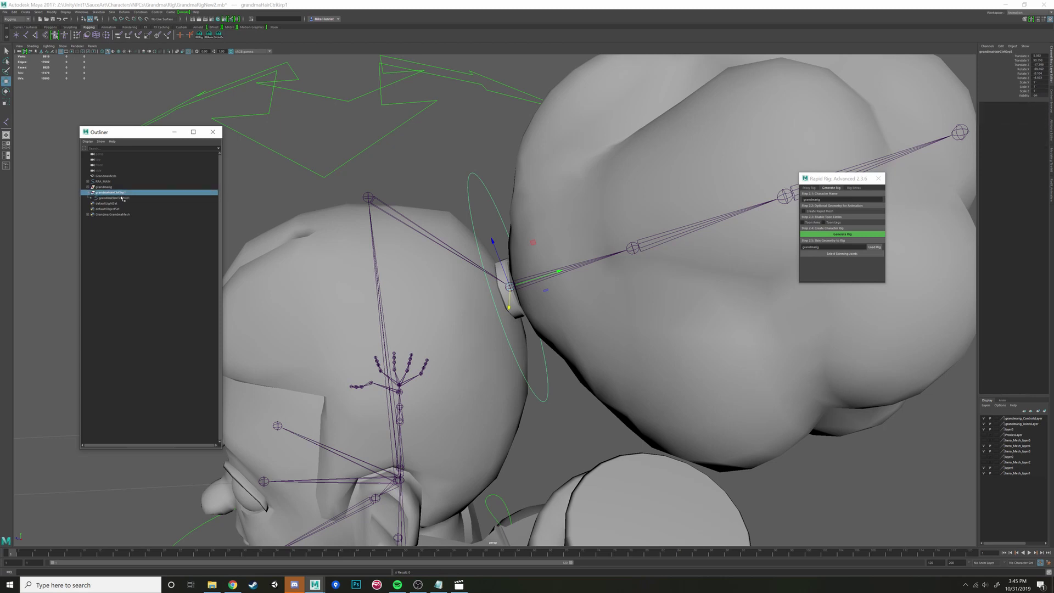
left_click(124, 199)
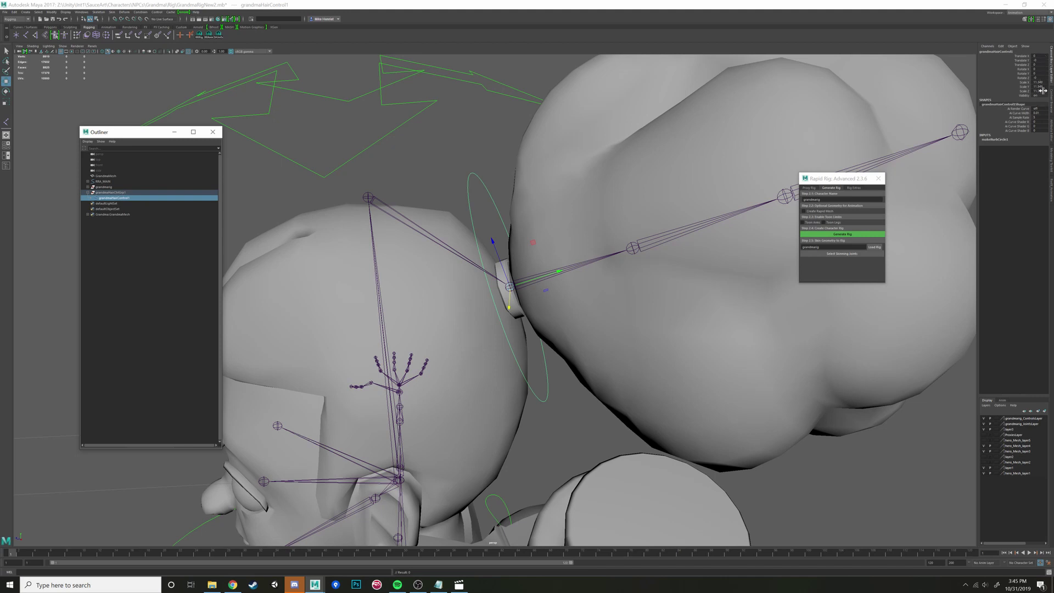
Step: Freeze the translate, rotate and scale transformations of grandmaHairControl1
left_click(51, 11)
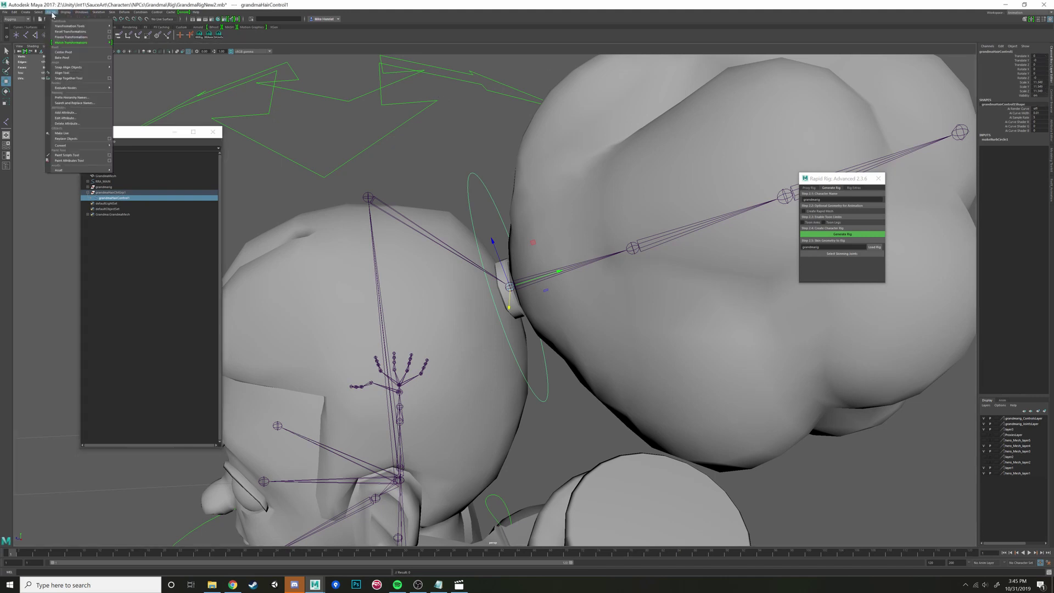
left_click(108, 38)
left_click_drag(338, 175, 421, 168)
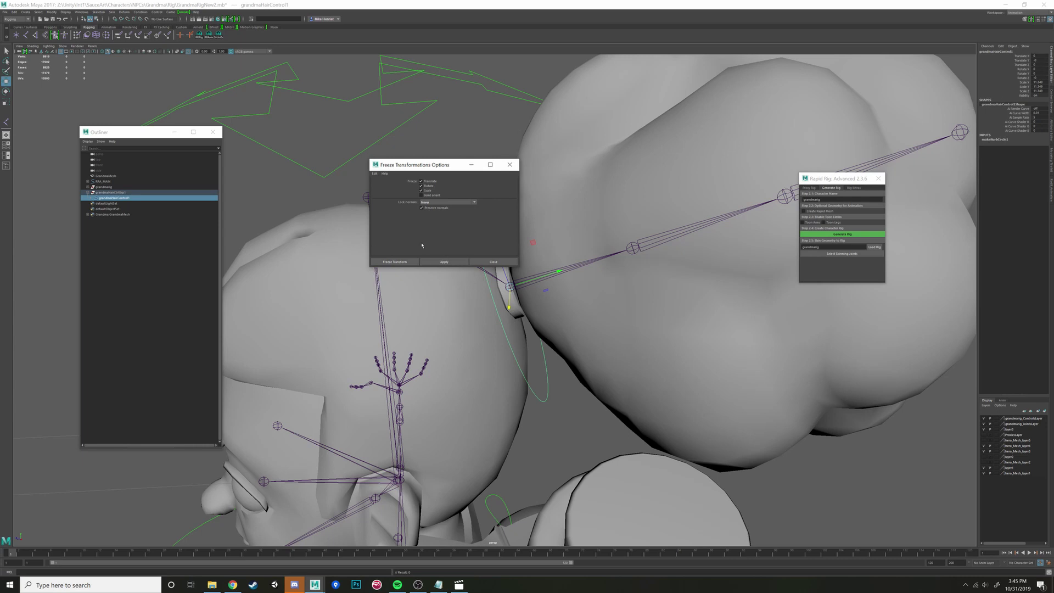
left_click_drag(421, 171, 656, 309)
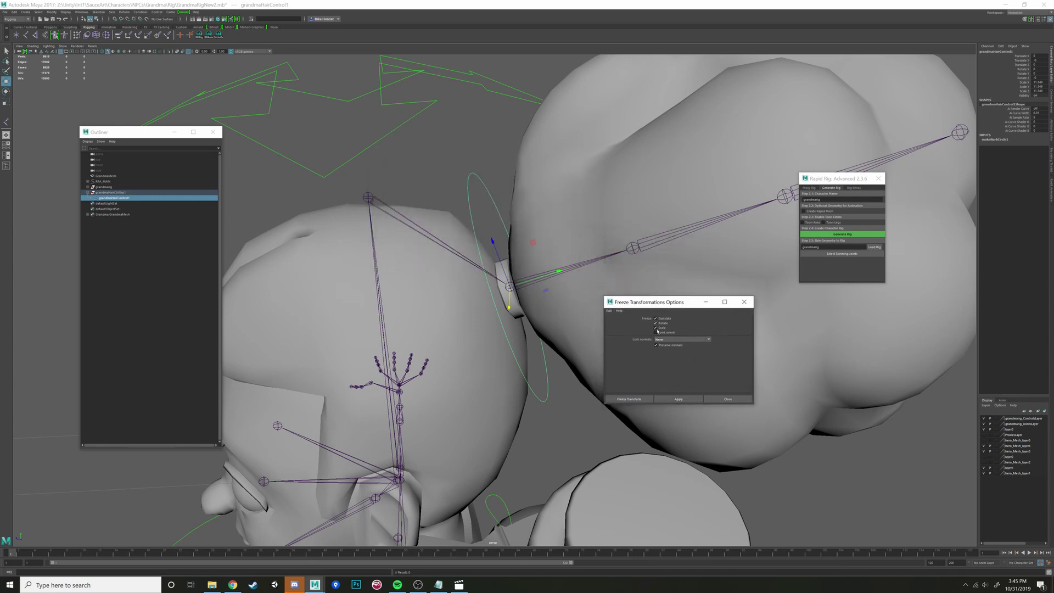
left_click(117, 193)
left_click(117, 198)
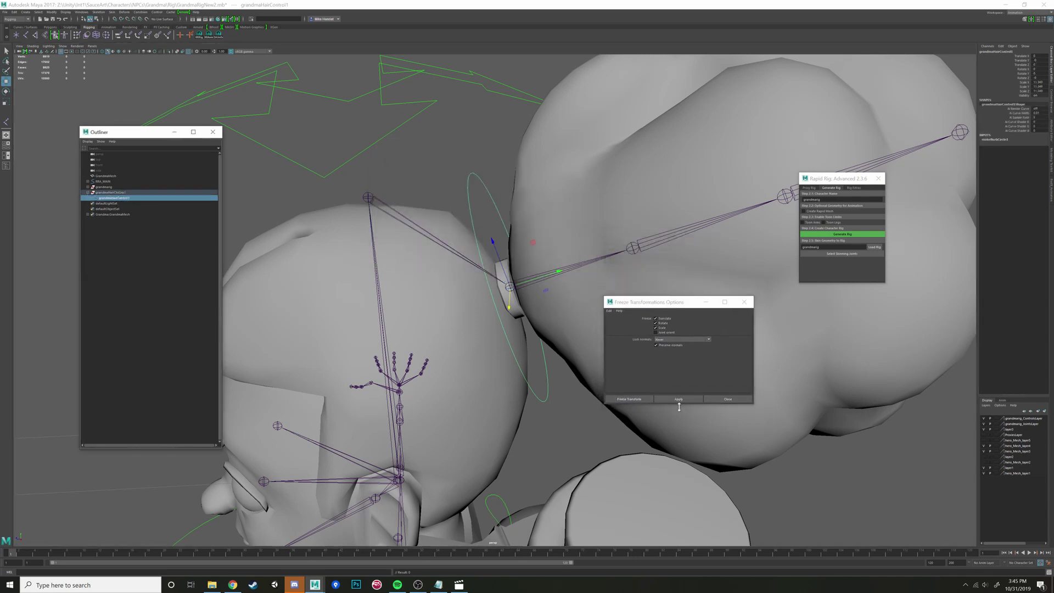
left_click(628, 399)
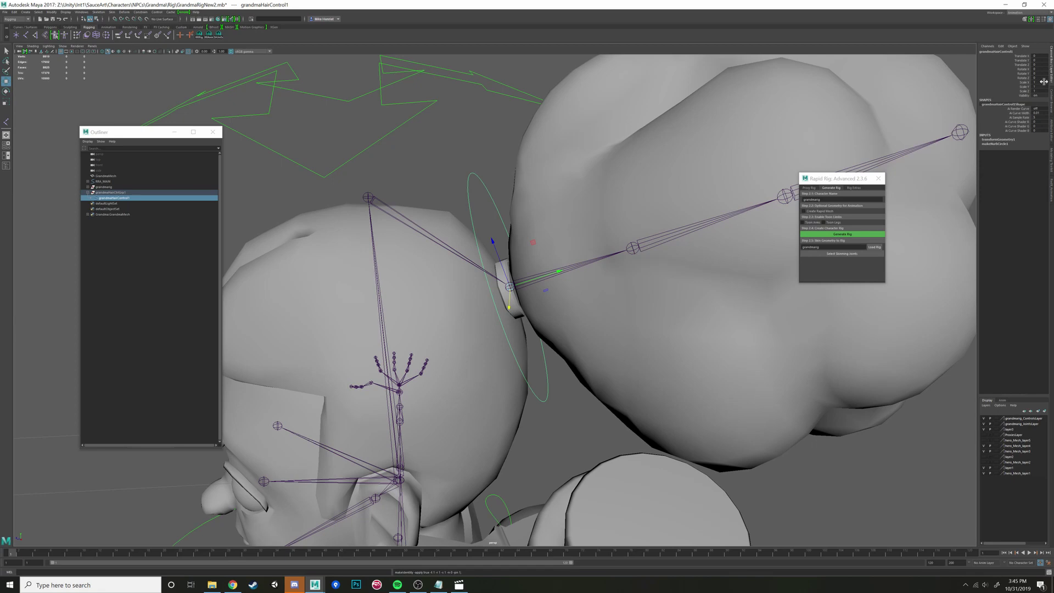
Step: Compare the transform values of grandmaHairCtrlGrp1 and grandmaHairControl1 and examine the circle's placement around the bun's base joint
left_click_drag(531, 175, 540, 274, "alt")
left_click(120, 193)
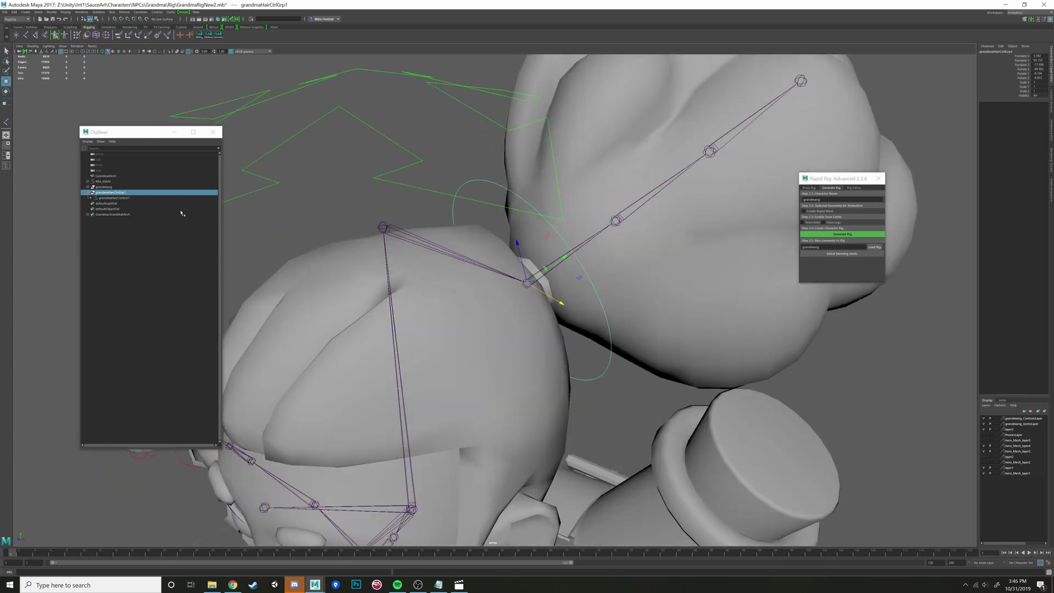
left_click(115, 198)
left_click(118, 192)
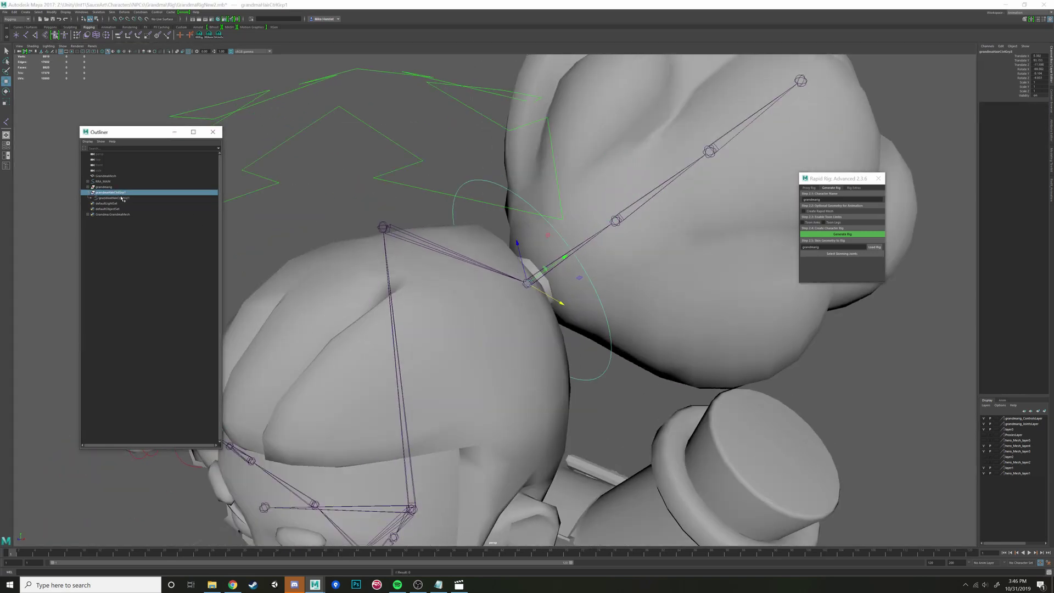
left_click(121, 198)
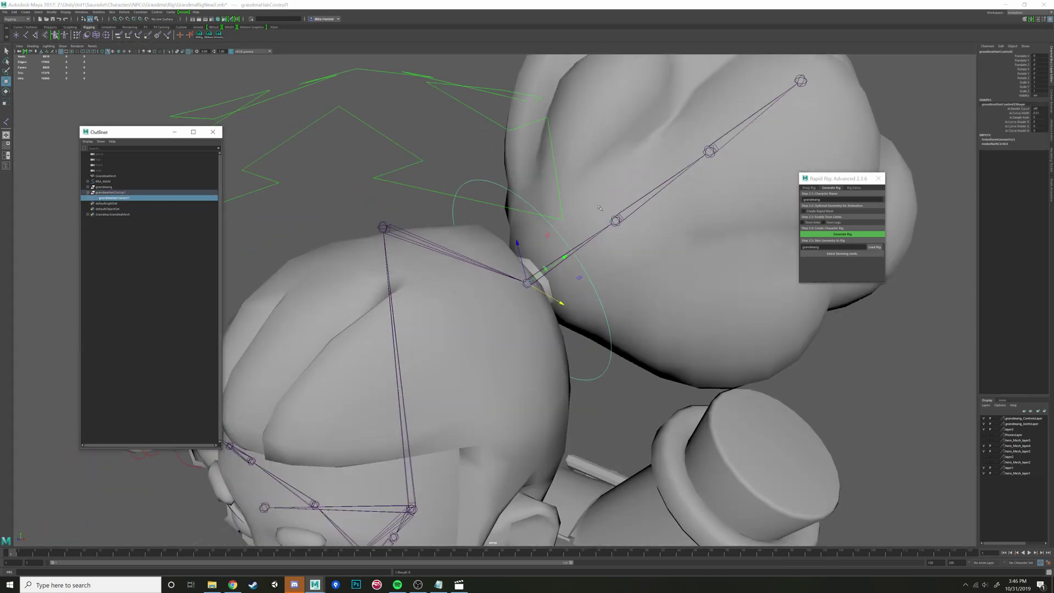
left_click_drag(600, 207, 618, 240, "alt")
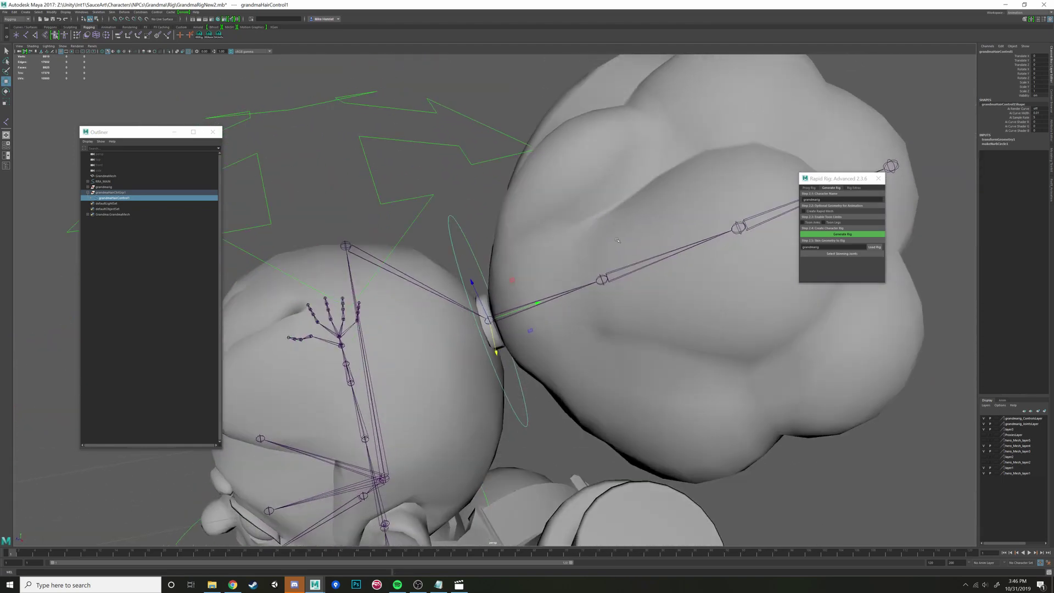
left_click_drag(677, 243, 576, 274, "alt")
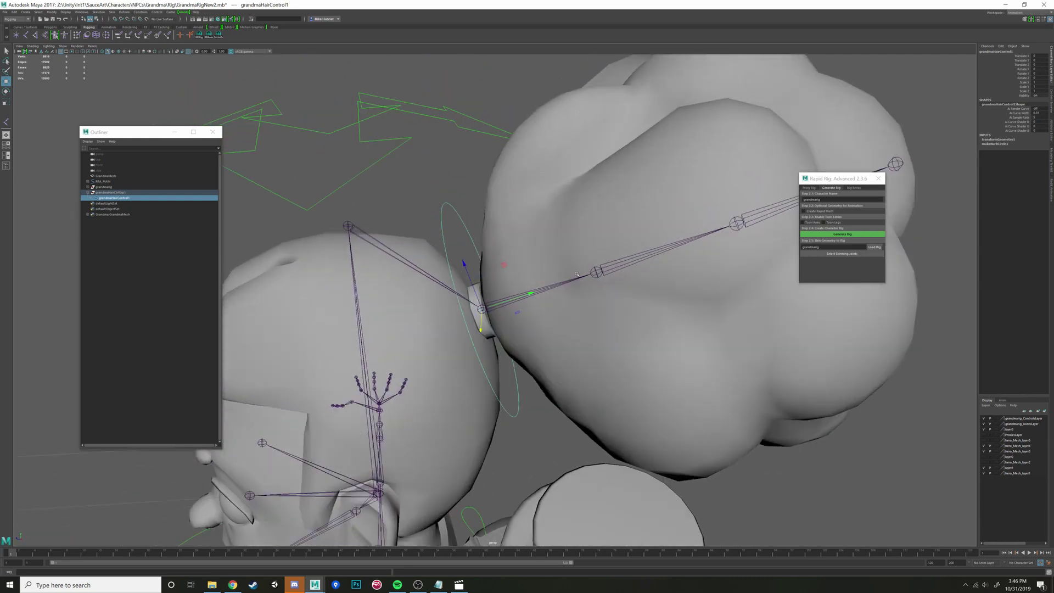
Step: Duplicate grandmaHairControl1, snap the copy to the second hair bun joint, and enlarge it to surround the bun
left_click(121, 198)
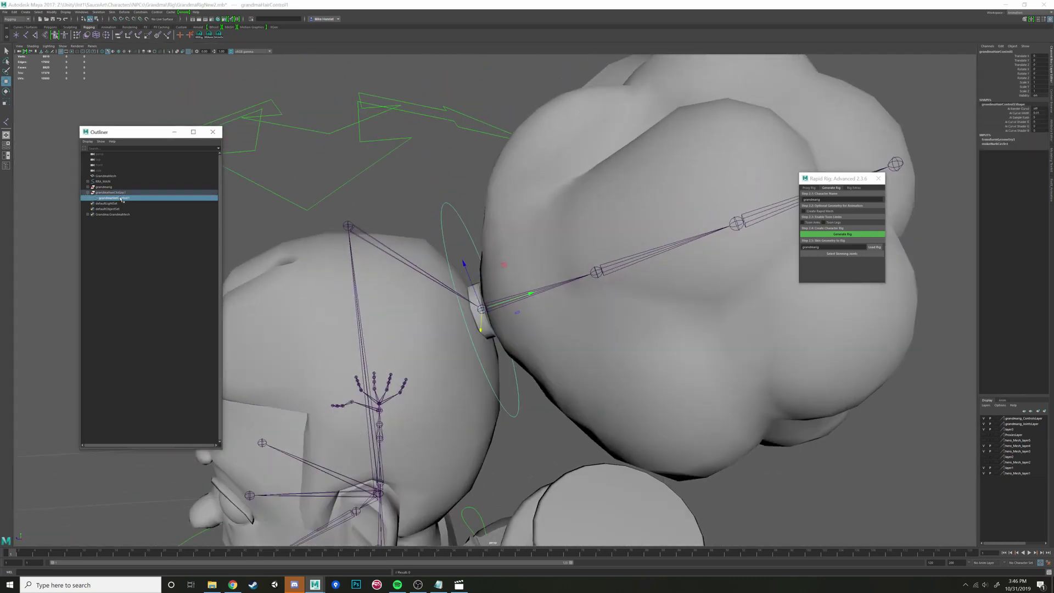
left_click(458, 239)
left_click(458, 215)
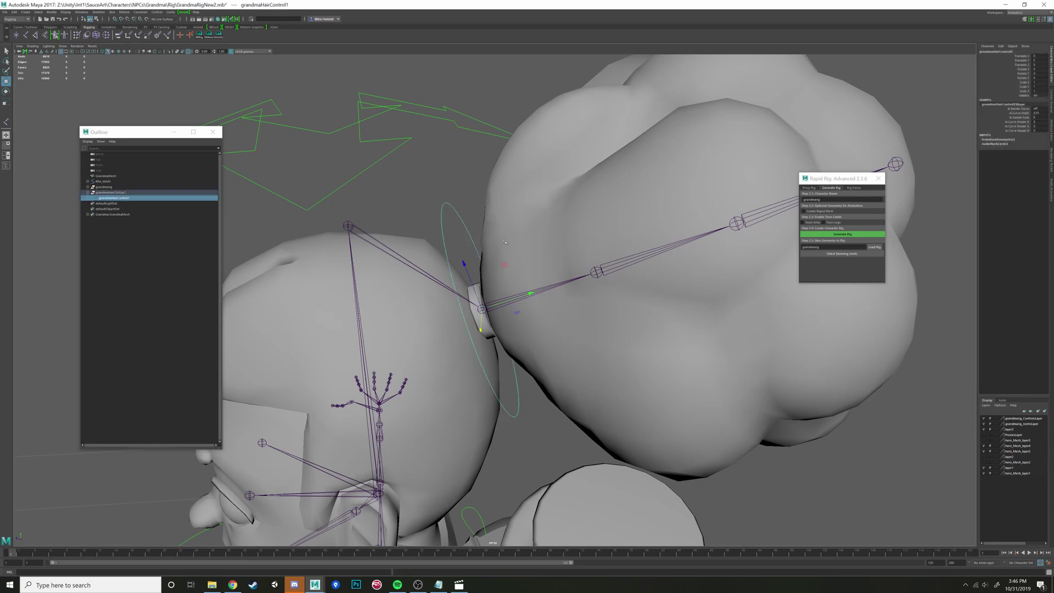
key("ctrl+d")
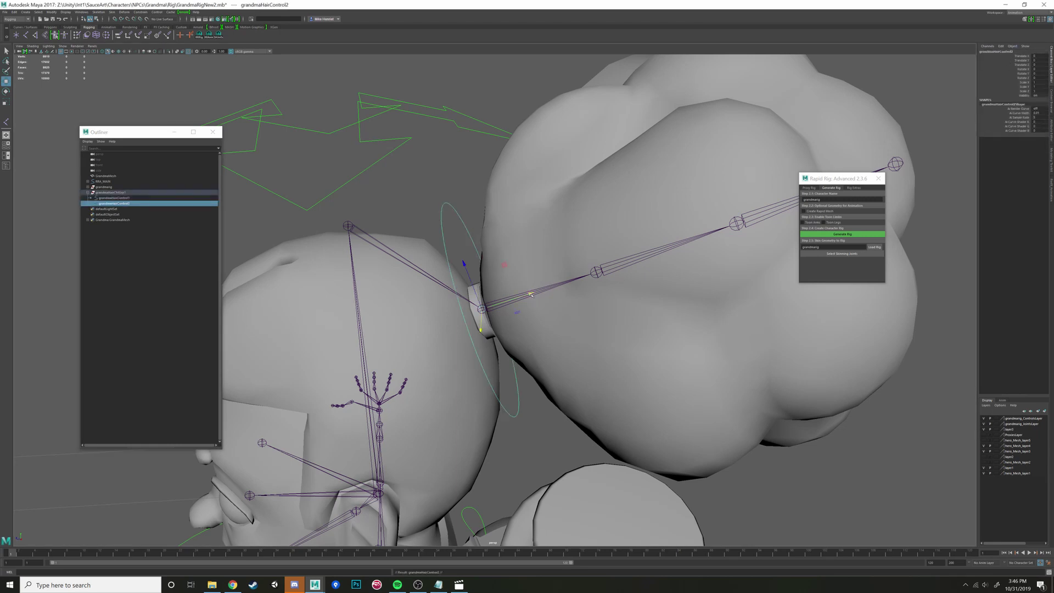
left_click_drag(531, 295, 596, 271)
key("v")
key("r")
scroll(598, 271, "up", 5)
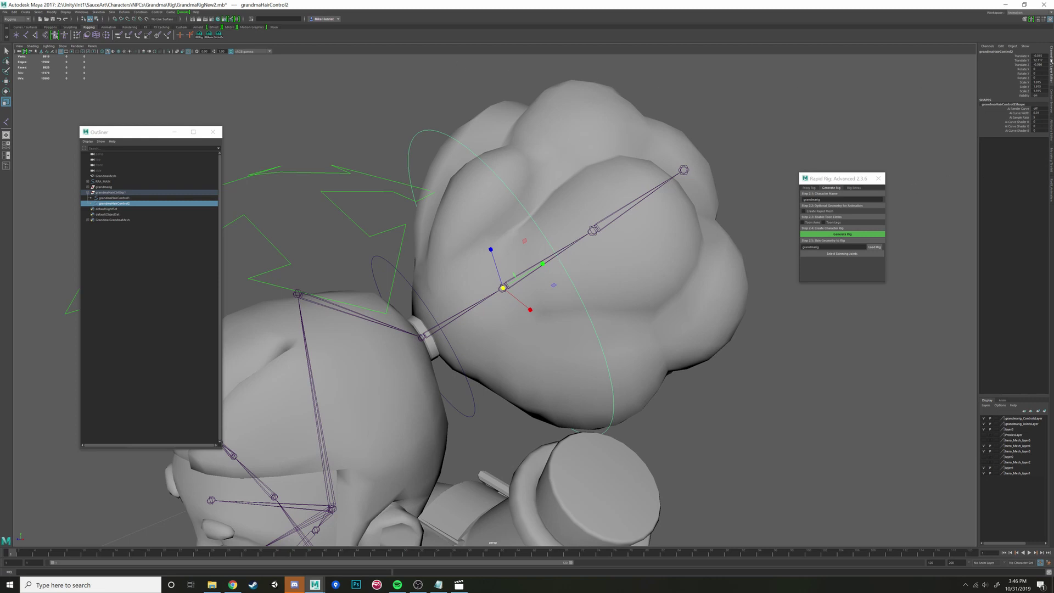
Step: Freeze the transformations of the second hair control circle and close the freeze options
left_click(52, 13)
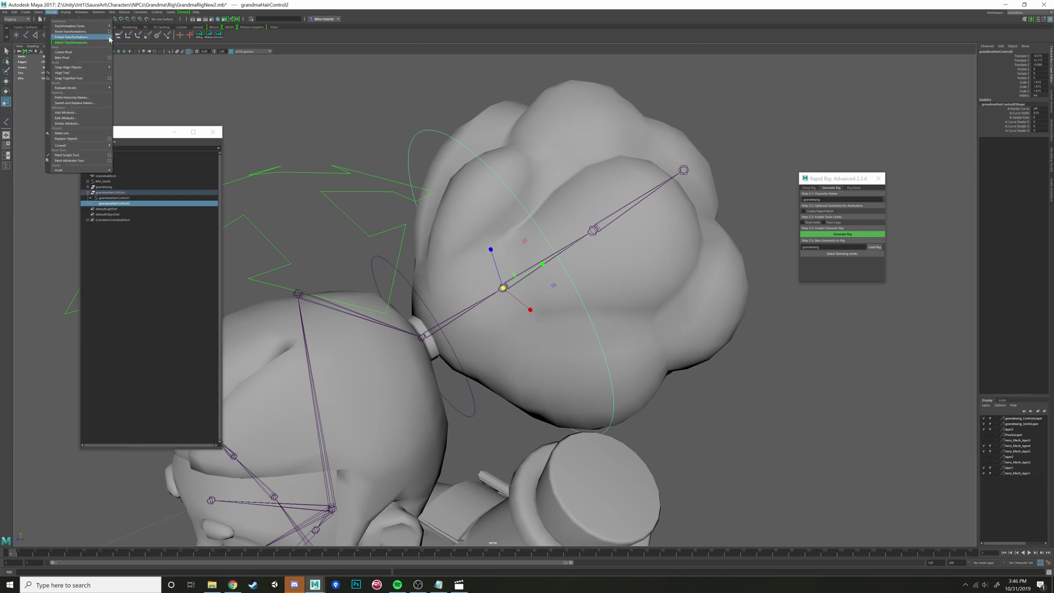
left_click(109, 38)
left_click(674, 399)
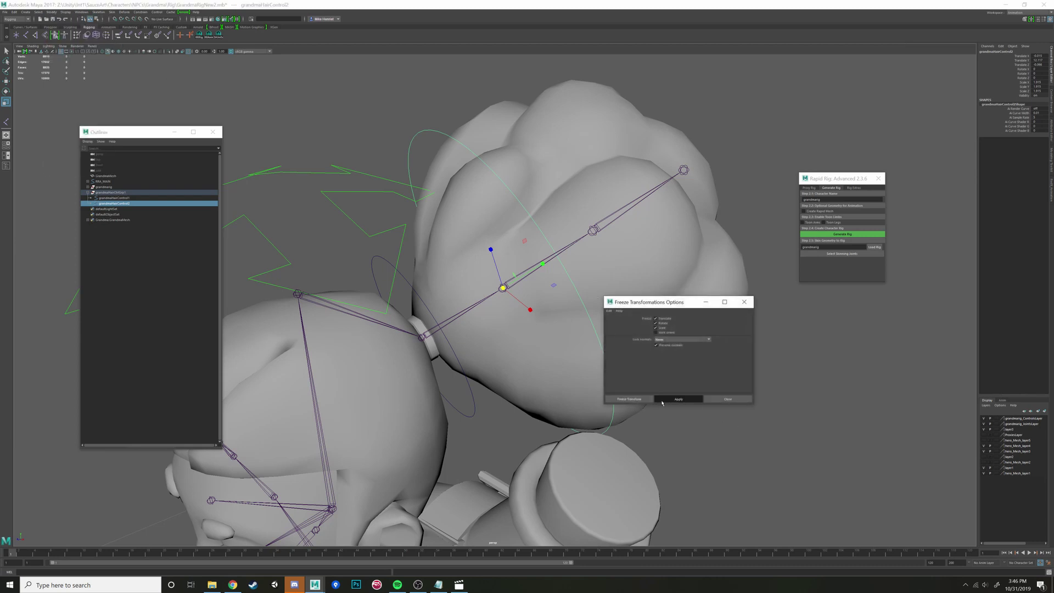
left_click(745, 302)
left_click_drag(764, 320, 739, 333, "alt")
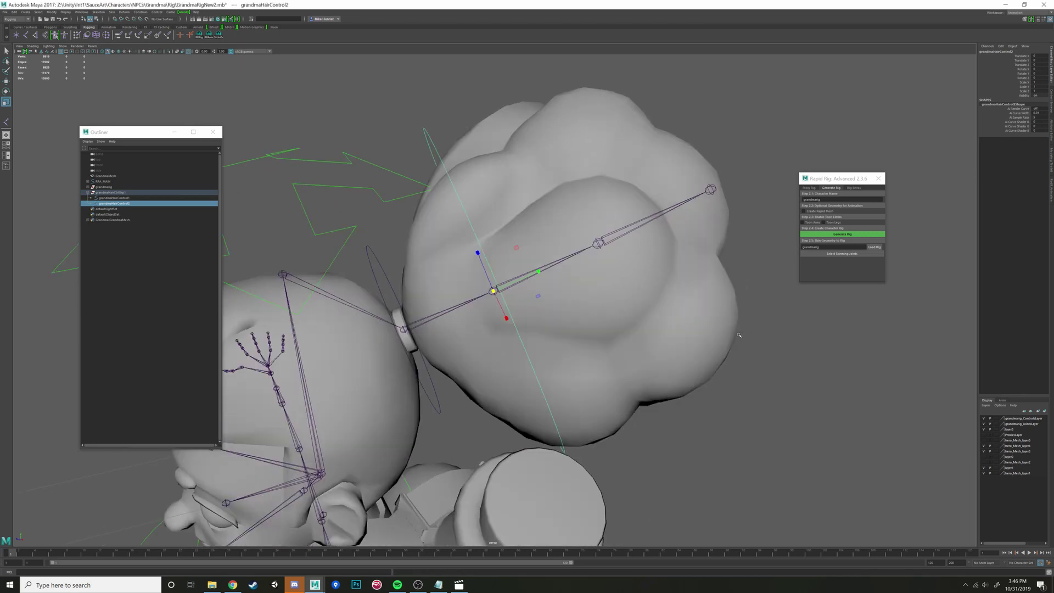
Step: Duplicate the second hair control circle, snap the copy to the third bun joint, and scale it to fit around the bun
key("ctrl+d")
key("w")
left_click_drag(539, 271, 642, 225)
left_click_drag(590, 248, 612, 244)
key("r")
left_click_drag(615, 247, 583, 249, "alt")
right_click_drag(585, 247, 625, 174, "alt")
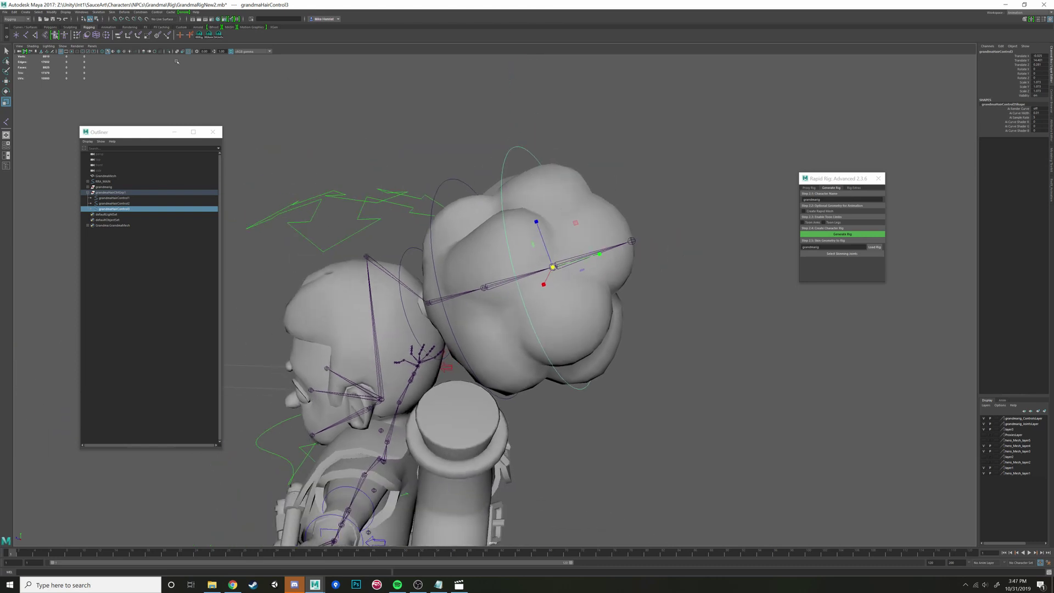
Step: Freeze the transformations of the third hair control circle
left_click(51, 12)
left_click(71, 37)
left_click_drag(574, 95, 385, 283, "alt")
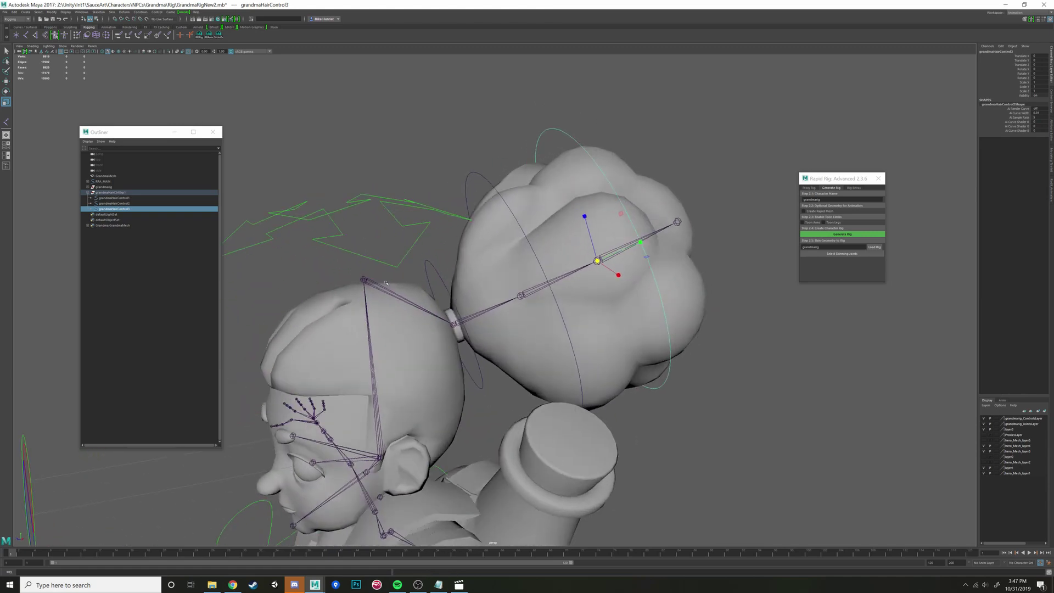
Step: Try moving grandmaHairCtrlGrp1 together with its three hair controls and undo the move
left_click(434, 267)
left_click(114, 192)
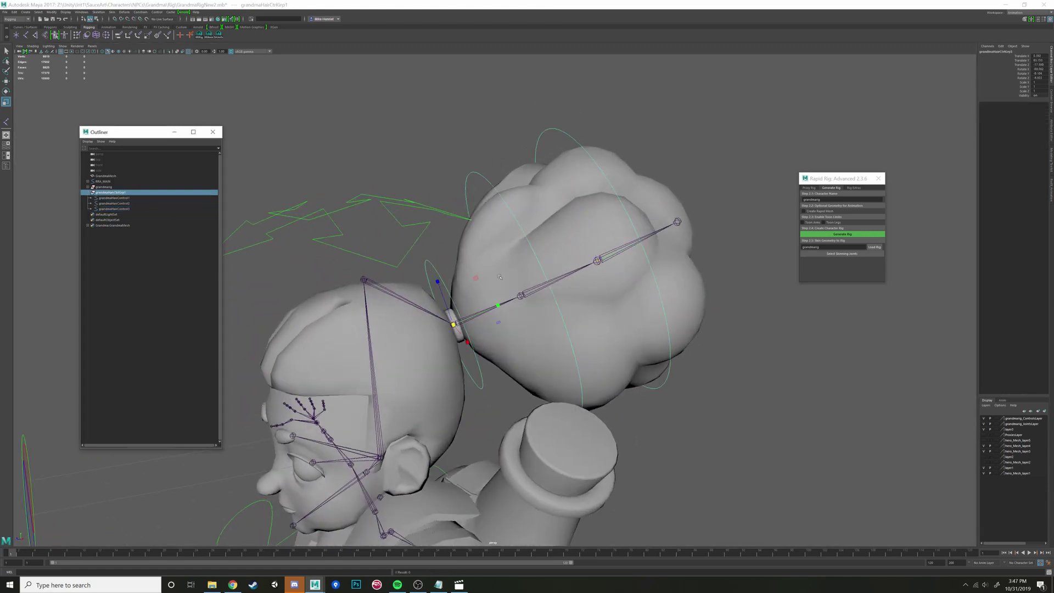
key("w")
scroll(499, 277, "down", 3)
left_click_drag(499, 277, 444, 203, "alt")
scroll(524, 250, "up", 2)
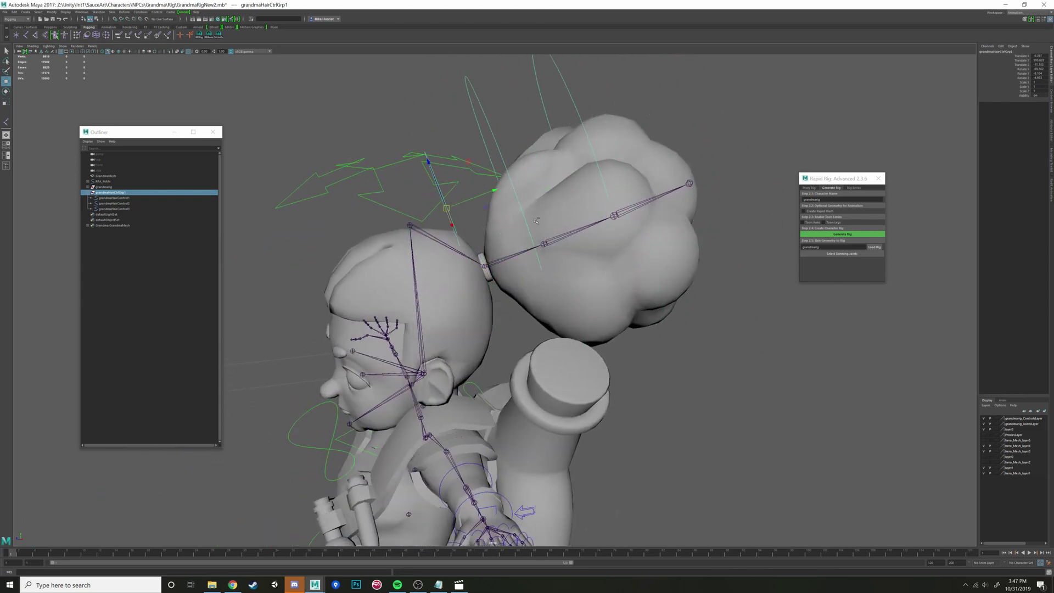
key("ctrl+z")
Step: Test-rotate the rig's root control grandmarig_ROOTC, check whether the hair circles follow, and undo the rotation
left_click_drag(497, 260, 494, 223, "alt")
right_click_drag(494, 222, 509, 223, "alt")
left_click_drag(511, 220, 510, 220, "alt")
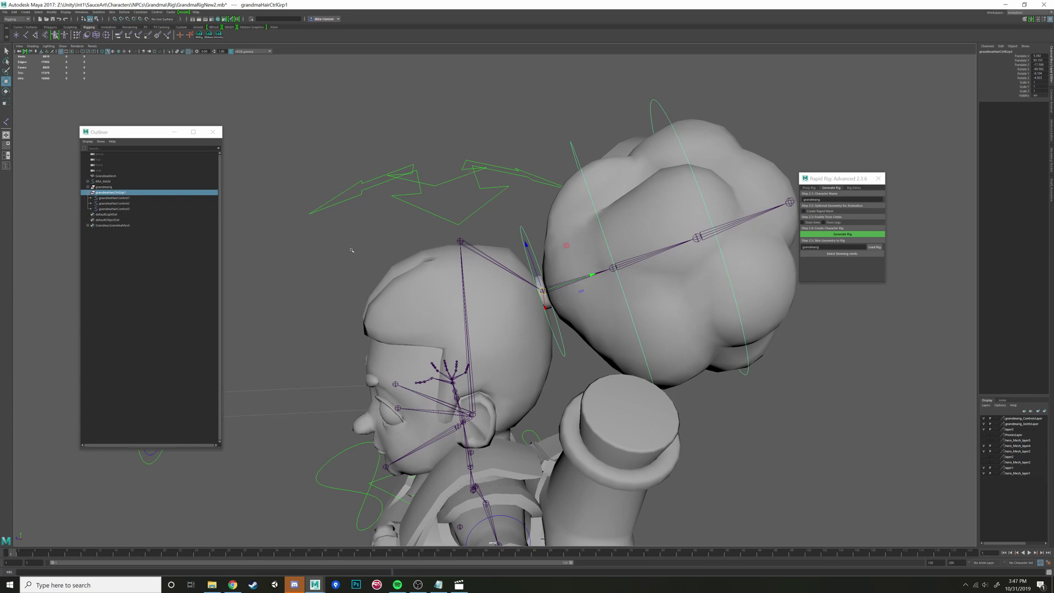
scroll(351, 250, "down", 10)
left_click(473, 374)
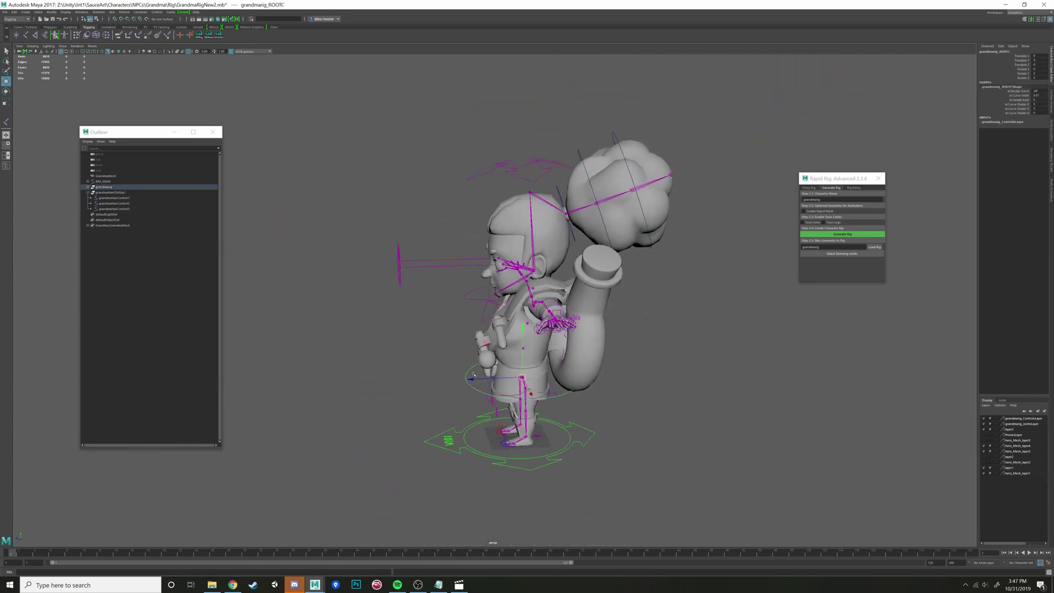
key("e")
mouse_move(473, 374)
left_mouse_down()
mouse_move(488, 351)
mouse_move(481, 363)
left_mouse_up()
left_click_drag(363, 229, 378, 234, "alt")
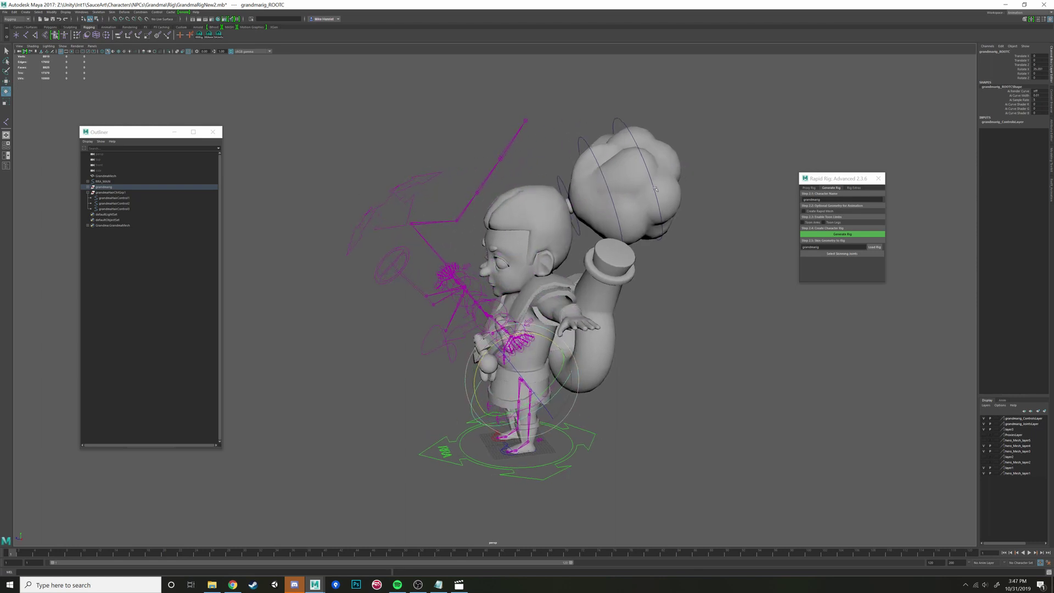
scroll(596, 199, "up", 8)
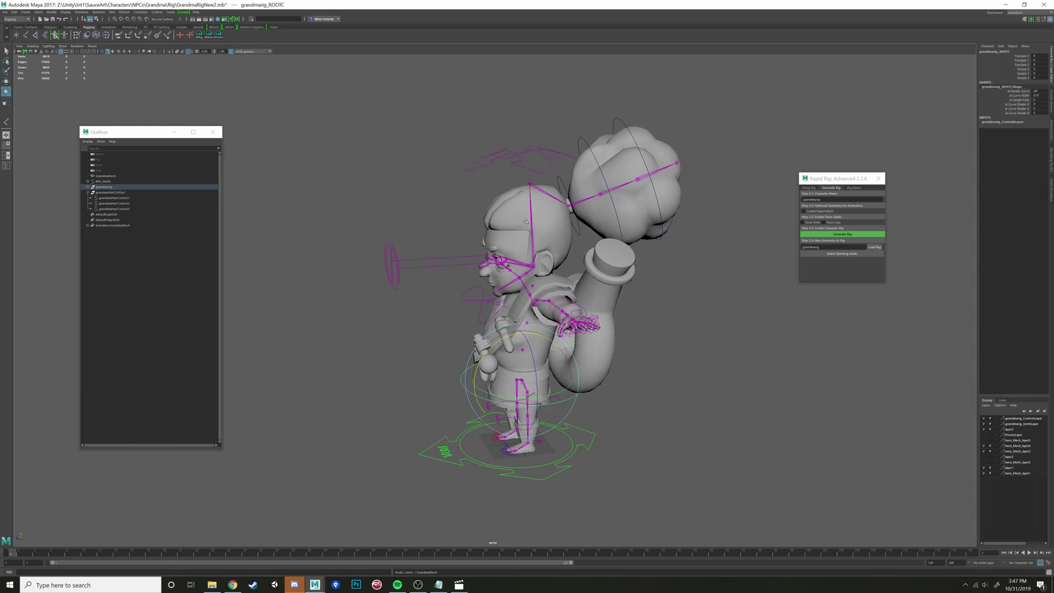
left_click(498, 204)
Step: Parent grandmaHairCtrlGrp1 under the head control grandmarig_HeadC
scroll(496, 201, "up", 1)
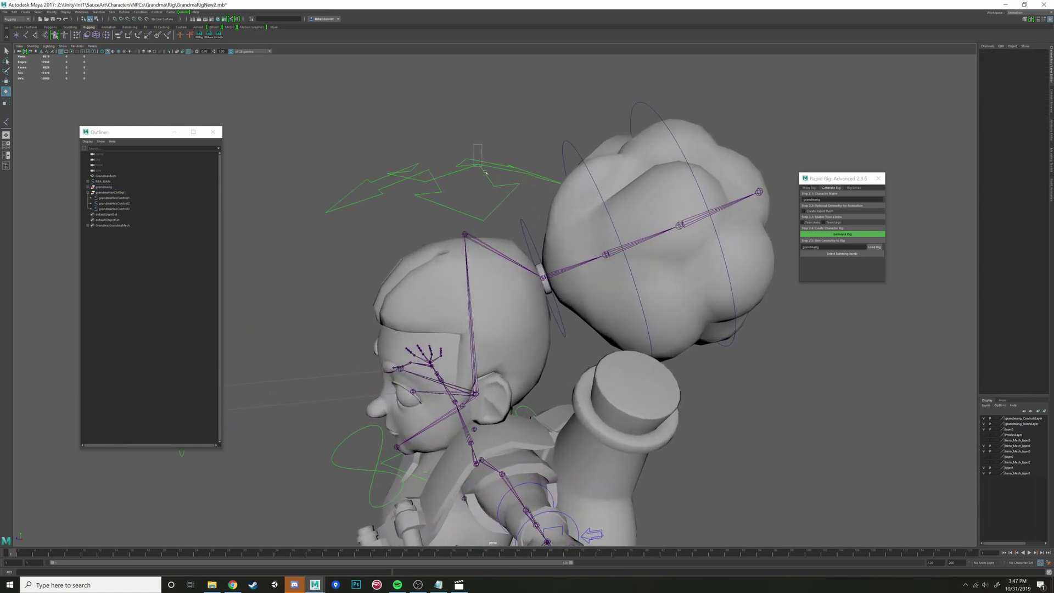
left_click(477, 162)
middle_click_drag(503, 203, 505, 231, "alt")
scroll(505, 231, "up", 3)
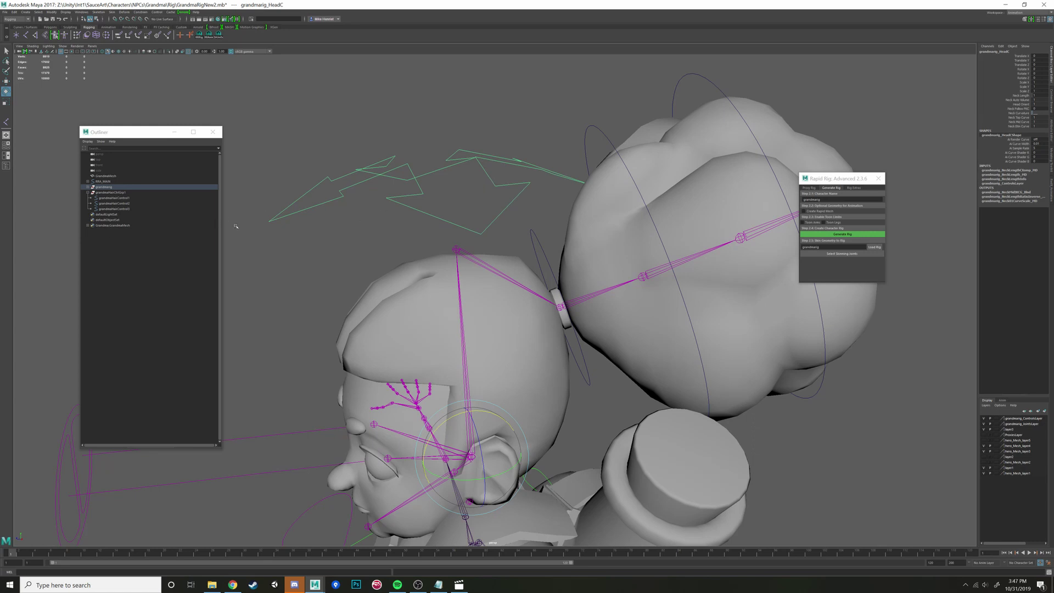
left_click(116, 193)
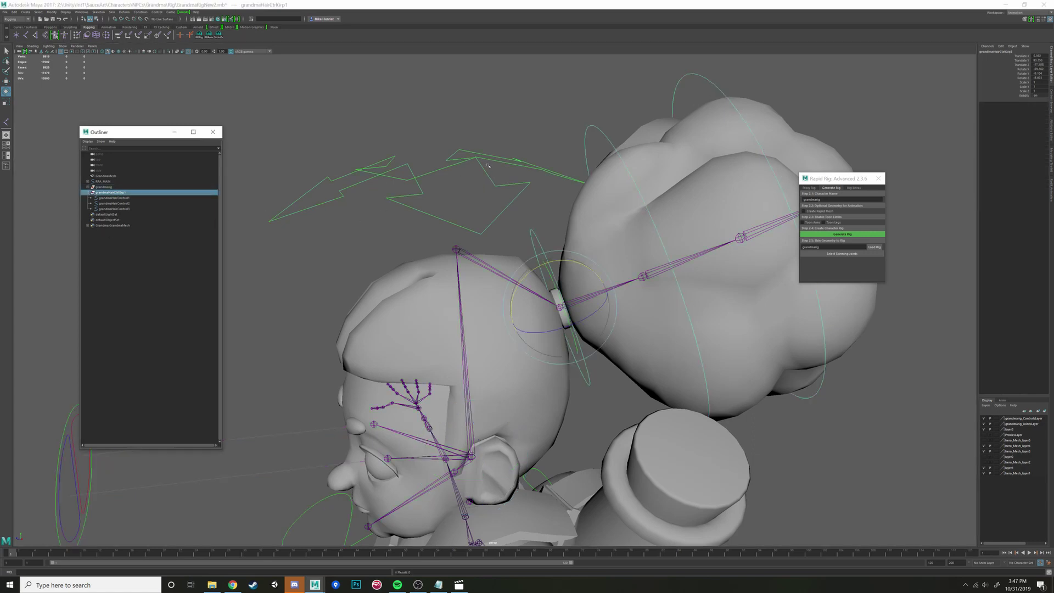
left_click(121, 192)
left_click(479, 163, "shift")
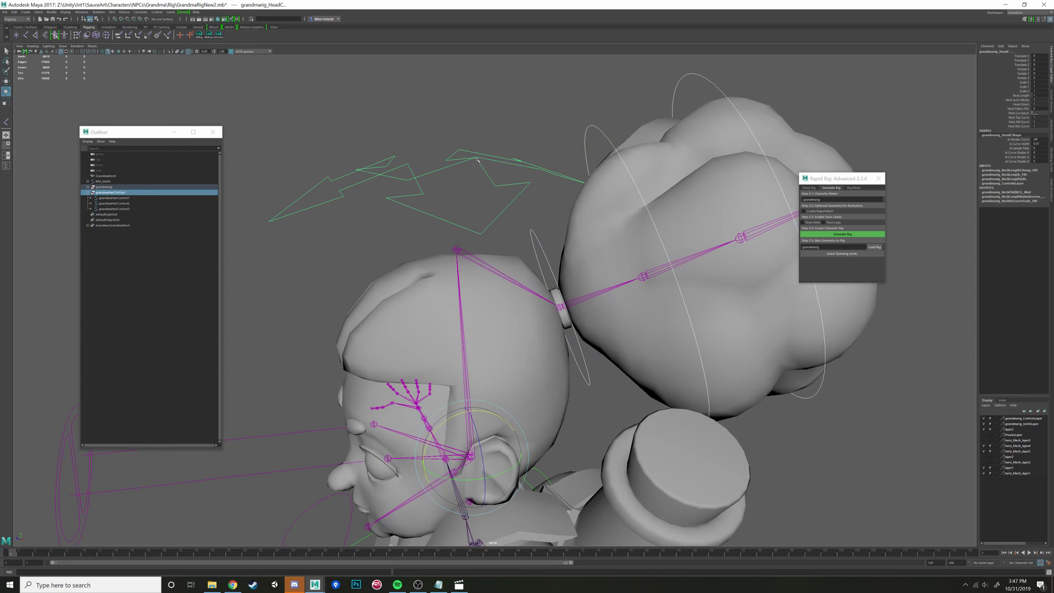
key("p")
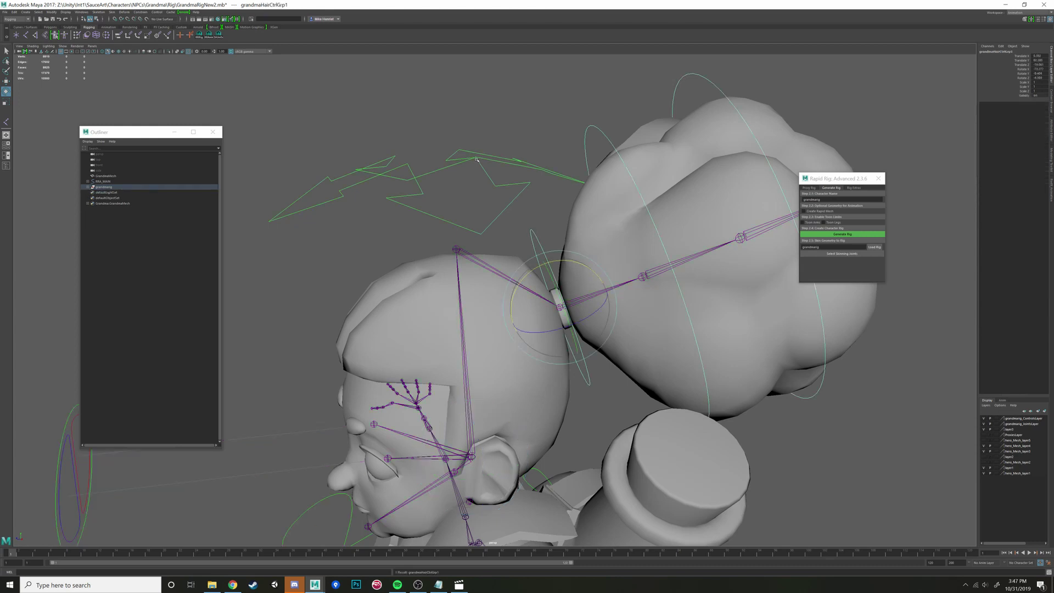
Step: Test-rotate the head control to check that the hair circles follow, and undo the rotation
left_click(473, 153)
scroll(474, 253, "down", 6)
left_click_drag(474, 253, 377, 318)
key("ctrl+z")
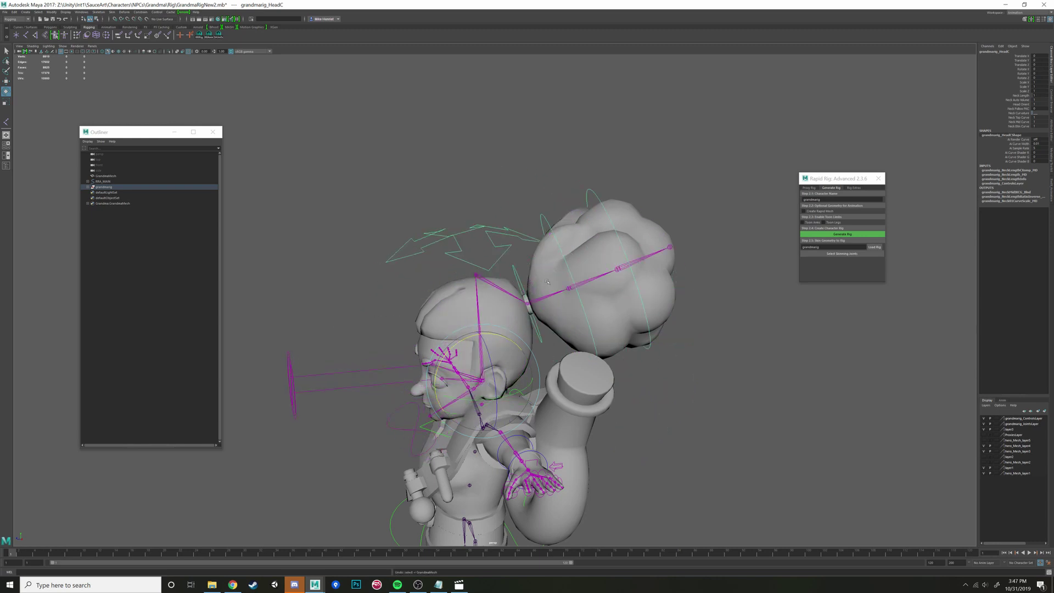
Step: Test-rotate grandmaHairControl1 at the base of the hair bun and undo the rotation
middle_click_drag(603, 281, 574, 250, "alt")
right_click_drag(574, 250, 673, 230, "alt")
left_click(473, 173)
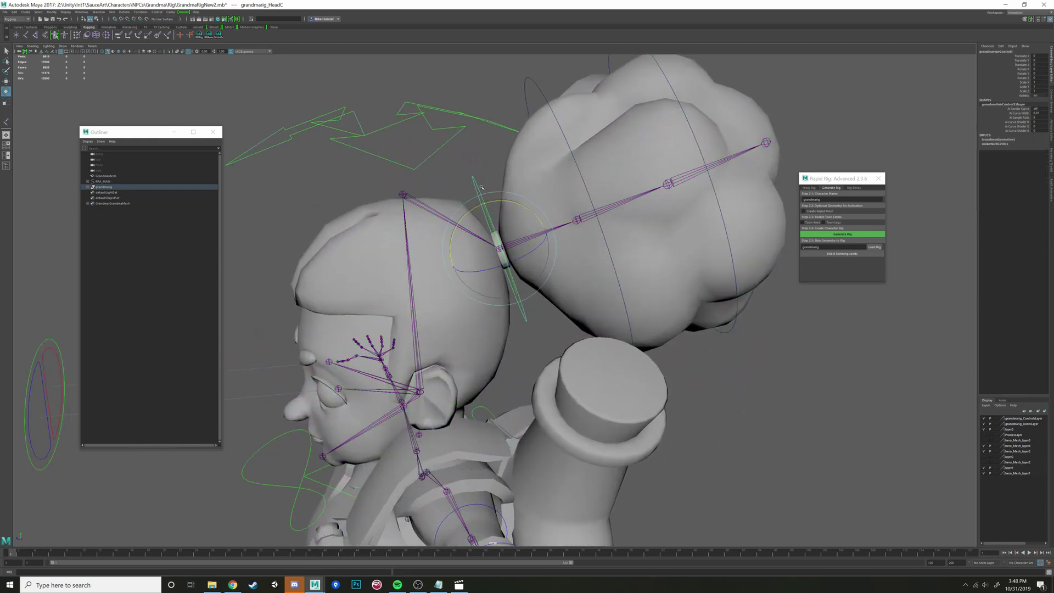
middle_click_drag(499, 168, 491, 218, "alt")
left_click_drag(493, 250, 486, 222)
key("ctrl+z")
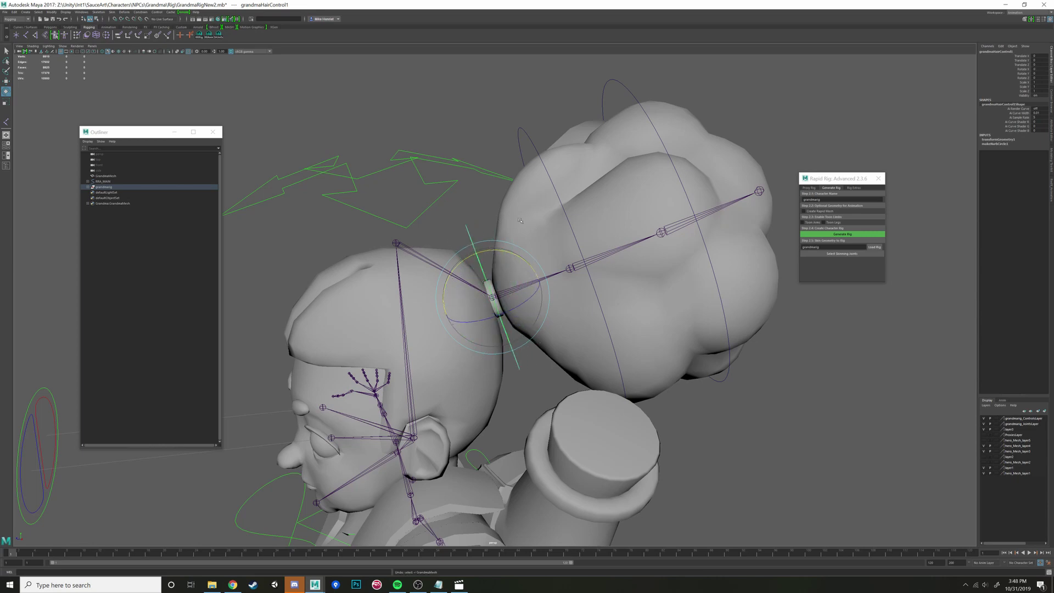
Step: Parent the outer hair circle grandmaHairControl3 under the middle circle grandmaHairControl2
left_click_drag(293, 189, 314, 212, "alt")
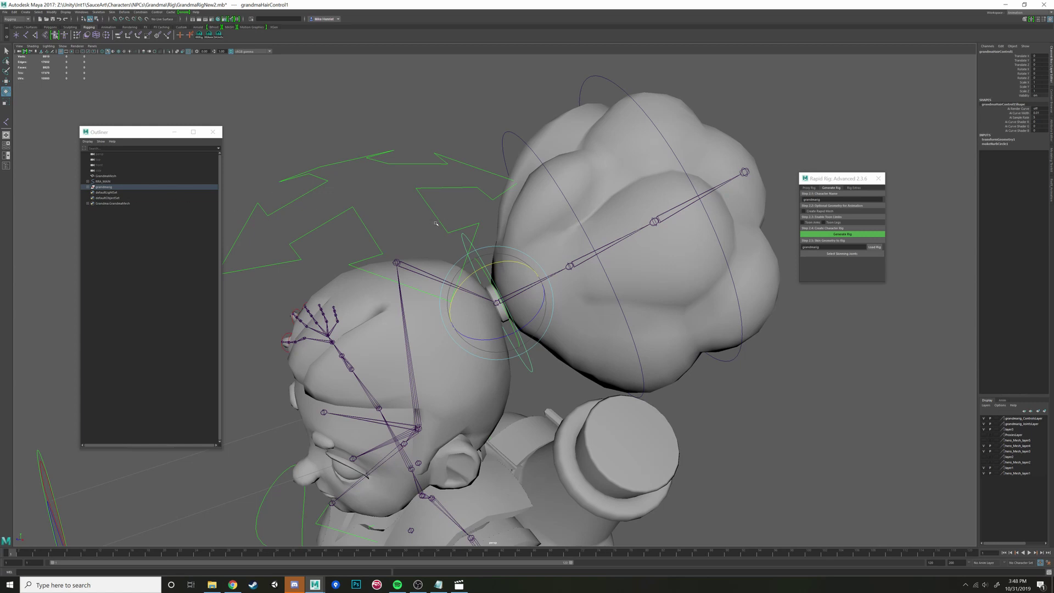
left_click_drag(436, 224, 519, 157, "alt")
left_click(524, 134)
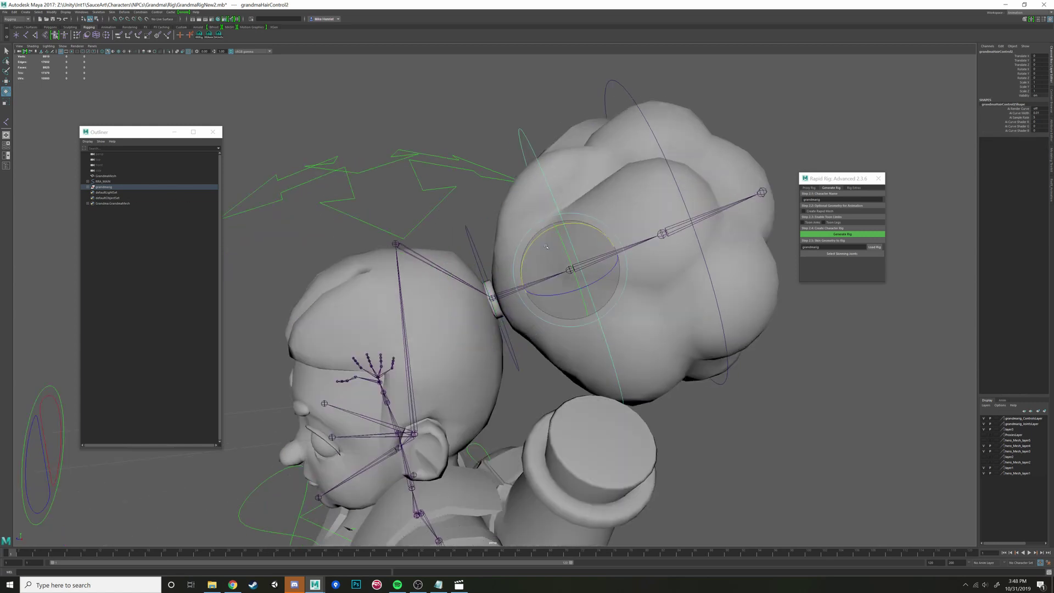
left_click(624, 86)
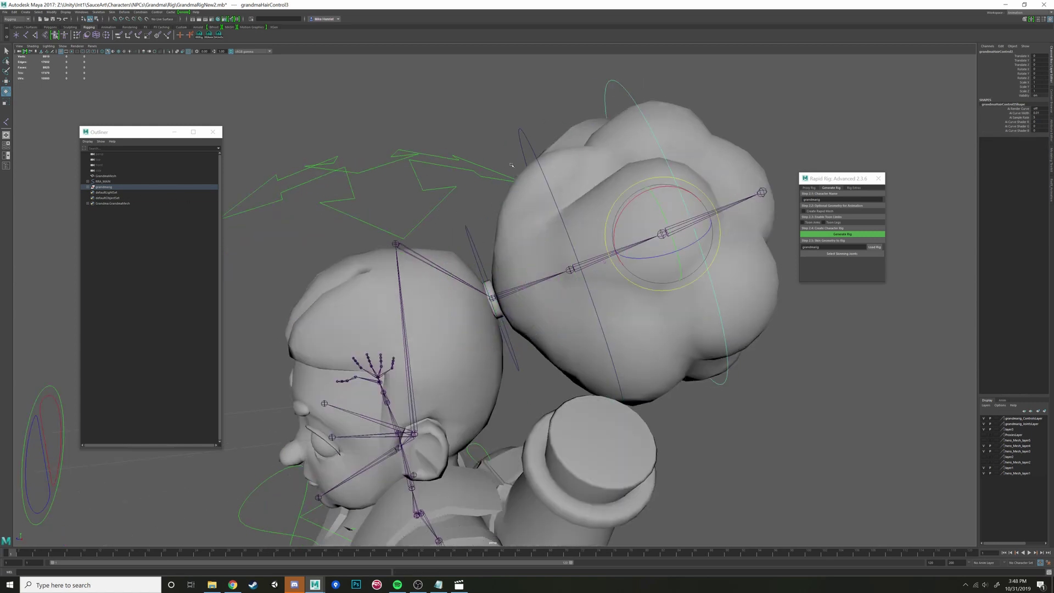
left_click(523, 132)
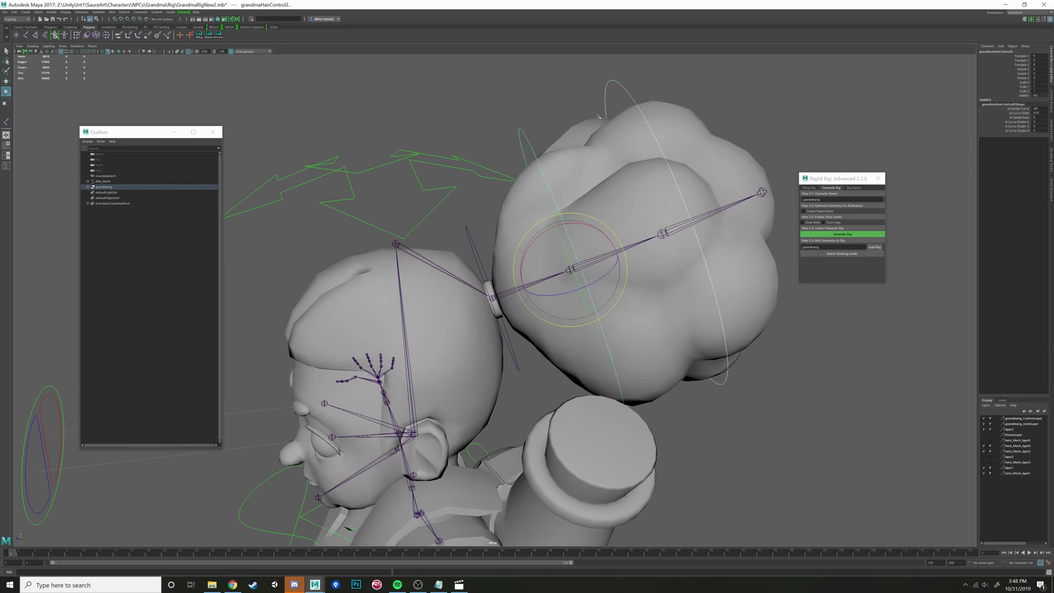
left_click(622, 85)
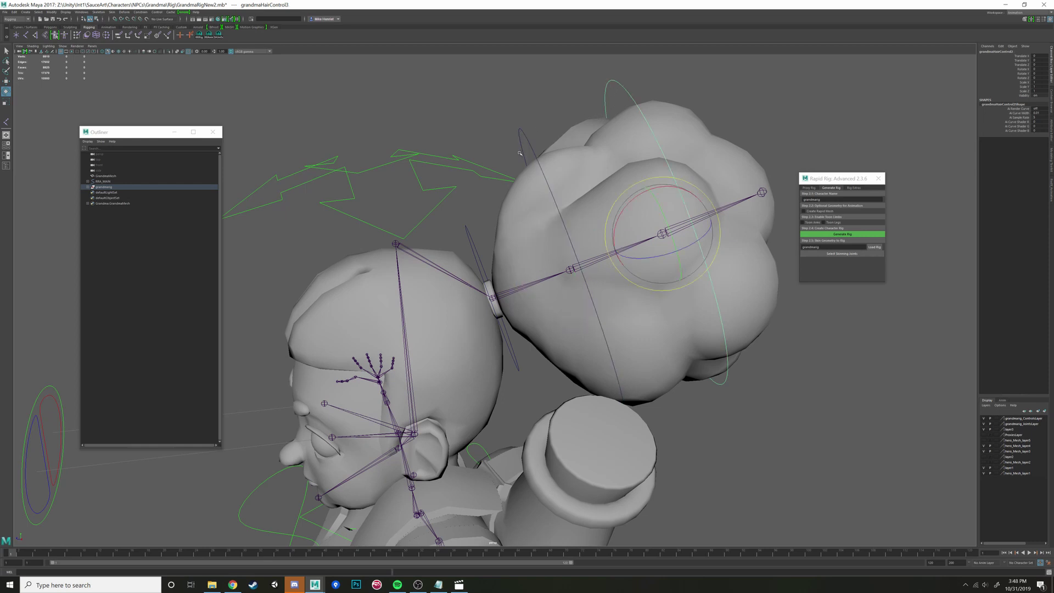
left_click(525, 135)
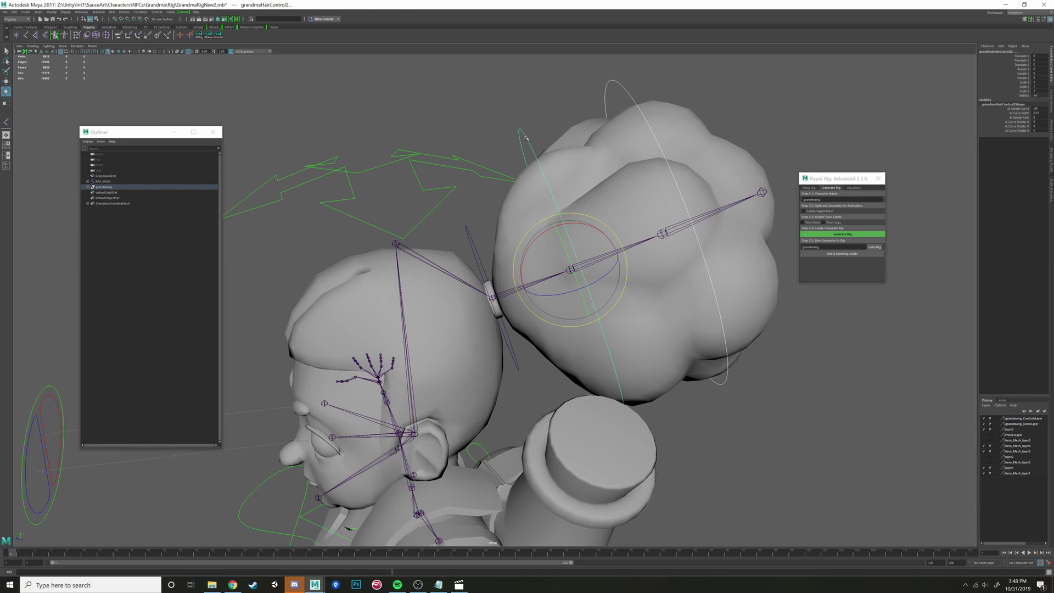
key("ctrl+z")
Step: Test-rotate grandmaHairControl2 to check whether grandmaHairControl3 follows, and undo the rotation
left_click(522, 136)
left_click_drag(554, 231, 537, 143)
key("ctrl+z")
Step: Parent grandmaHairControl2 under grandmaHairControl1, the circle at the base of the hair bun
left_click(527, 121)
left_click(522, 130)
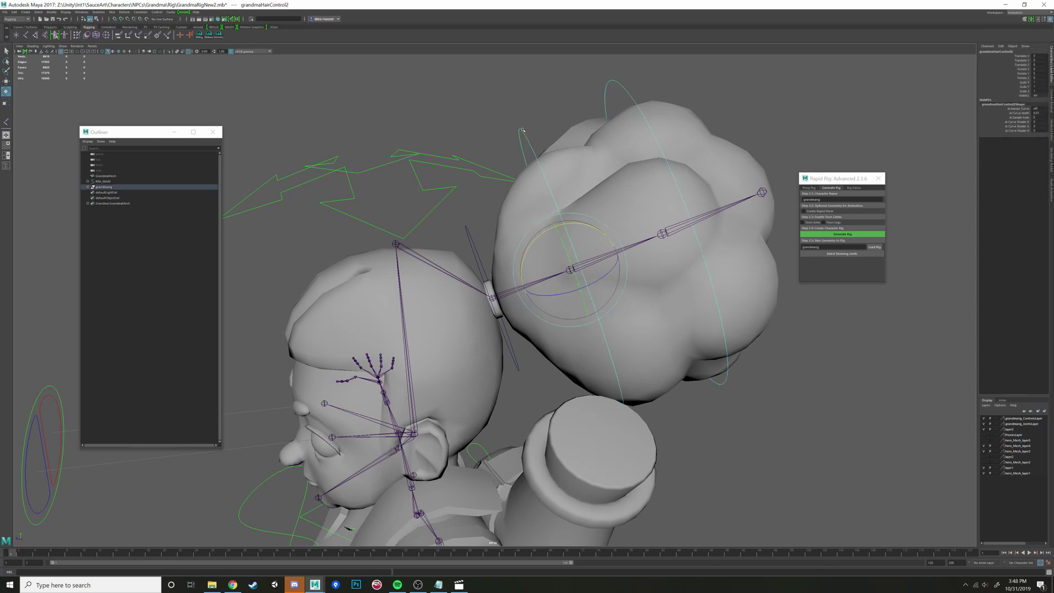
left_click(468, 234)
key("p")
Step: Test-rotate grandmaHairControl1, undo the rotation, and check the chain by selecting grandmaHairControl2 and grandmaHairControl3
left_click(465, 229)
left_click(467, 233)
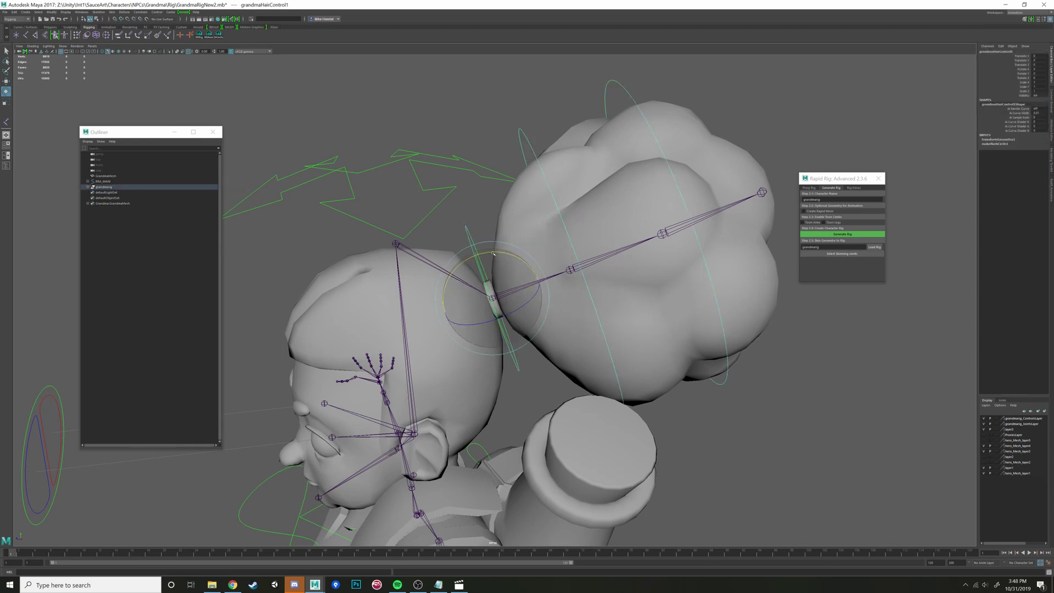
mouse_move(492, 251)
left_mouse_down()
mouse_move(449, 256)
mouse_move(504, 248)
left_mouse_up()
key("ctrl+z")
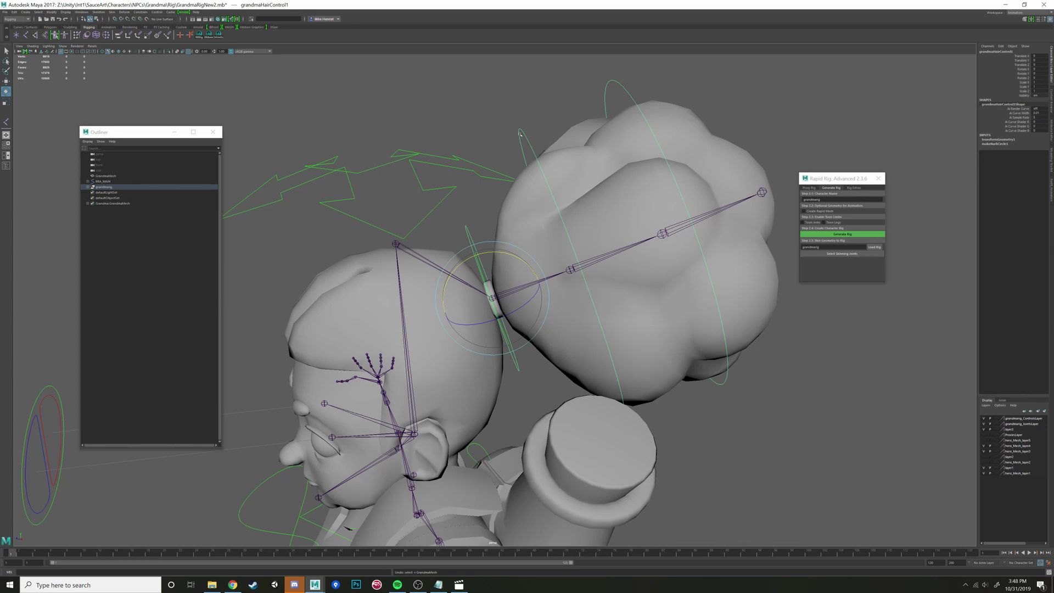
left_click(521, 133)
left_click(606, 88)
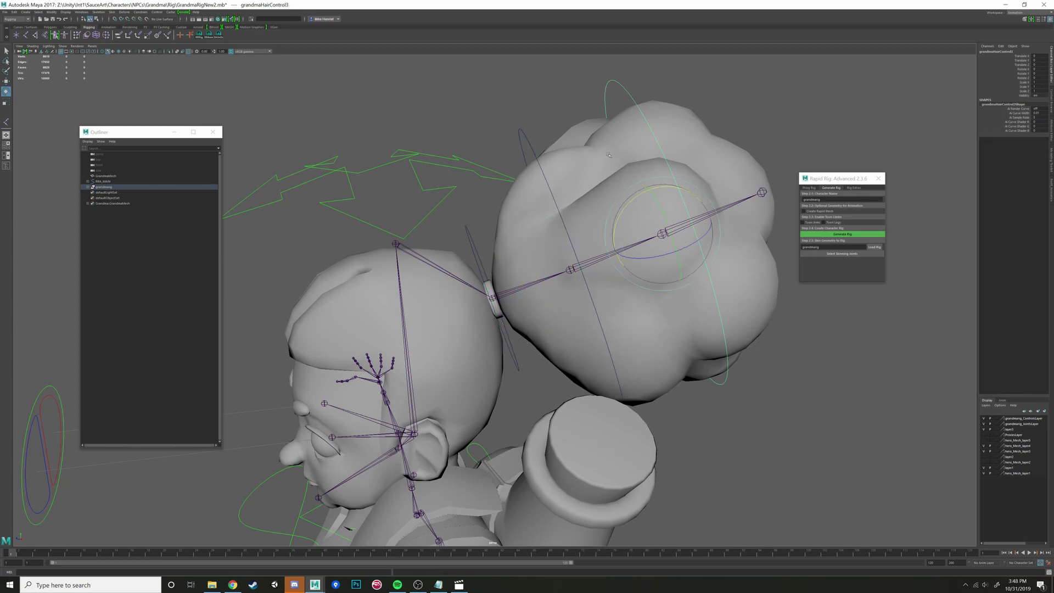
Step: Test-rotate the head control grandmarig_HeadC and then grandmaHairControl2 to check the hair hierarchy, and undo both rotations
middle_click_drag(608, 155, 549, 170, "alt")
left_click_drag(641, 247, 493, 263, "alt")
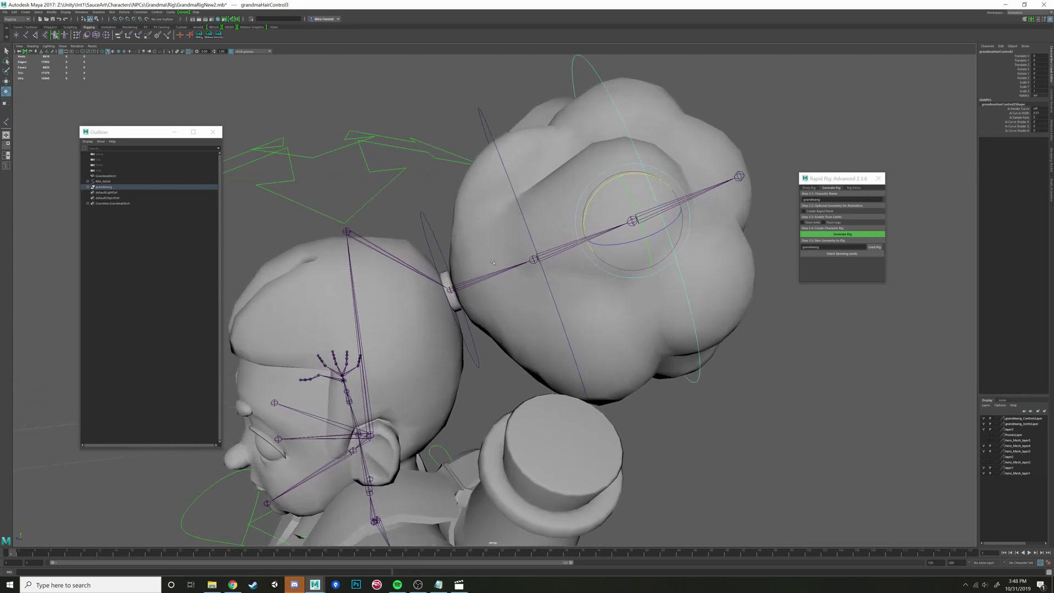
left_click(389, 187)
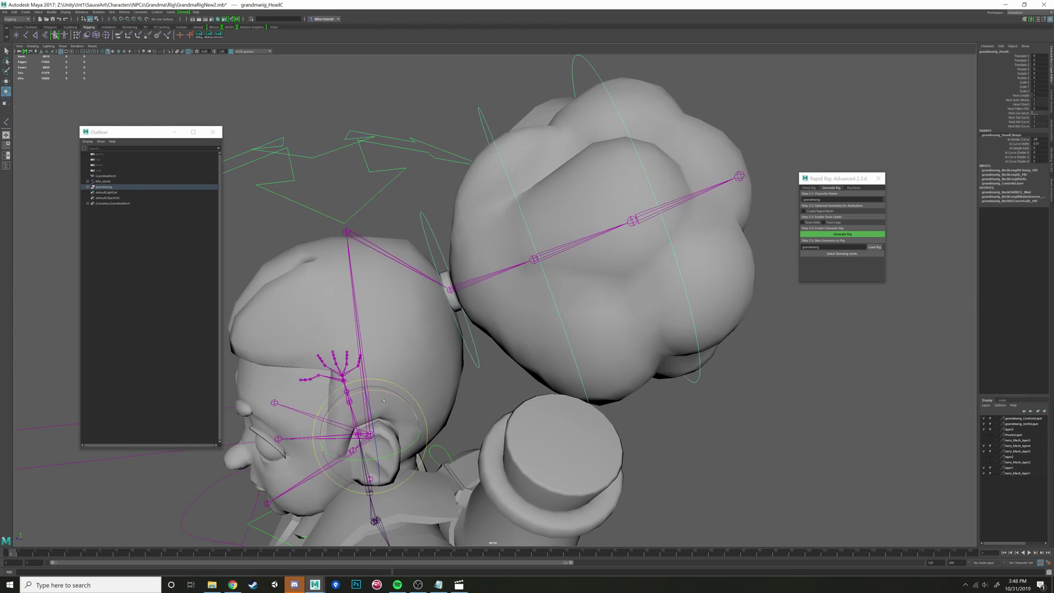
left_click_drag(384, 405, 353, 397)
left_click(357, 127)
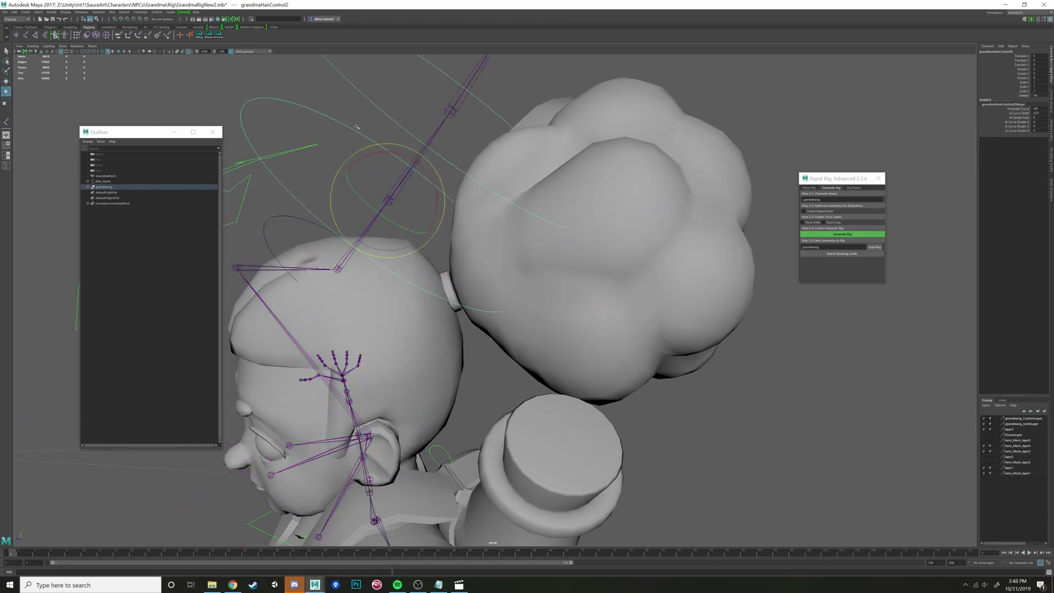
left_click_drag(385, 241, 407, 197)
key("ctrl+z")
key("ctrl+z")
key("ctrl+z")
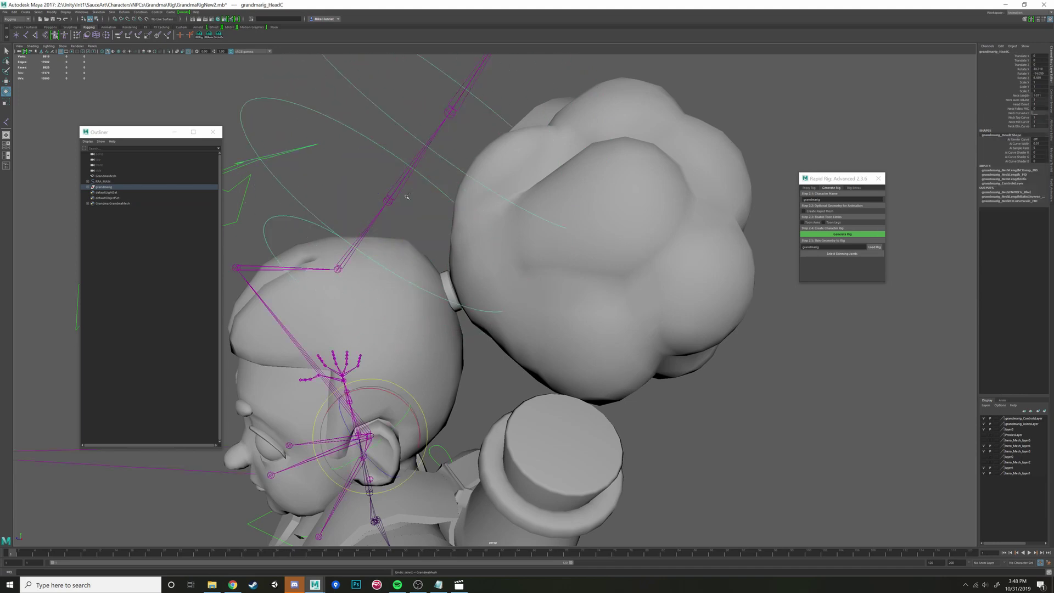
Step: Select grandmaHairControl1 at the base of the hair bun and activate the Move tool
middle_click_drag(438, 212, 491, 213, "alt")
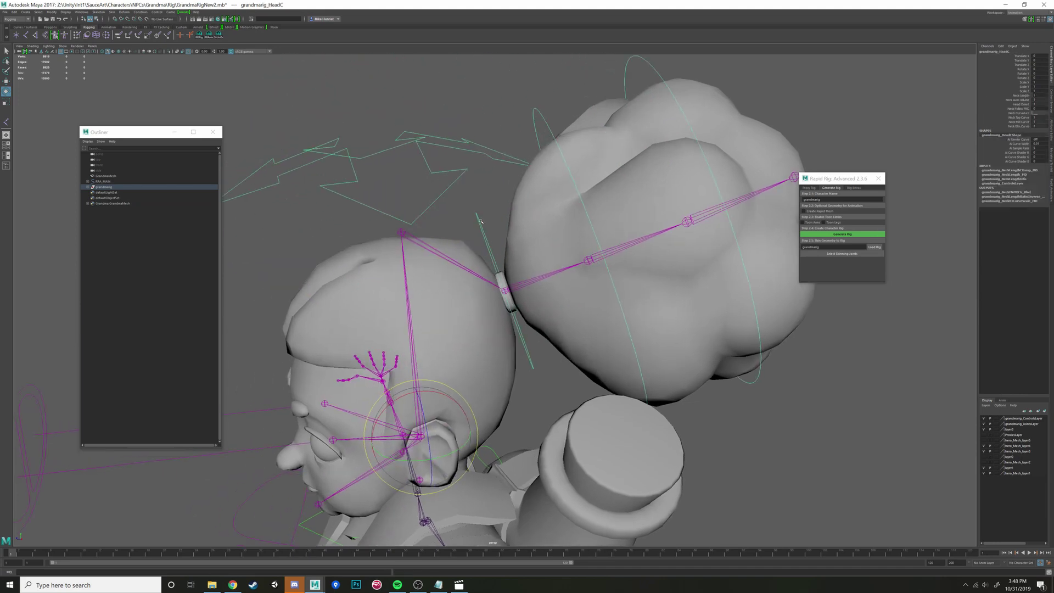
left_click(480, 221)
left_click_drag(481, 222, 524, 247, "alt")
key("w")
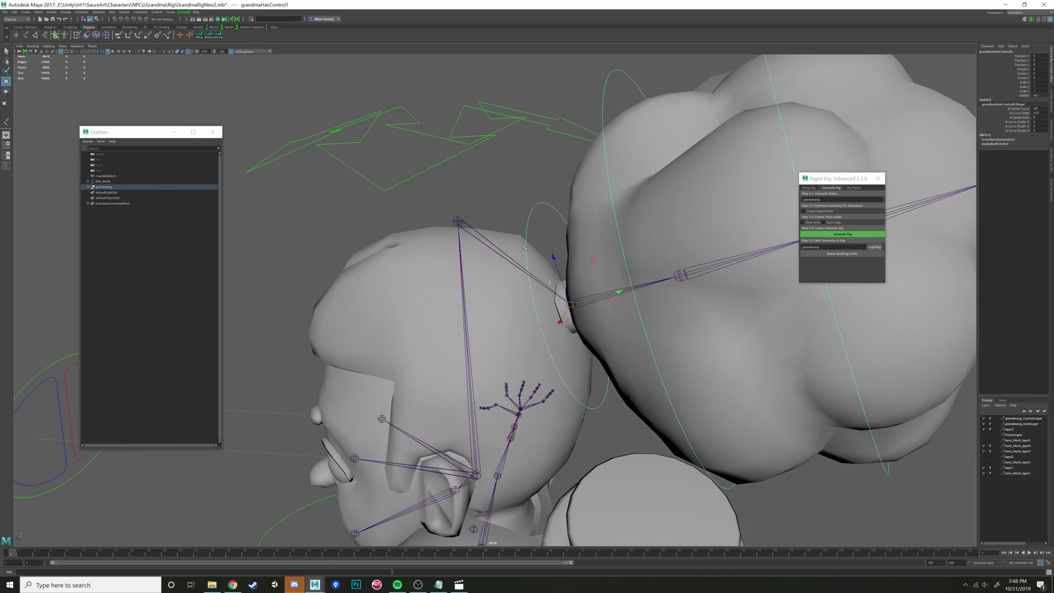
middle_click_drag(545, 256, 490, 257, "alt")
right_click_drag(490, 257, 571, 257, "alt")
left_click_drag(571, 257, 542, 250, "alt")
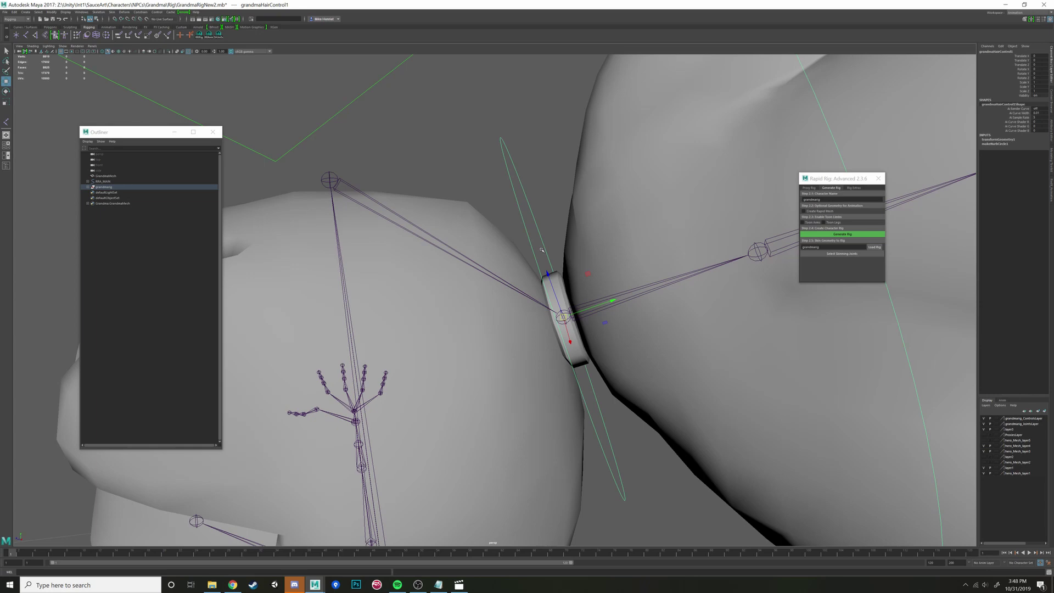
mouse_move(540, 209)
left_mouse_down("alt")
mouse_move(555, 206)
mouse_move(537, 211)
left_mouse_up("alt")
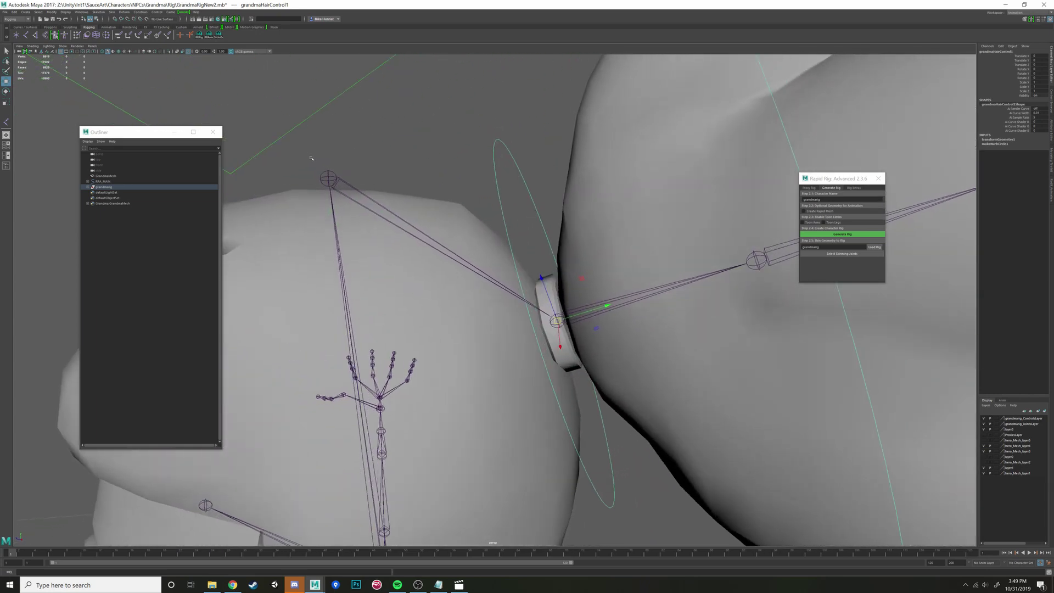
Step: Keep the Rigging tool set active and detach the Constrain commands as a floating window over the viewport
left_click(24, 20)
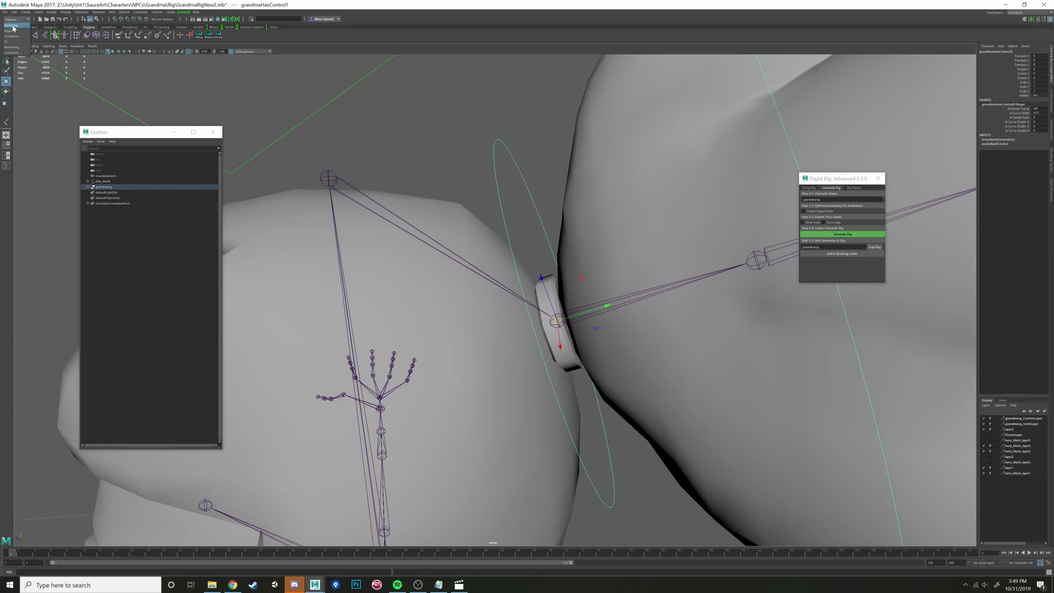
left_click(20, 22)
left_click(20, 21)
left_click(18, 36)
left_click(18, 20)
left_click(17, 30)
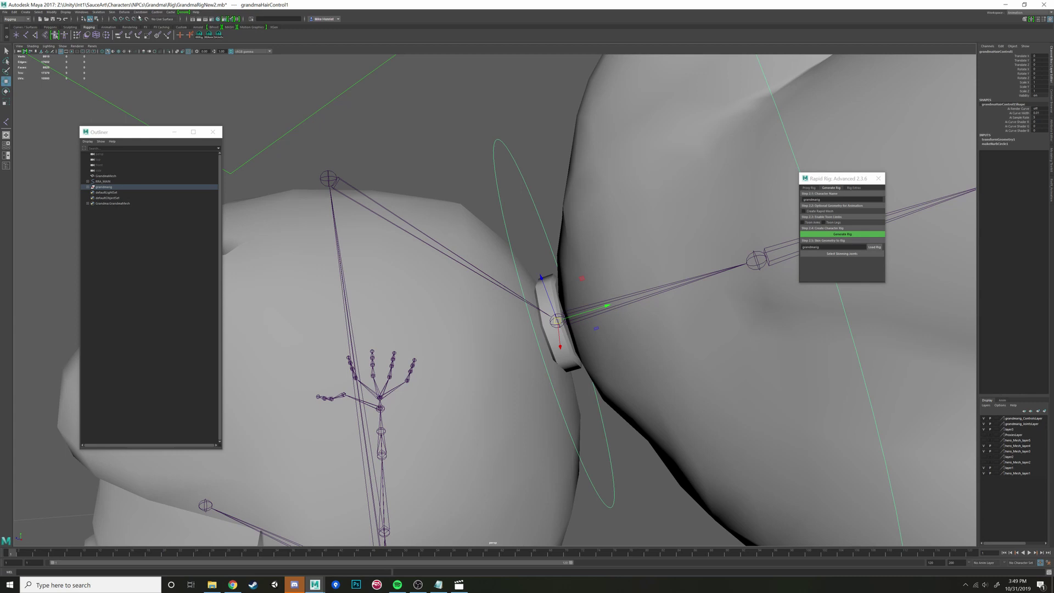
left_click(140, 12)
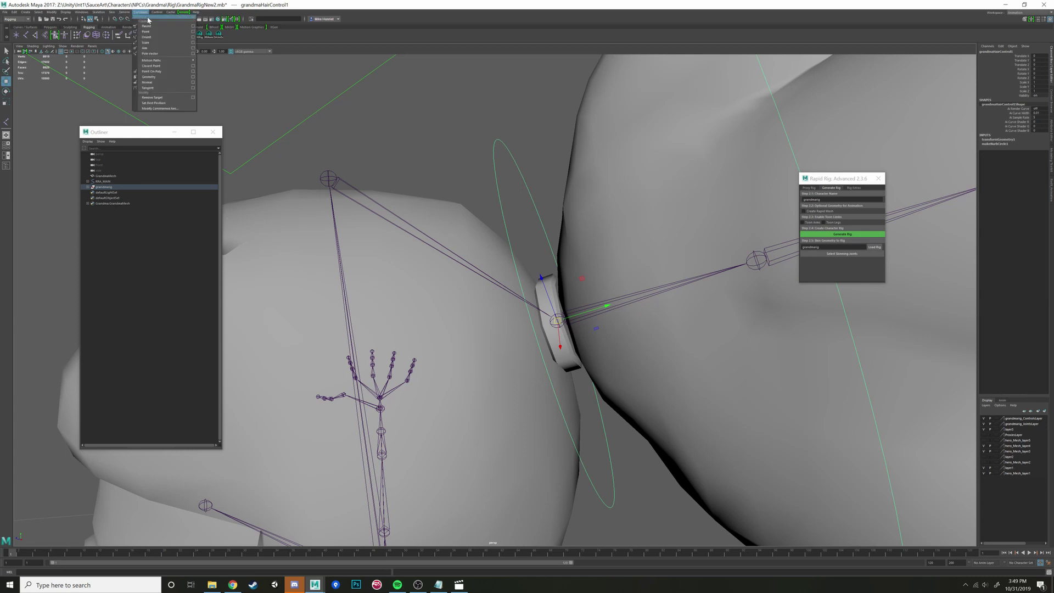
left_click(142, 21)
left_click_drag(172, 24, 643, 92)
mouse_move(659, 127)
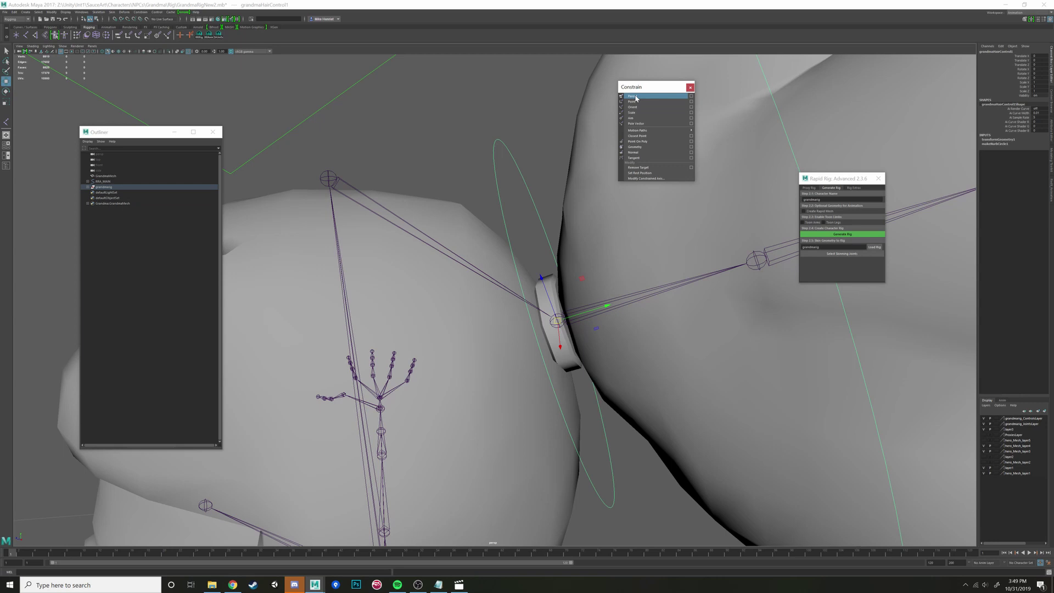
Step: Examine the grandmarig hierarchy in the Outliner, the head tip joint and the head joint with its parent constraint
left_click(88, 187)
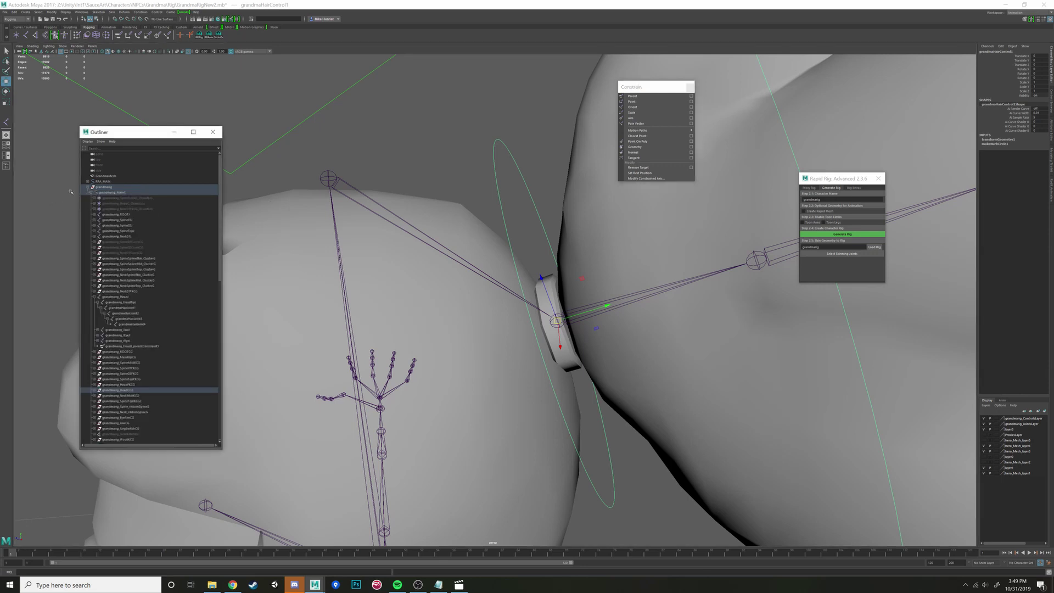
left_click(88, 188)
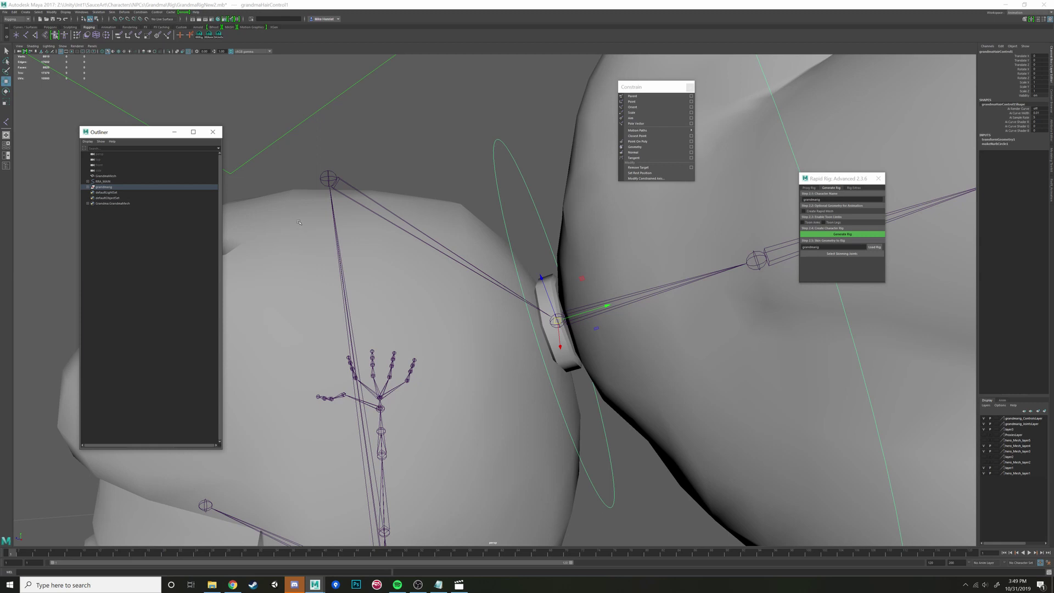
left_click(346, 178)
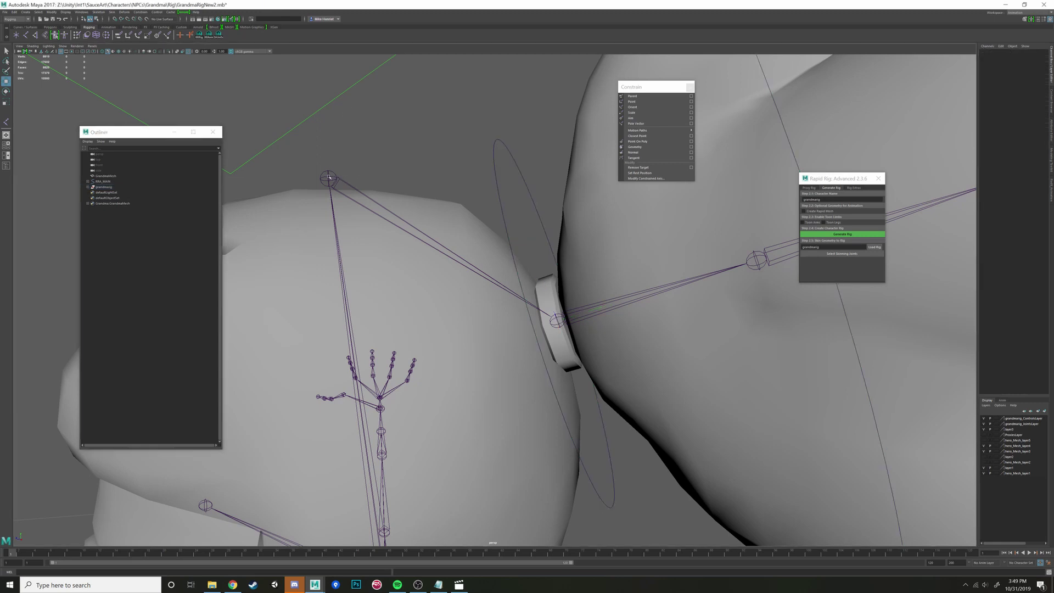
left_click(329, 177)
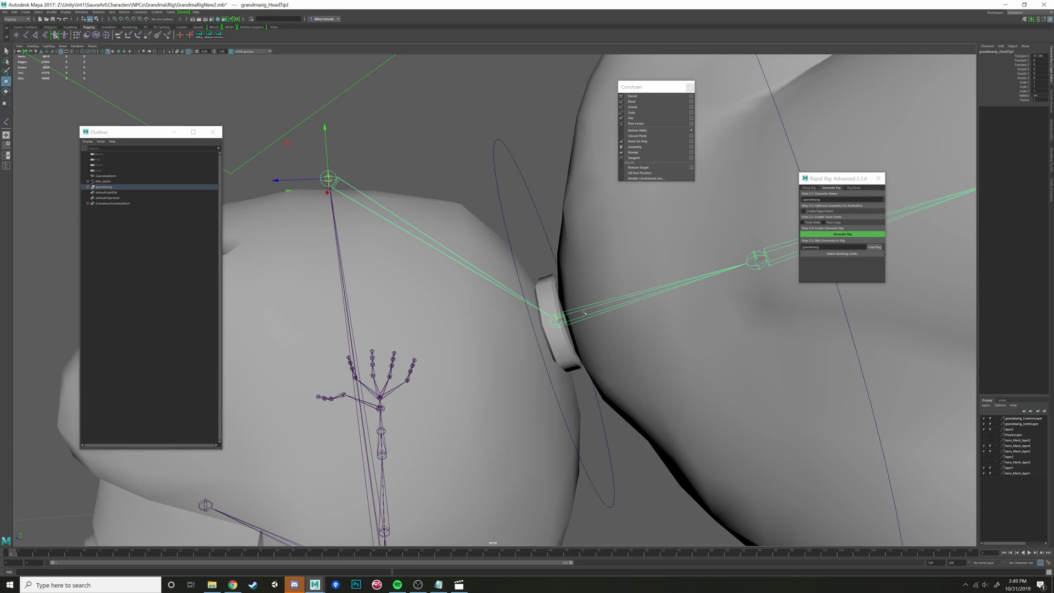
left_click(365, 452)
left_click(370, 453)
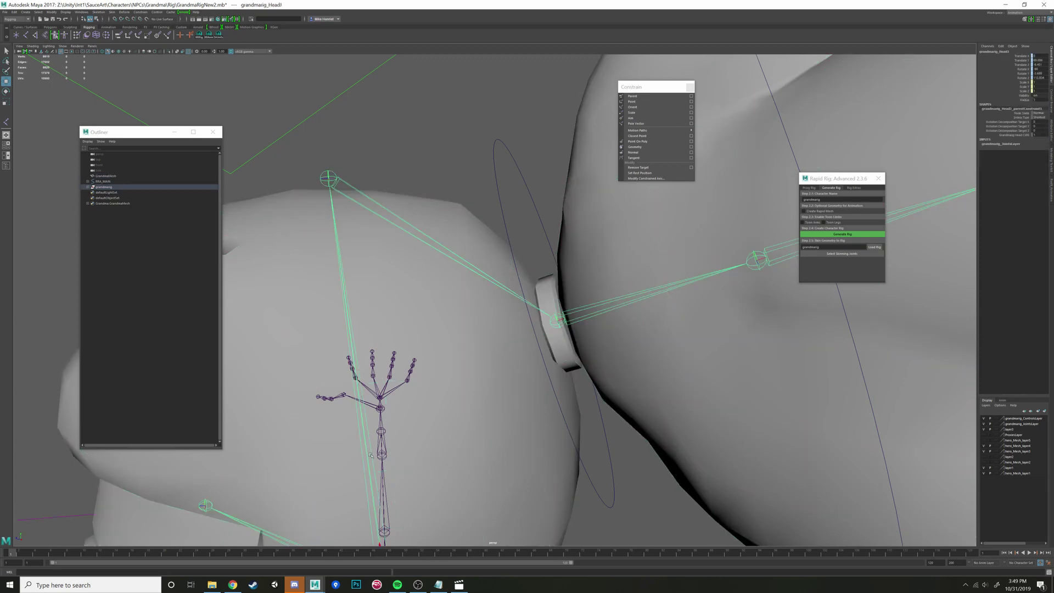
left_click_drag(547, 327, 471, 291, "alt")
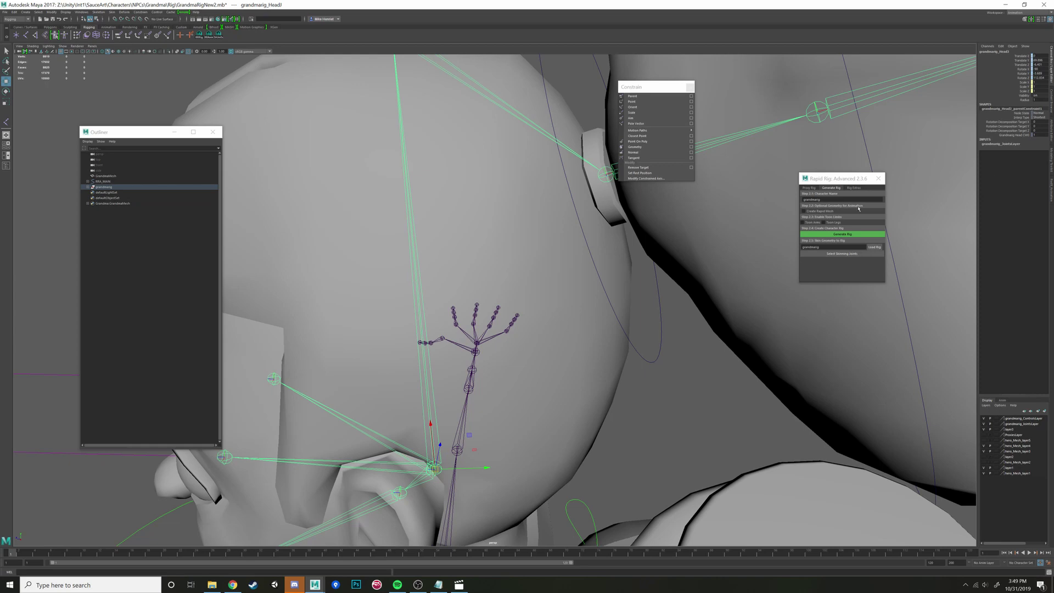
Step: Compare grandmaHairJoint1 with its circle control grandmaHairControl1 at the base of the hair bun
left_click_drag(616, 203, 604, 267, "alt")
left_click(595, 228)
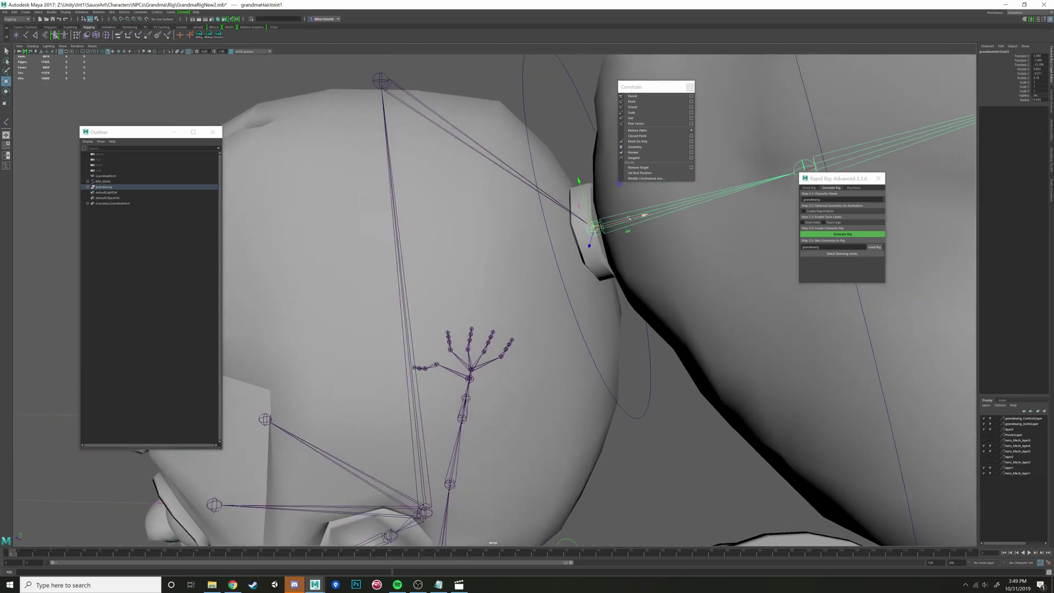
left_click_drag(595, 228, 536, 133, "alt")
left_click(536, 133)
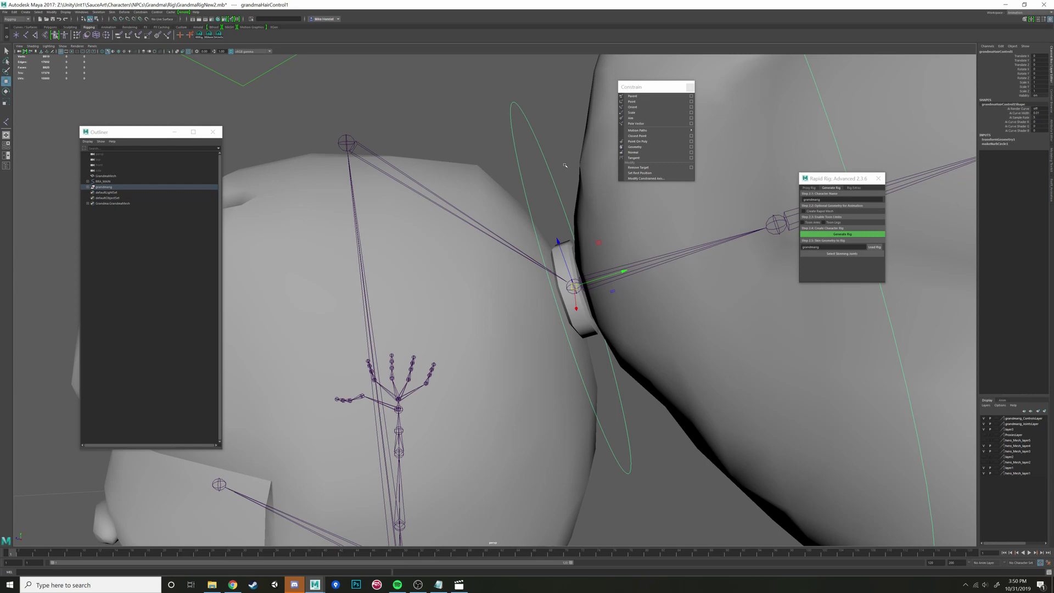
left_click_drag(564, 165, 547, 219, "alt")
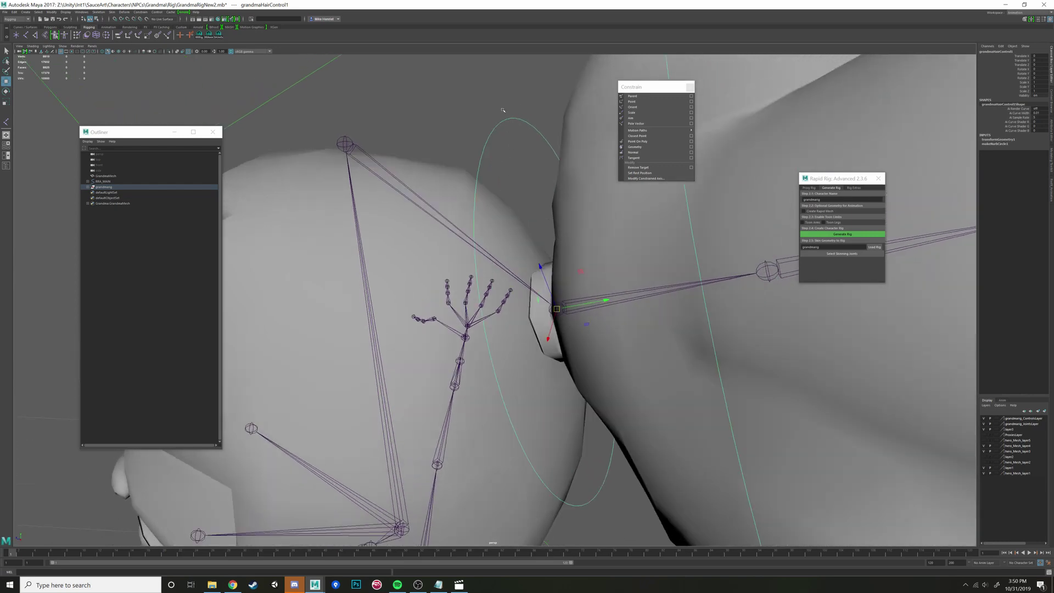
left_click_drag(503, 110, 515, 282, "alt")
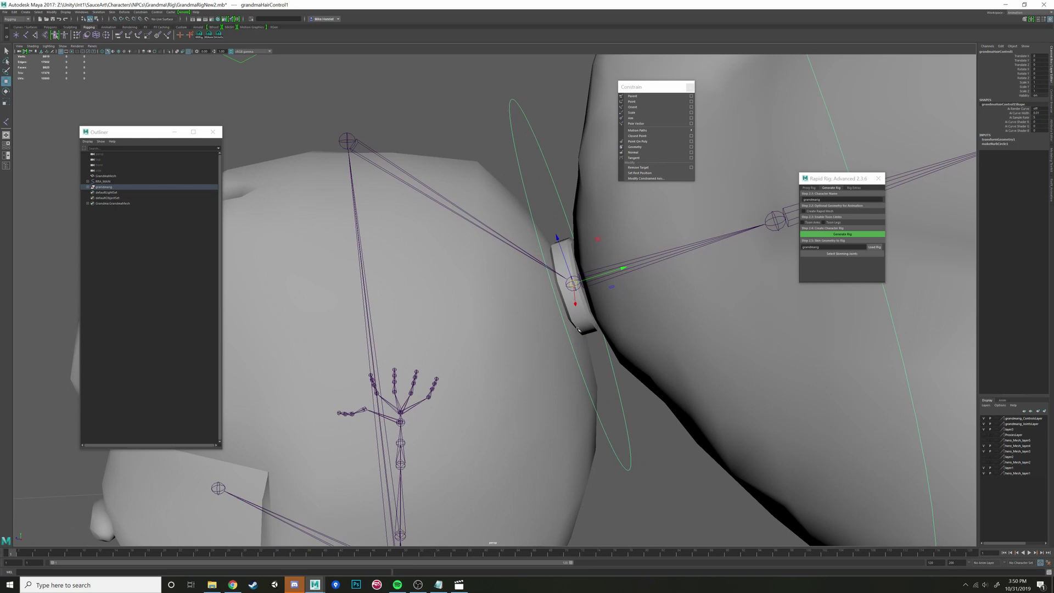
mouse_move(580, 284)
left_mouse_down("alt")
mouse_move(590, 264)
mouse_move(579, 270)
left_mouse_up("alt")
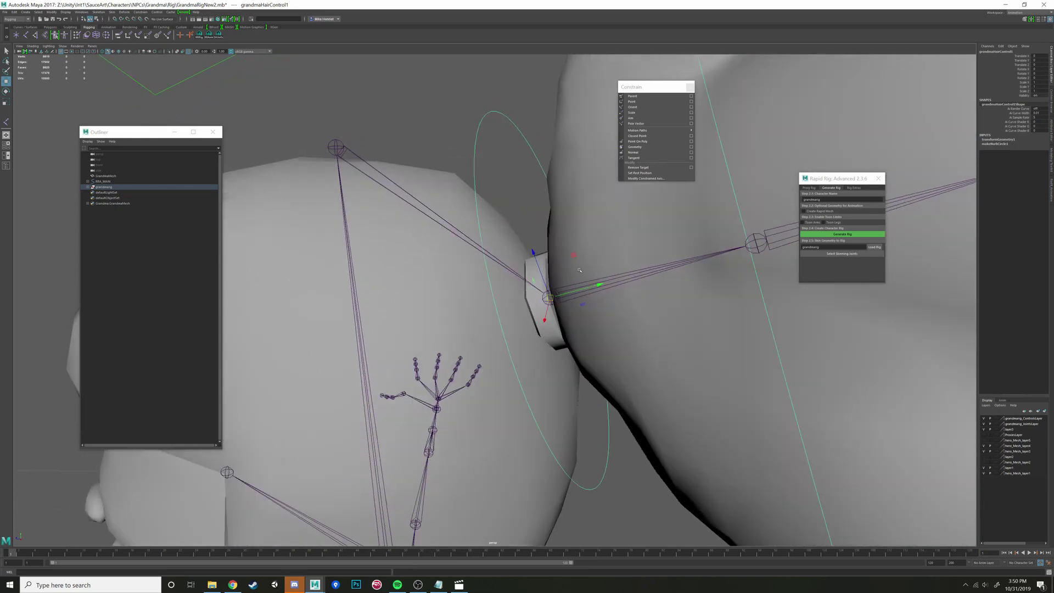
left_click_drag(530, 302, 544, 312, "alt")
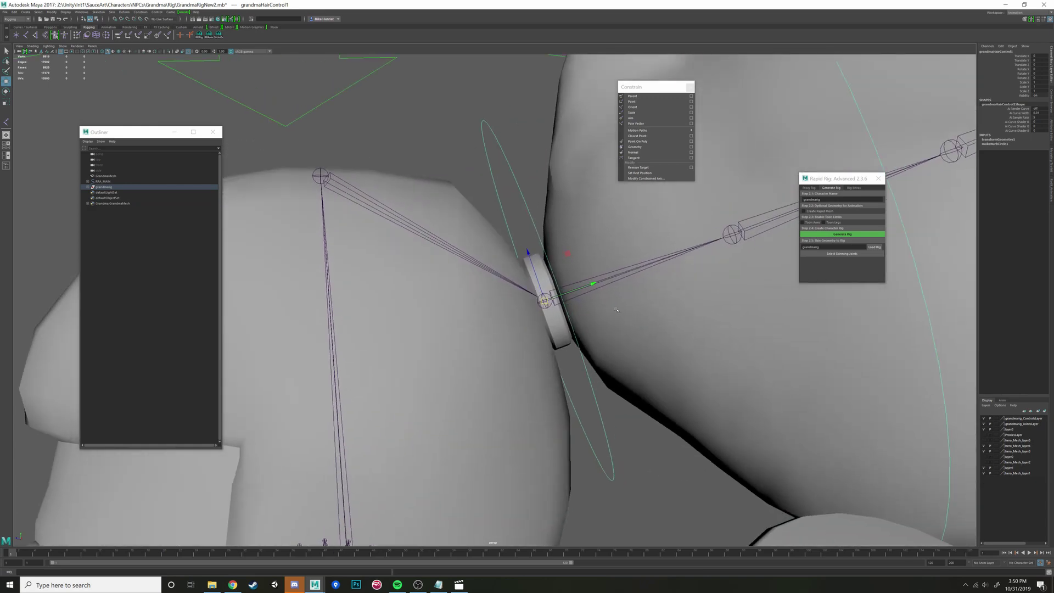
left_click_drag(616, 309, 647, 285, "alt")
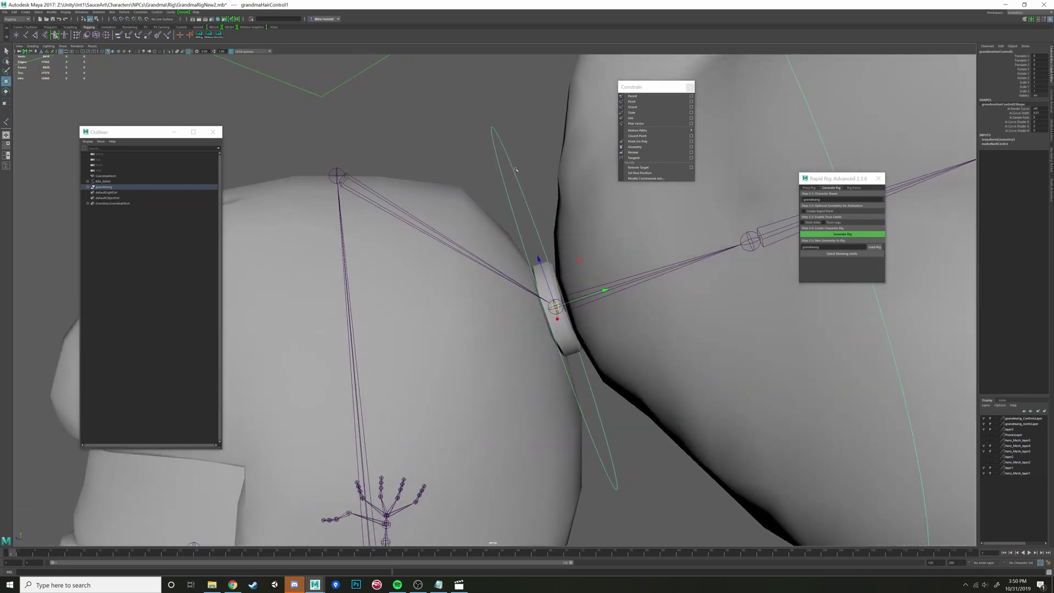
Step: Parent-constrain grandmaHairJoint1 to grandmaHairControl1 and grandmaHairJoint2 to grandmaHairControl2
left_click(632, 281, "shift")
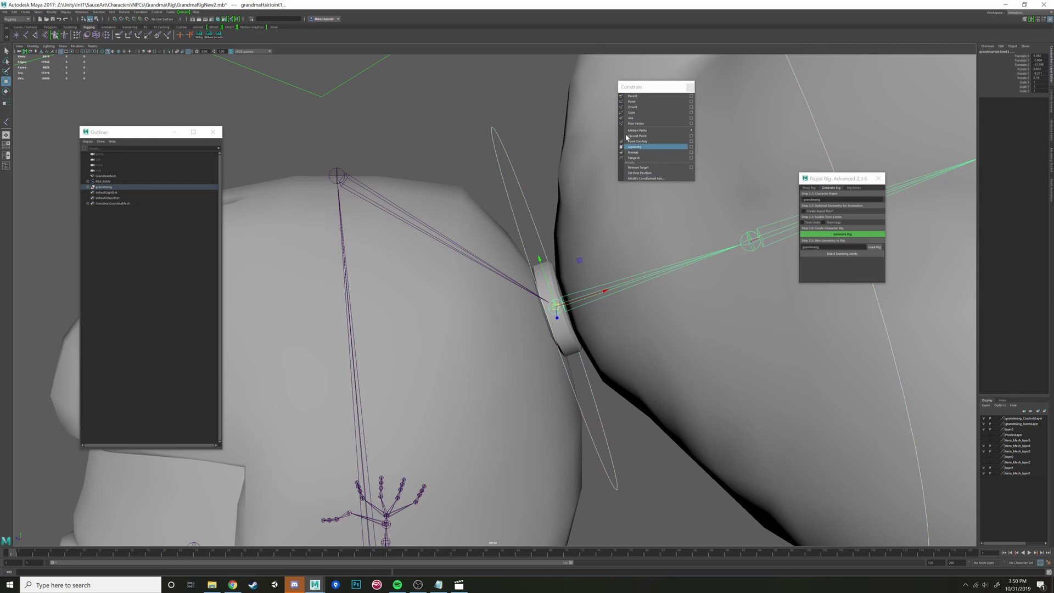
left_click(637, 97)
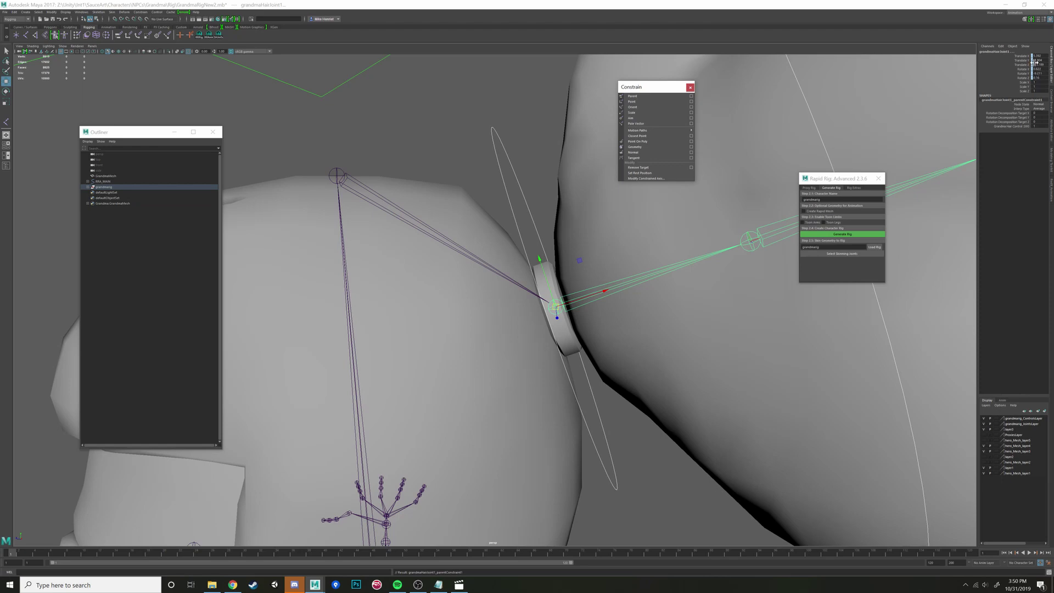
middle_click_drag(708, 247, 606, 274, "alt")
left_click(647, 268)
right_click_drag(647, 268, 546, 186, "alt")
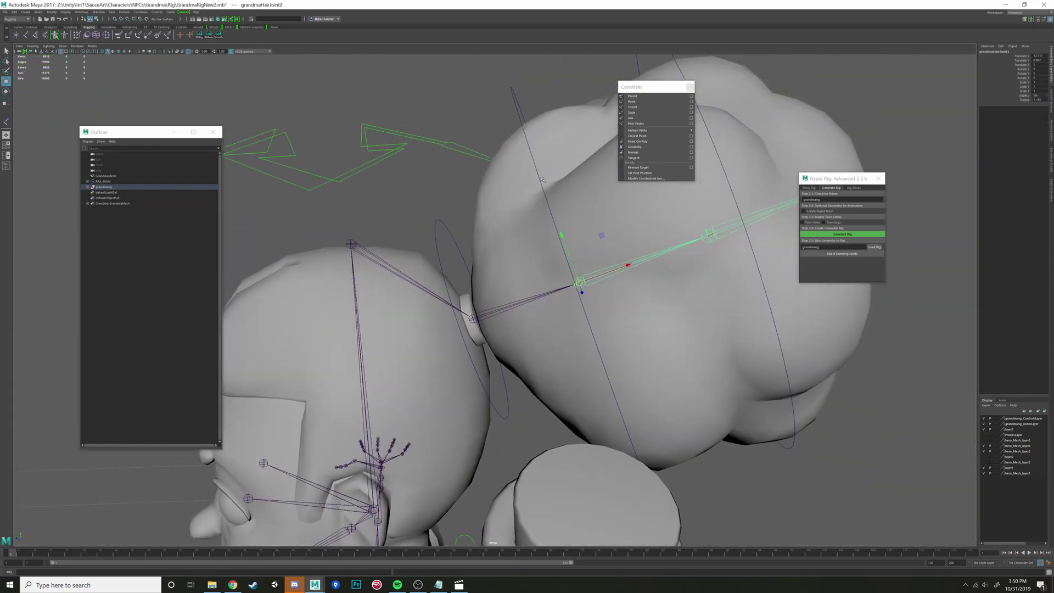
left_click_drag(541, 182, 624, 254, "alt")
left_click(498, 93)
left_click(502, 92)
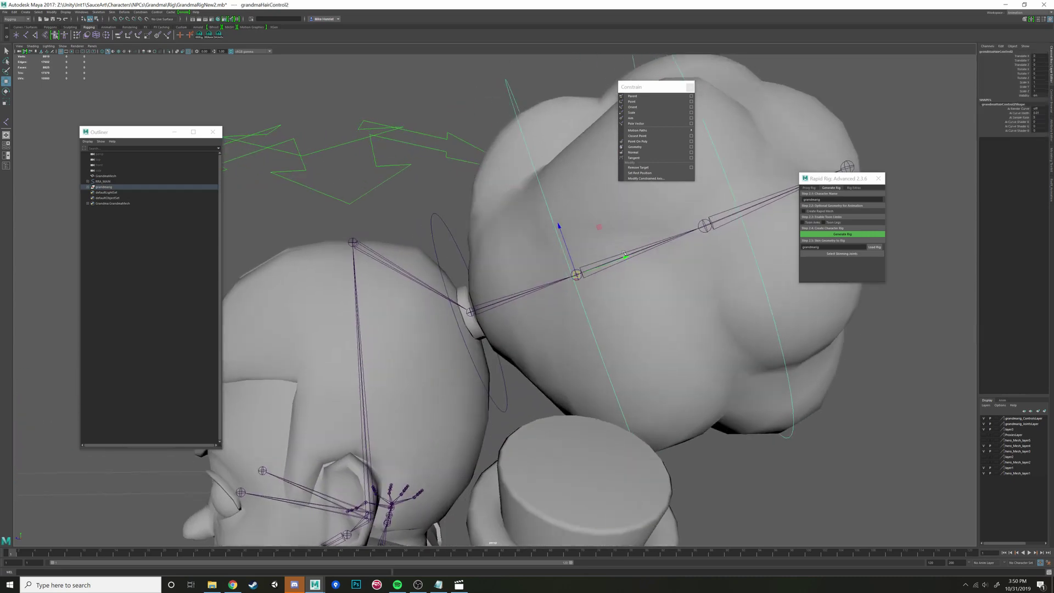
left_click(650, 248, "shift")
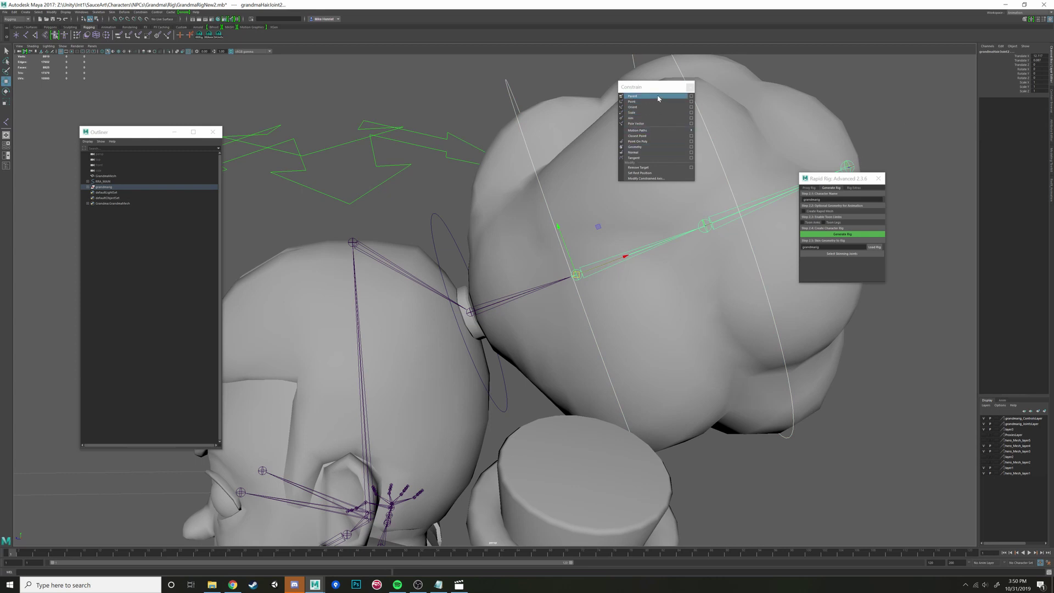
left_click(635, 96)
Step: Parent-constrain the third hair joint in the outer part of the bun to grandmaHairControl3
middle_click_drag(805, 155, 655, 253, "alt")
left_click(489, 132)
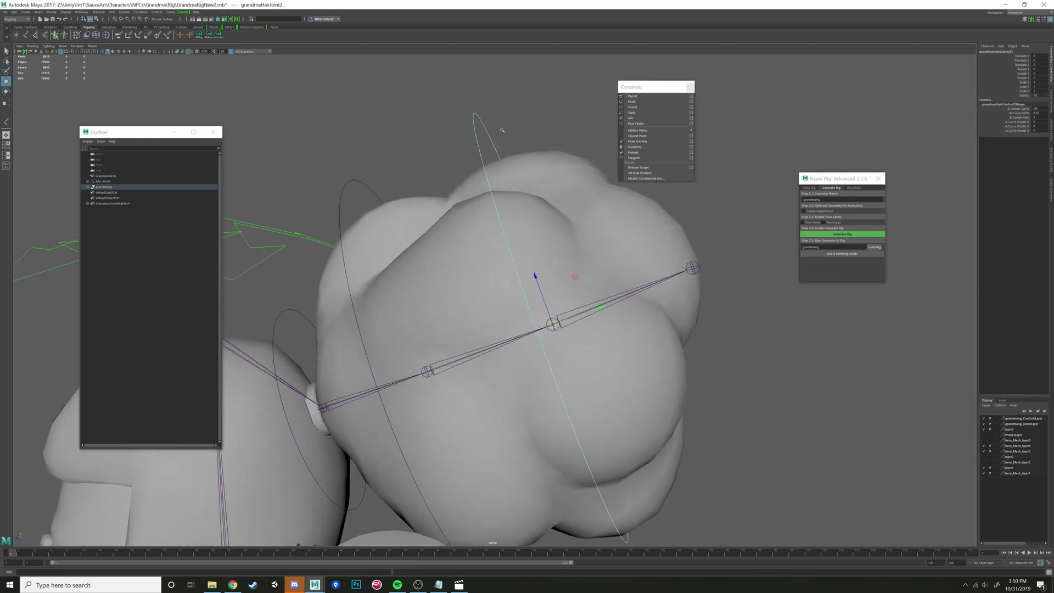
left_click_drag(510, 135, 609, 251, "alt")
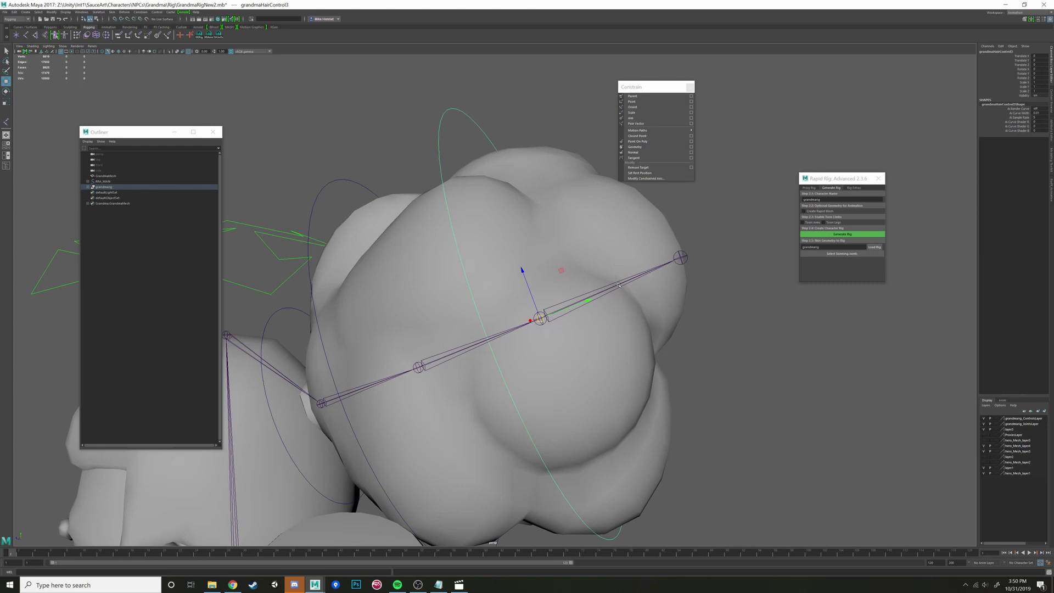
left_click(618, 285, "shift")
left_click(641, 96)
Step: Test the outer bun joint by rotating grandmaHairControl3, and undo the rotation
middle_click_drag(365, 262, 463, 252, "alt")
right_click_drag(463, 253, 423, 254, "alt")
left_click_drag(422, 253, 461, 247, "alt")
left_click(562, 177)
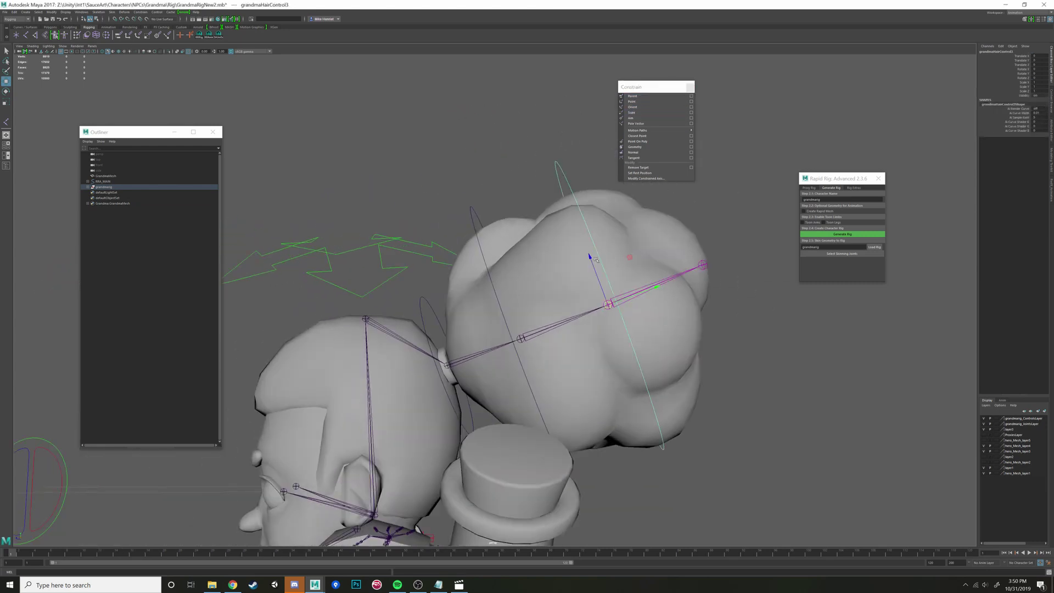
middle_click_drag(596, 259, 558, 274, "alt")
right_click_drag(558, 274, 590, 272, "alt")
left_click(522, 149)
left_click(526, 151)
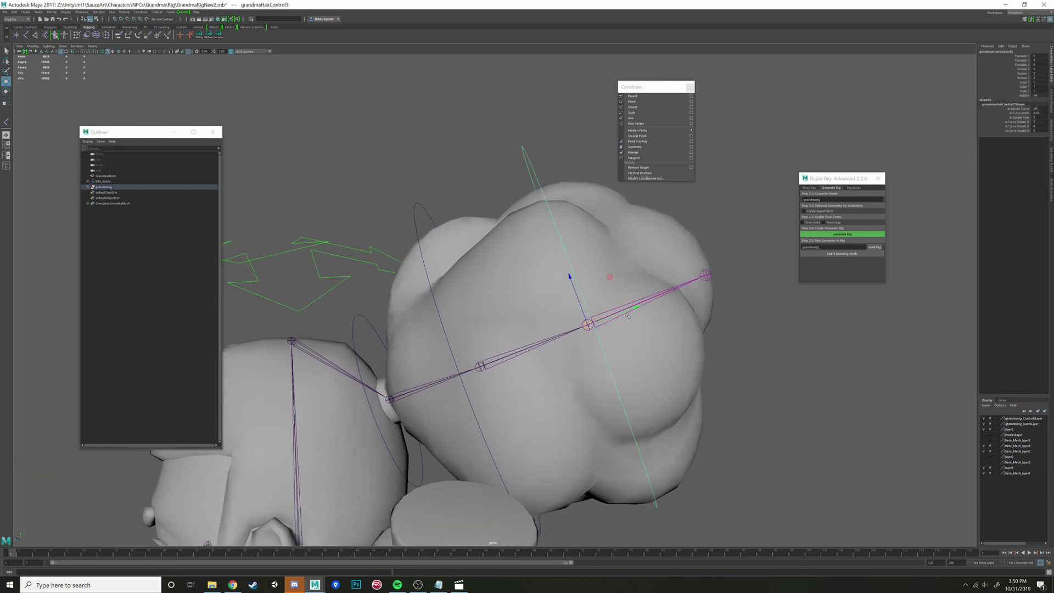
left_click_drag(618, 305, 620, 334, "alt")
key("e")
left_click(527, 357)
key("ctrl+z")
left_click_drag(527, 357, 484, 174, "alt")
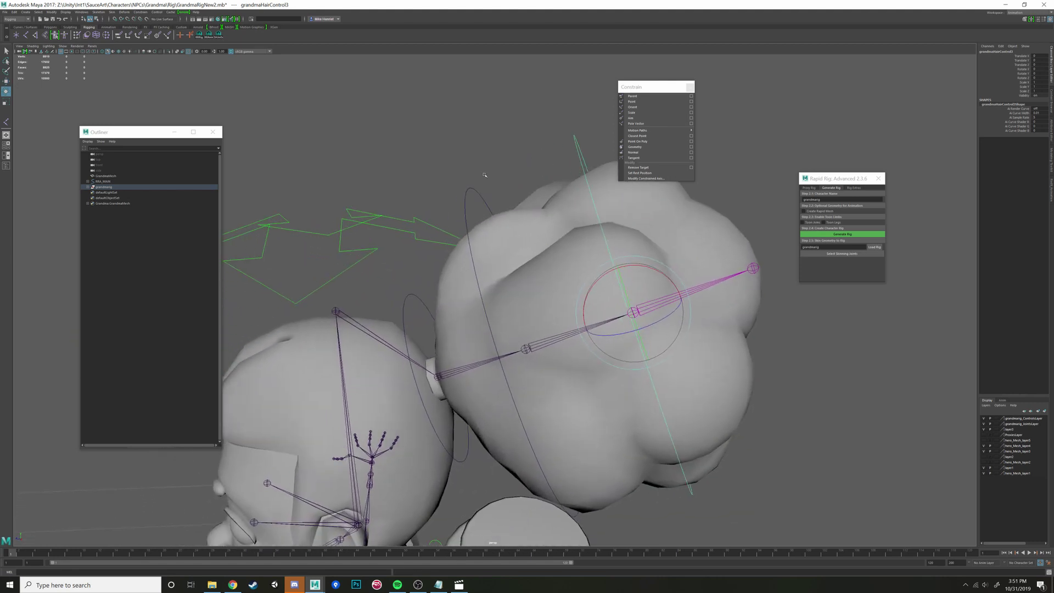
Step: Test the whole hair chain by rotating grandmaHairControl1 at the base of the bun, undoing each trial rotation
left_click(473, 190)
left_click(406, 301)
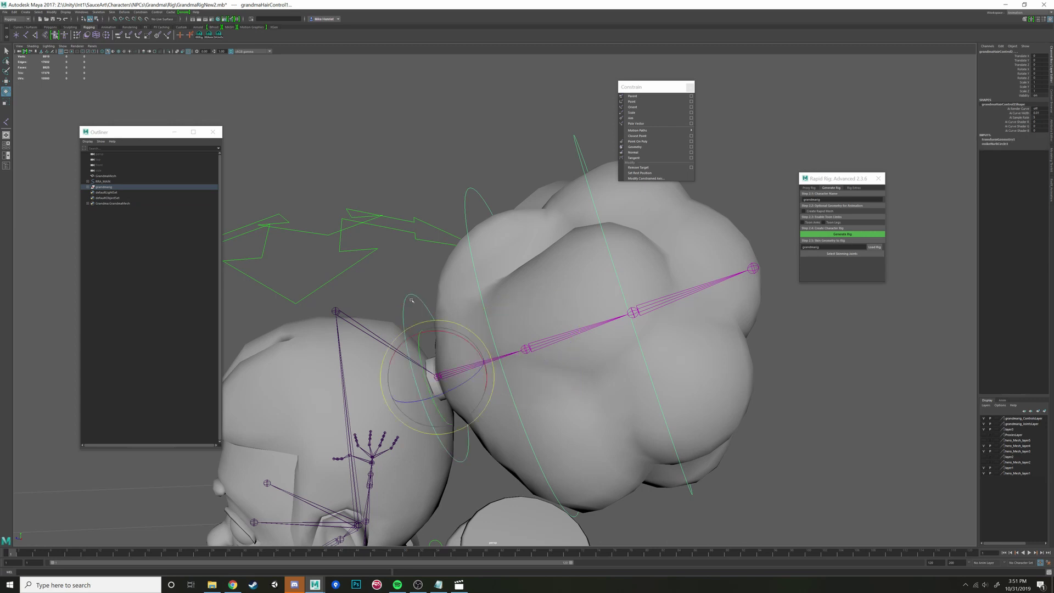
left_click_drag(453, 332, 420, 379)
key("ctrl+z")
left_click_drag(537, 395, 611, 334)
key("ctrl+z")
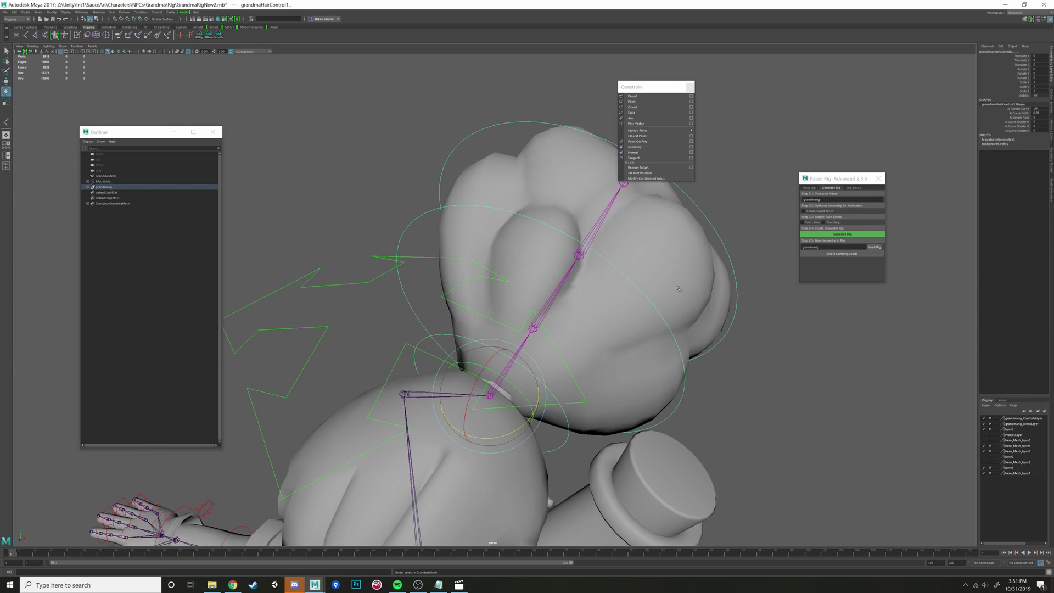
Step: Examine the full grandma rig with its hair controls from the front and side, with the Rapid Rig window moved aside and nothing selected
right_click_drag(708, 239, 635, 327, "alt")
left_click_drag(635, 327, 571, 384, "alt")
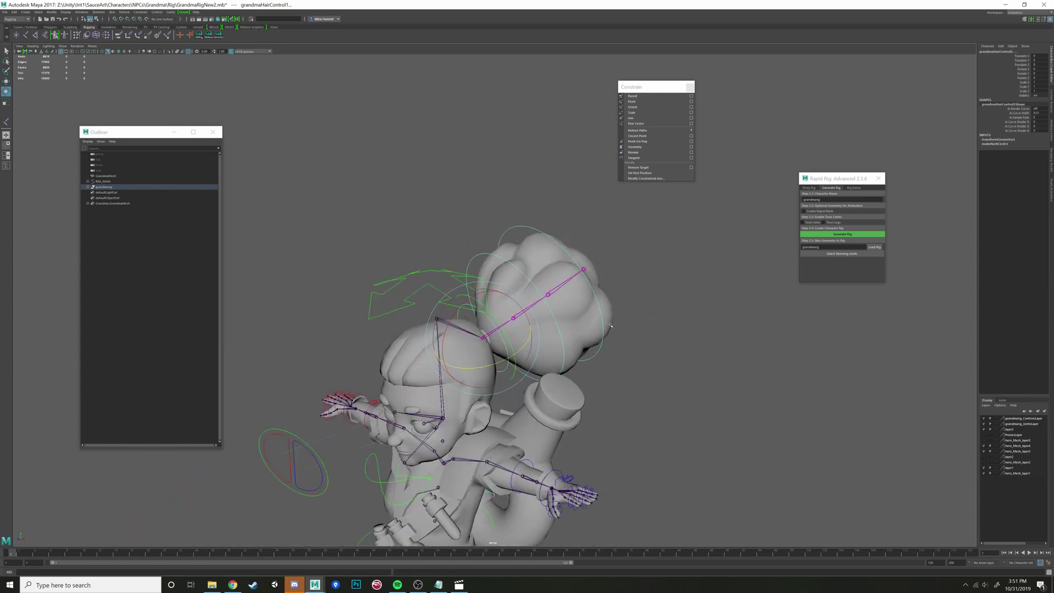
middle_click_drag(555, 428, 623, 315, "alt")
left_click_drag(623, 315, 522, 280, "alt")
right_click_drag(521, 280, 670, 286, "alt")
left_click_drag(703, 288, 730, 329, "alt")
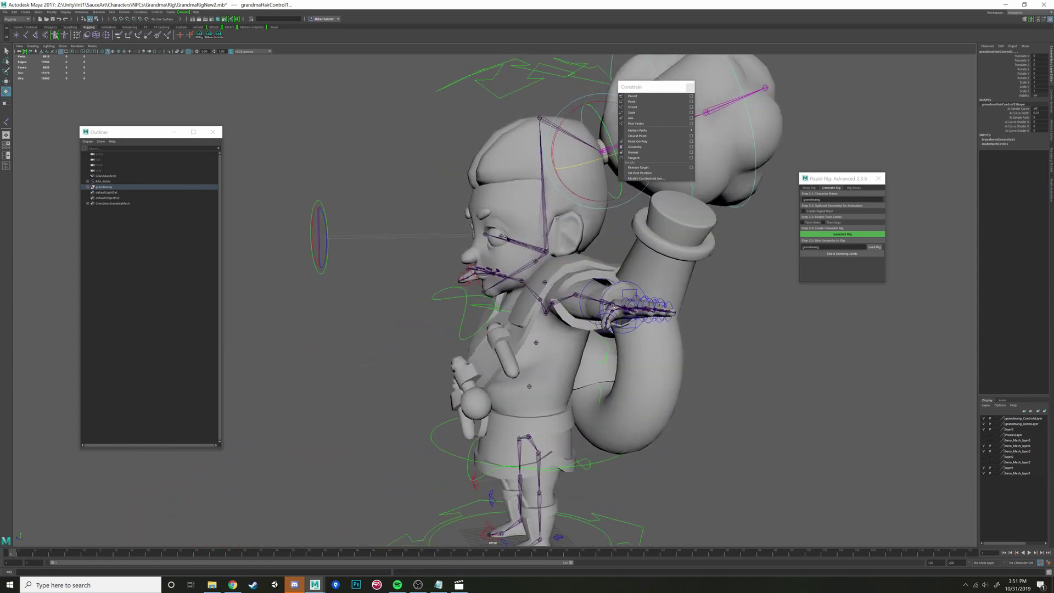
middle_click_drag(730, 329, 653, 302, "alt")
left_click_drag(833, 180, 758, 235)
left_click_drag(494, 307, 605, 329, "alt")
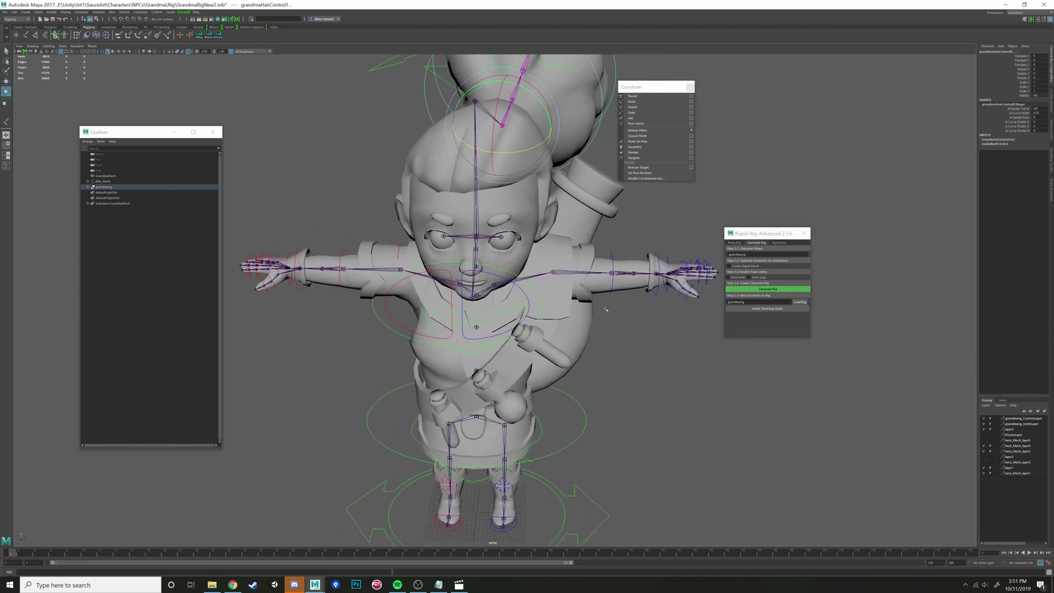
left_click_drag(592, 298, 542, 329, "alt")
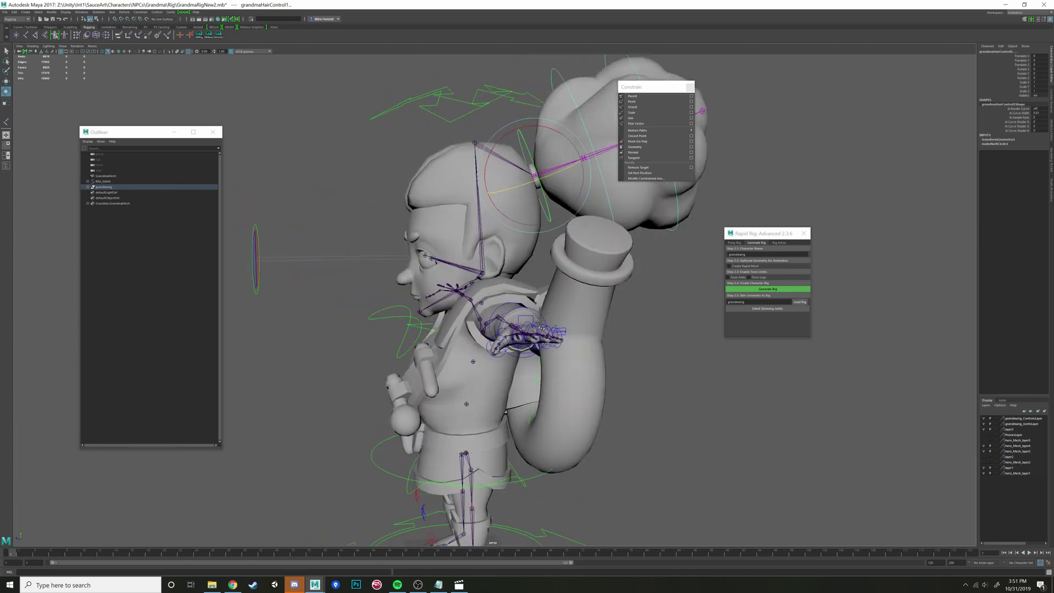
left_click(656, 313)
left_click_drag(655, 313, 623, 340, "alt")
left_click_drag(537, 282, 539, 344, "alt")
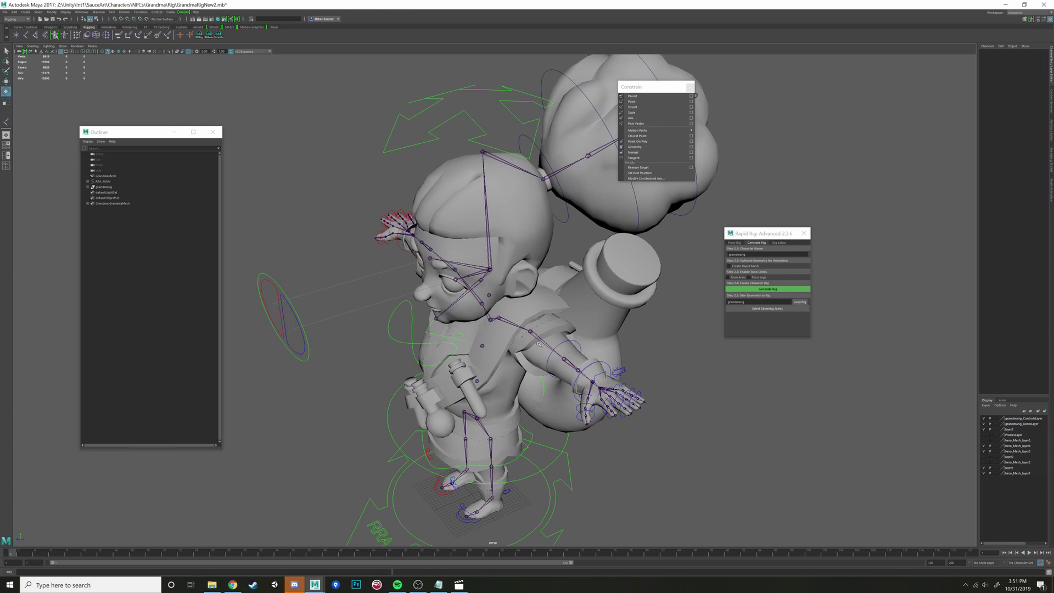
left_click(417, 585)
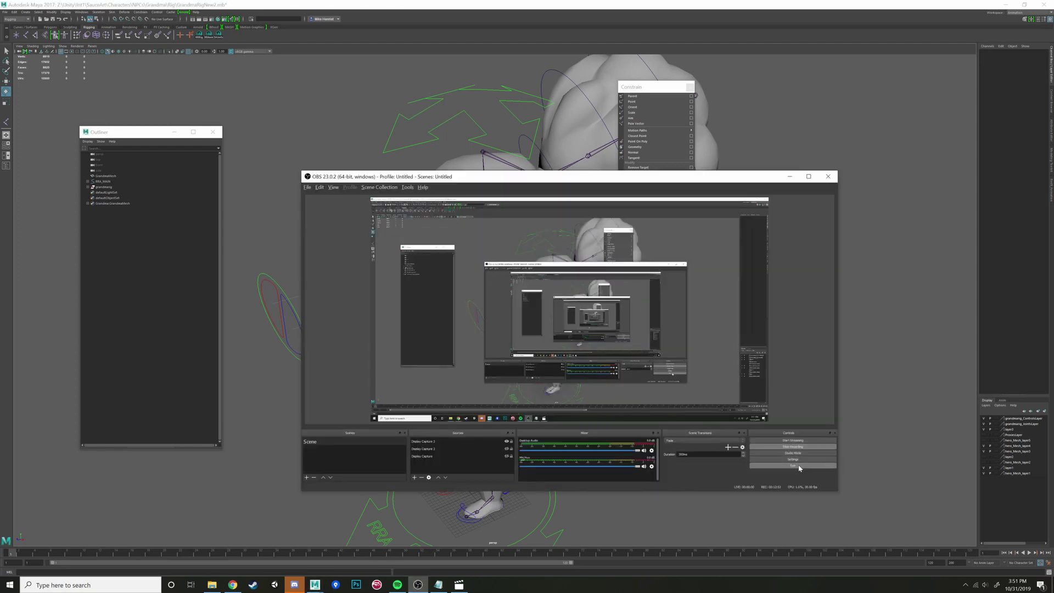